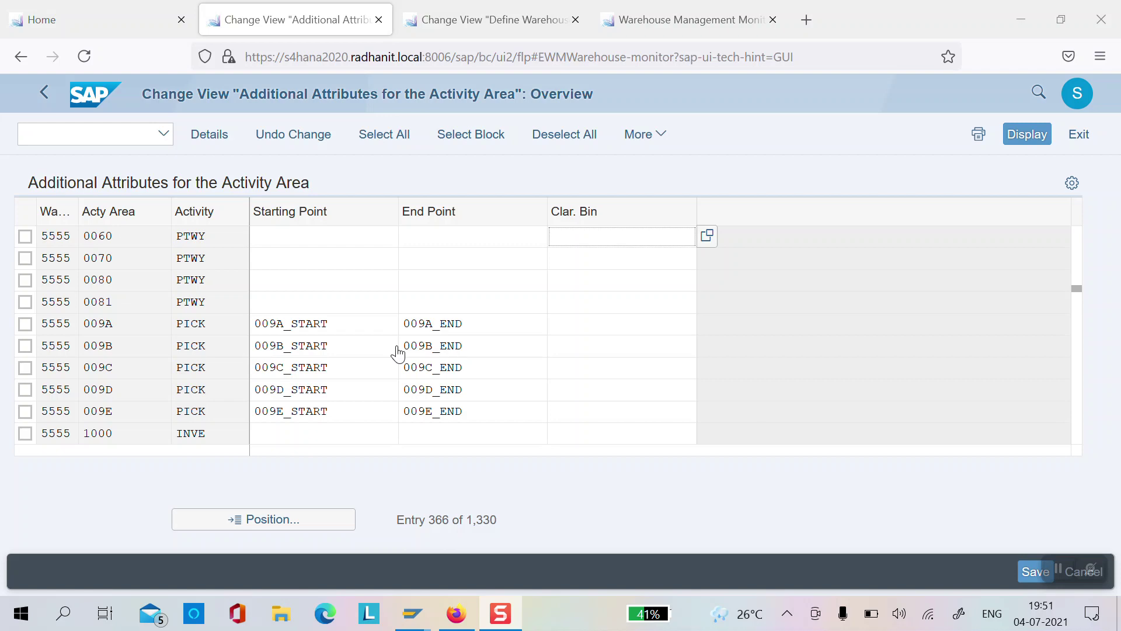
Examine the starting and end points assigned to the PICK activity areas 009A to 009E of warehouse 5555.
{"action": "key", "text": "XF86AudioRaiseVolume"}
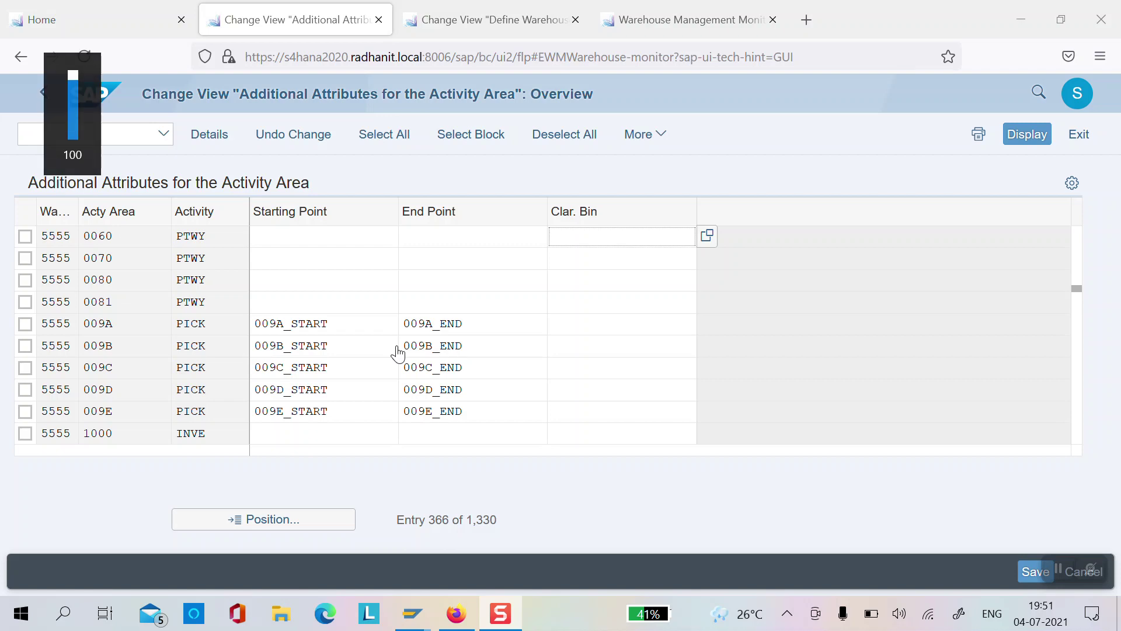
{"action": "left_click", "coordinate": [138, 327]}
{"action": "left_click", "coordinate": [197, 347]}
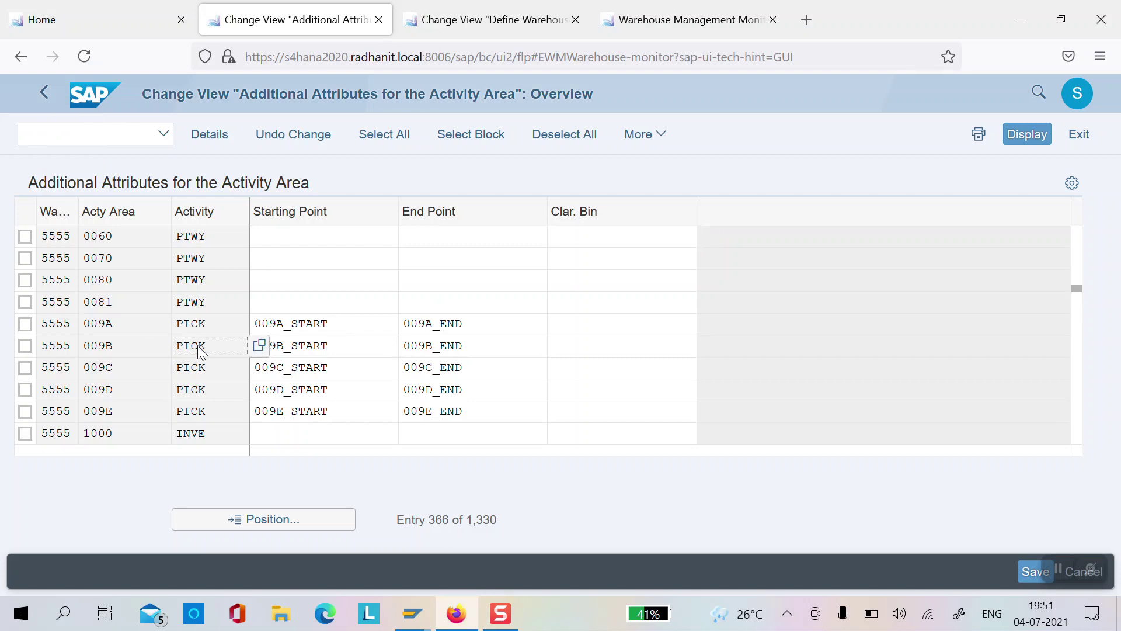
{"action": "left_click", "coordinate": [211, 324]}
{"action": "left_click", "coordinate": [122, 304]}
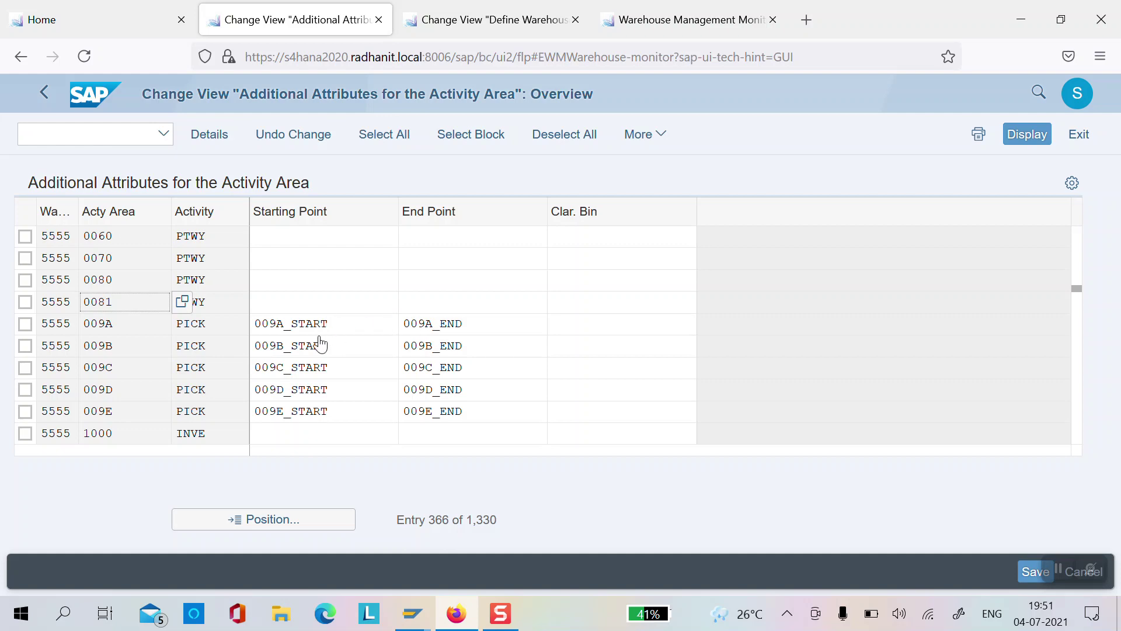
{"action": "left_click", "coordinate": [120, 323]}
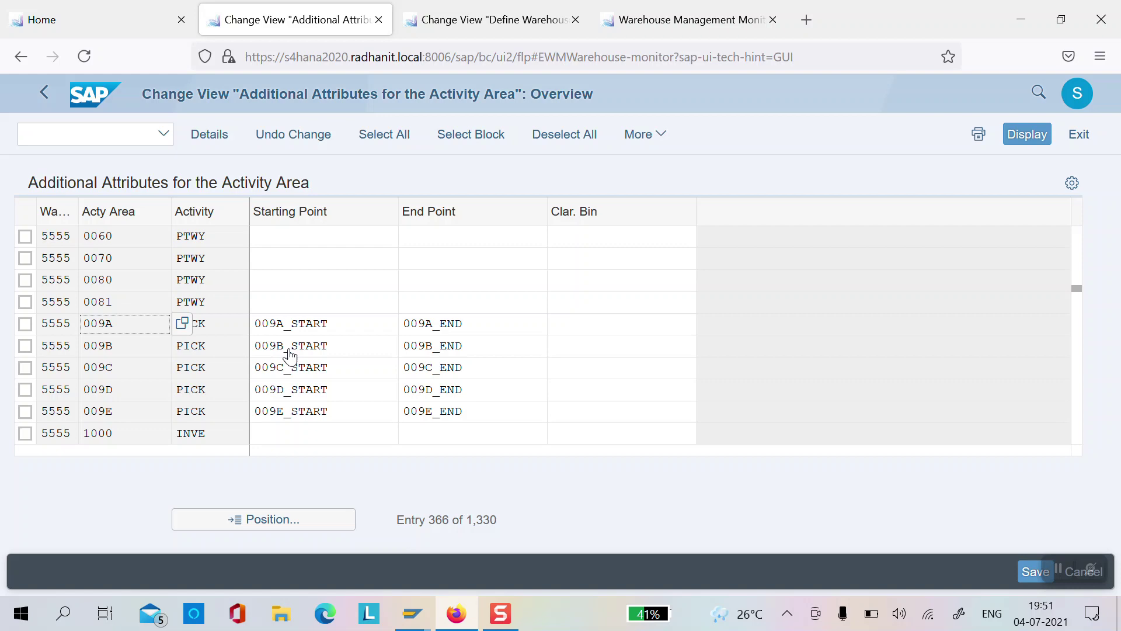
{"action": "double_click", "coordinate": [354, 331]}
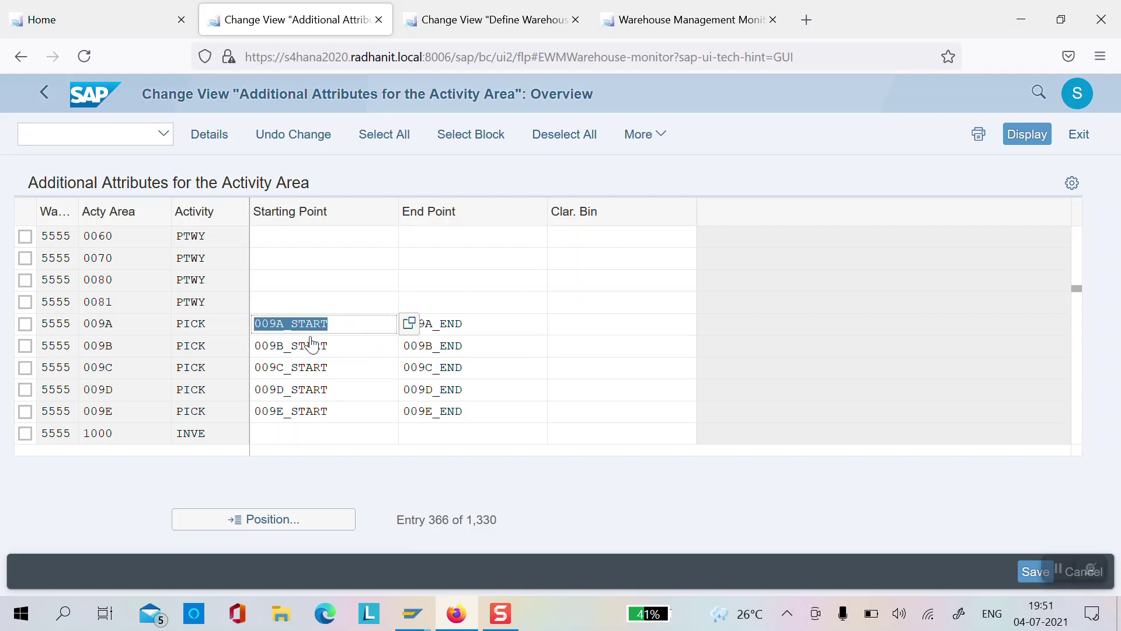
{"action": "double_click", "coordinate": [477, 323]}
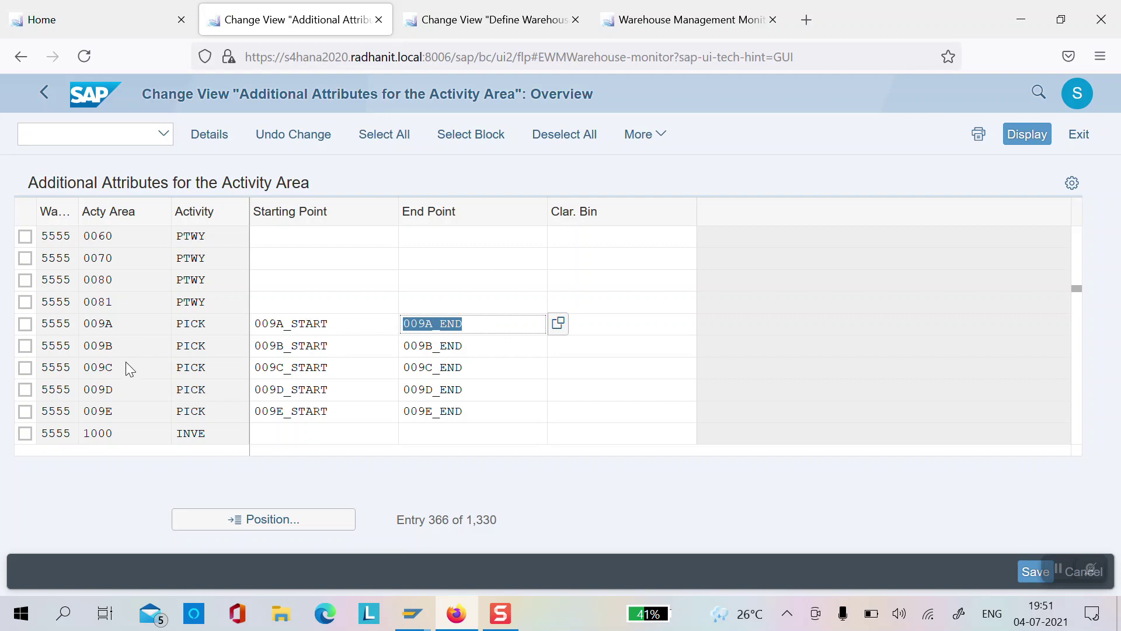
{"action": "key", "text": "XF86AudioRaiseVolume"}
Switch to the Define Warehouse Number Control details and check the default process type for handling units on a resource.
{"action": "left_click", "coordinate": [442, 37]}
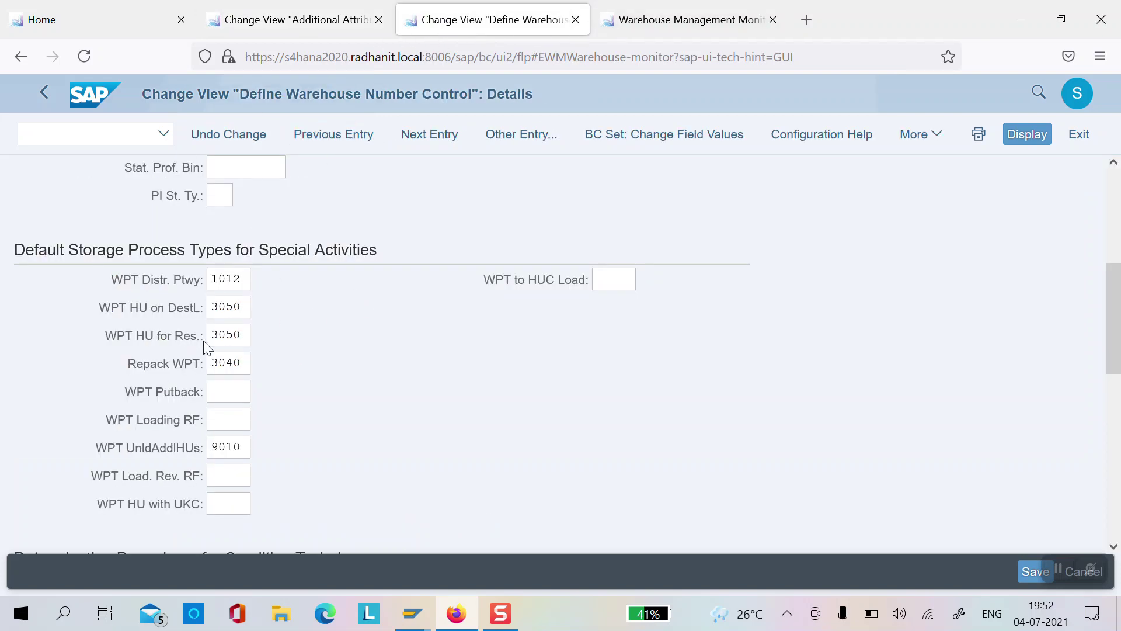
{"action": "left_click", "coordinate": [242, 334]}
{"action": "scroll", "coordinate": [422, 377], "scroll_direction": "up", "scroll_amount": 5}
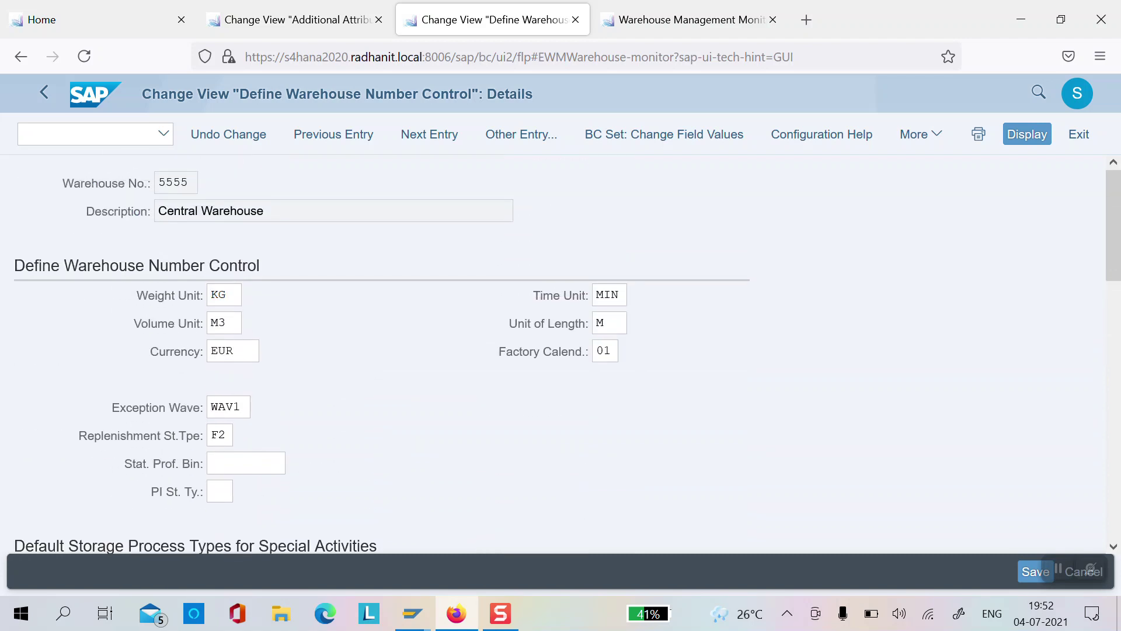
{"action": "scroll", "coordinate": [561, 354], "scroll_direction": "down", "scroll_amount": 5}
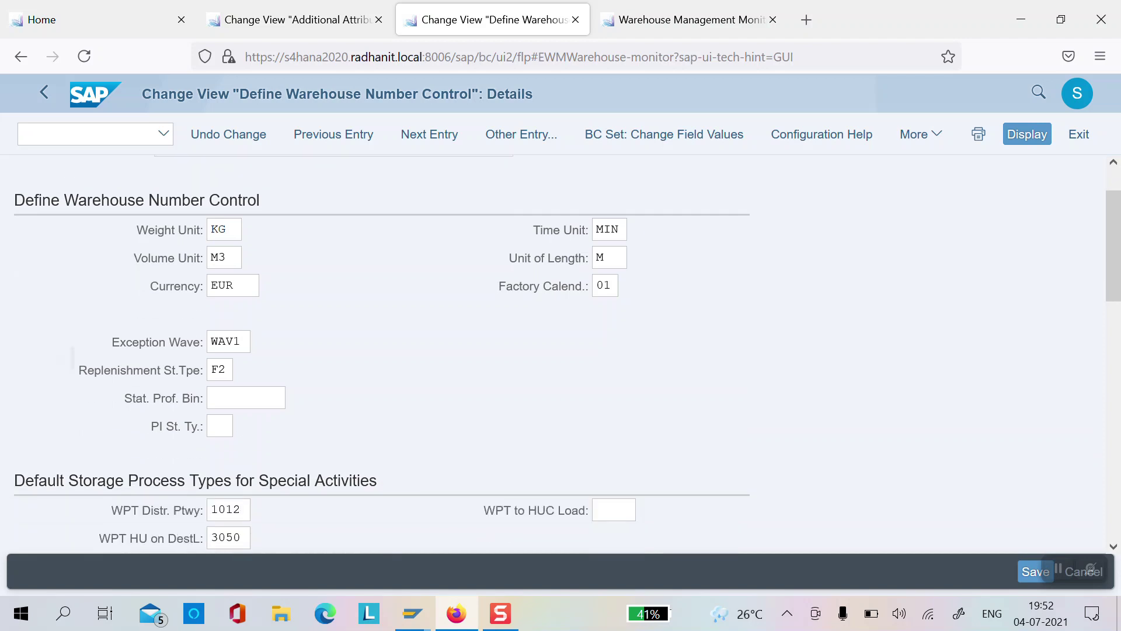
{"action": "scroll", "coordinate": [568, 354], "scroll_direction": "down", "scroll_amount": 1}
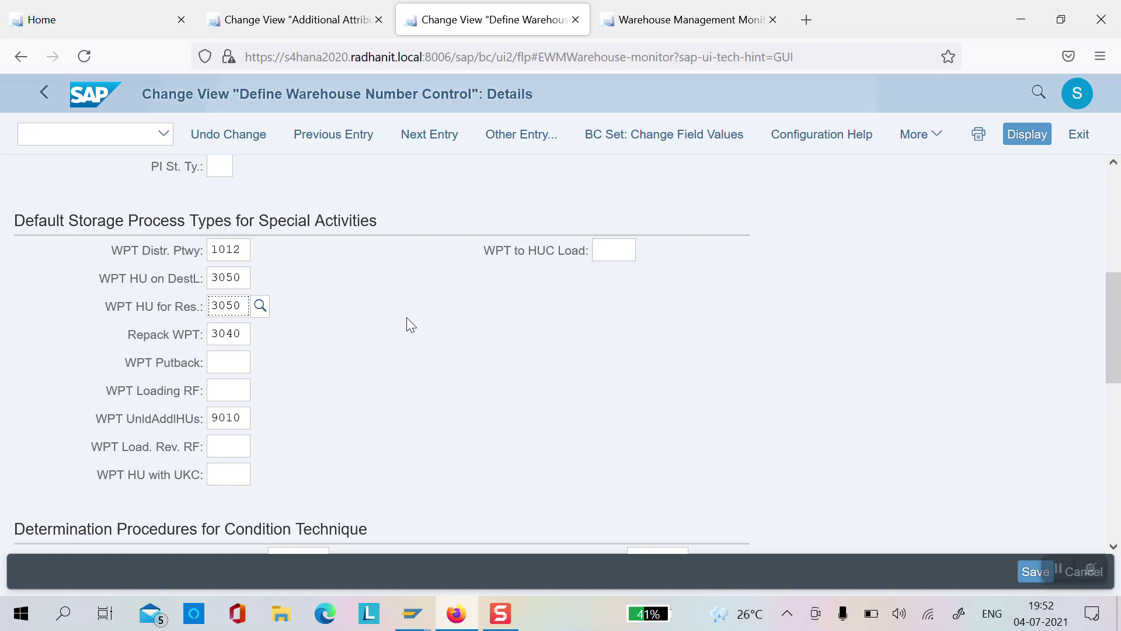
Switch to the Warehouse Management Monitor and review the storage type, section and source bin of the delivery order's warehouse tasks.
{"action": "left_click", "coordinate": [671, 28]}
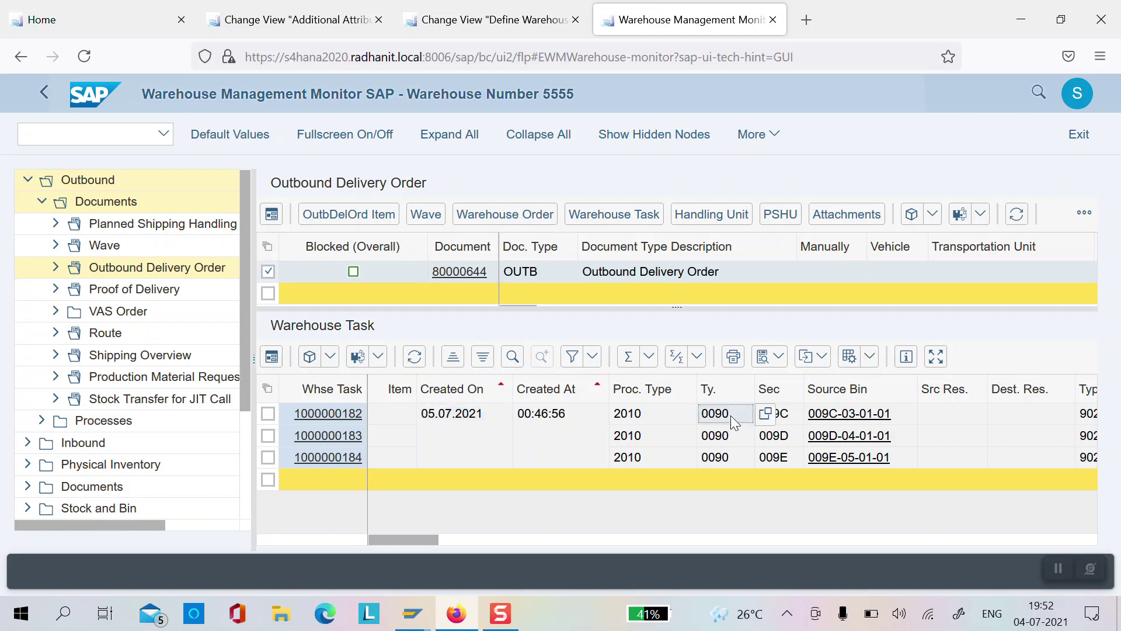
{"action": "key", "text": "Right"}
{"action": "key", "text": "Right"}
{"action": "key", "text": "Right"}
{"action": "key", "text": "Down"}
{"action": "key", "text": "Left"}
{"action": "key", "text": "Left"}
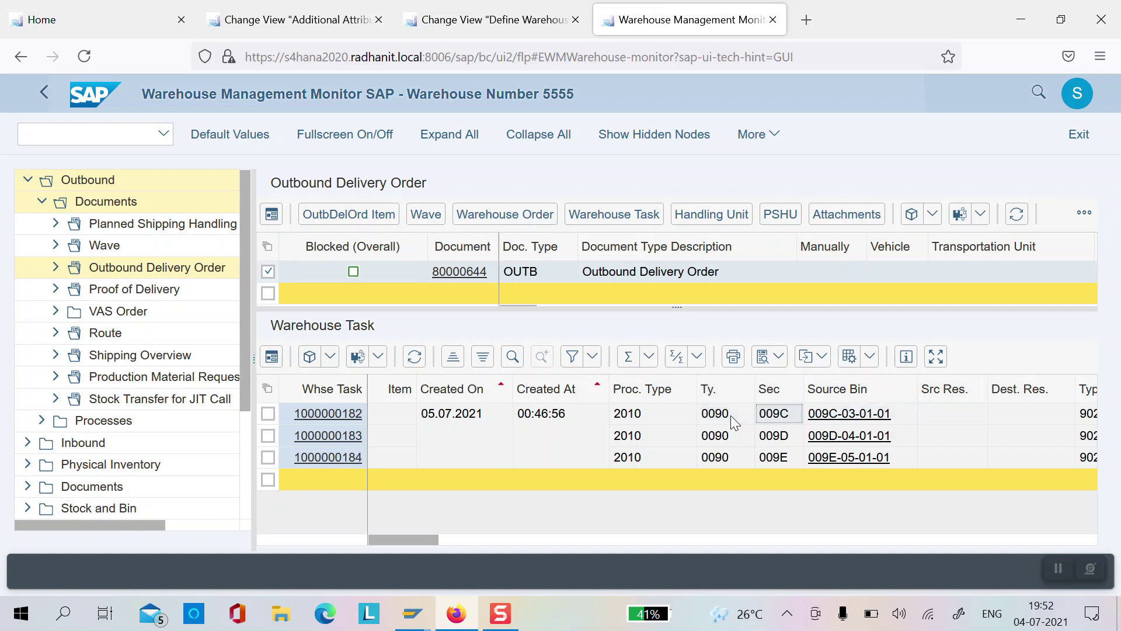
{"action": "key", "text": "Down"}
{"action": "key", "text": "Down"}
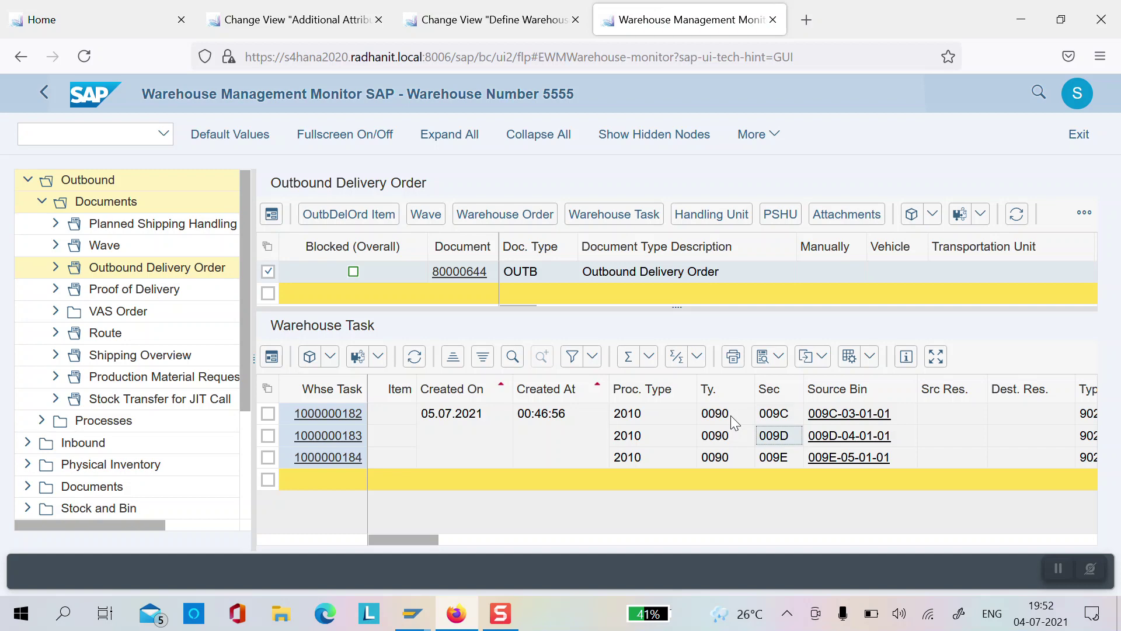
{"action": "key", "text": "Up"}
{"action": "key", "text": "Up"}
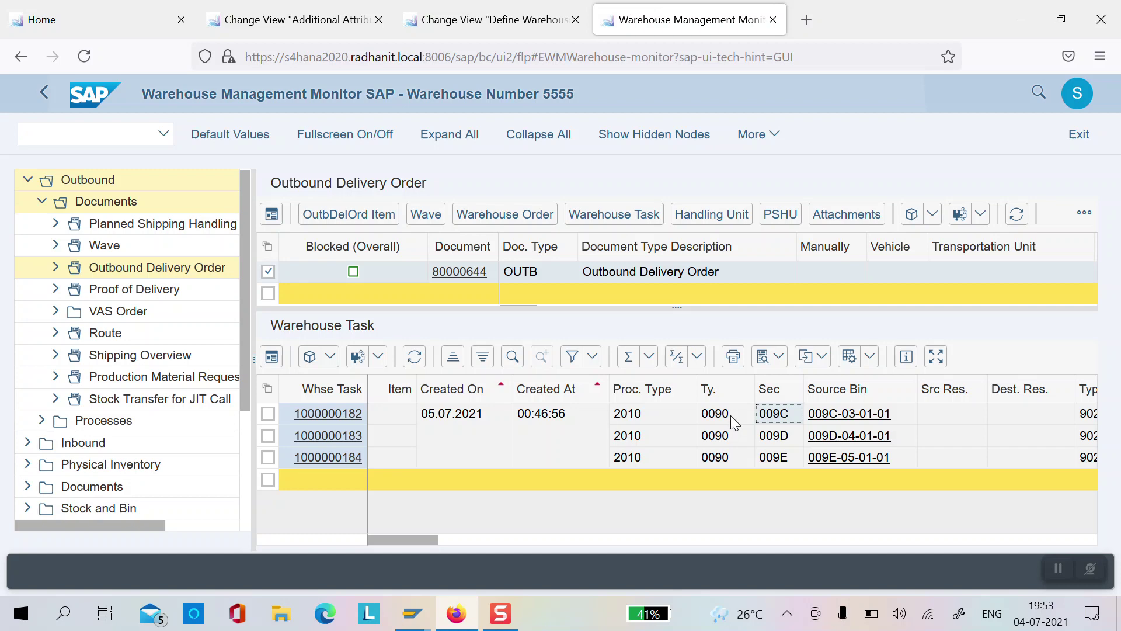
Display the outbound delivery order's warehouse orders and compare them with their higher-level warehouse order.
{"action": "left_click", "coordinate": [483, 216]}
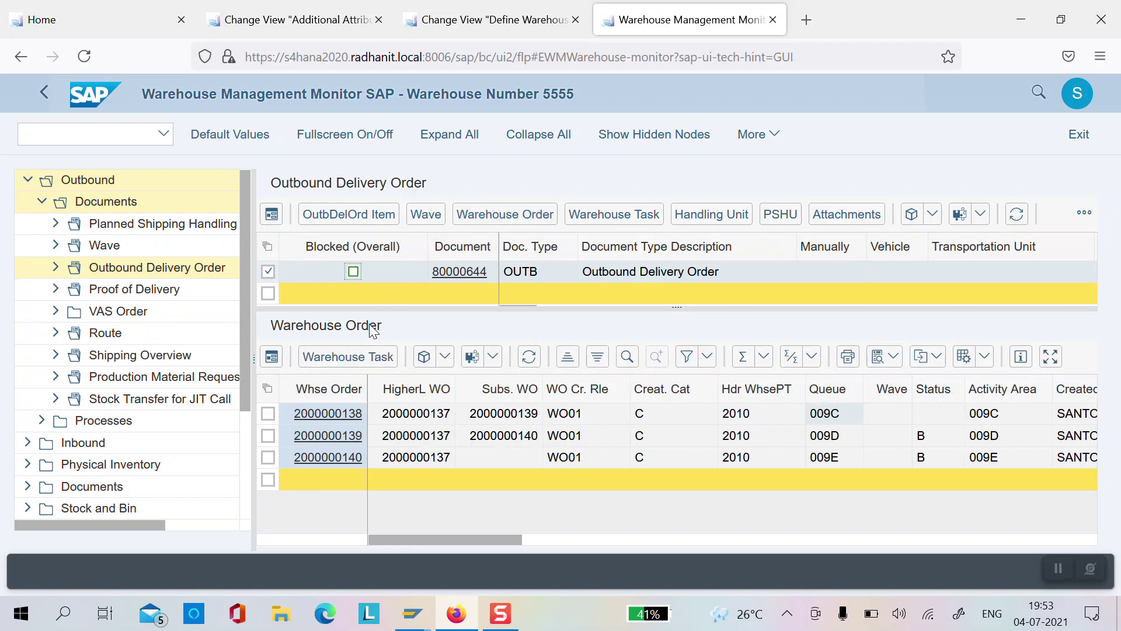
{"action": "left_click", "coordinate": [429, 414]}
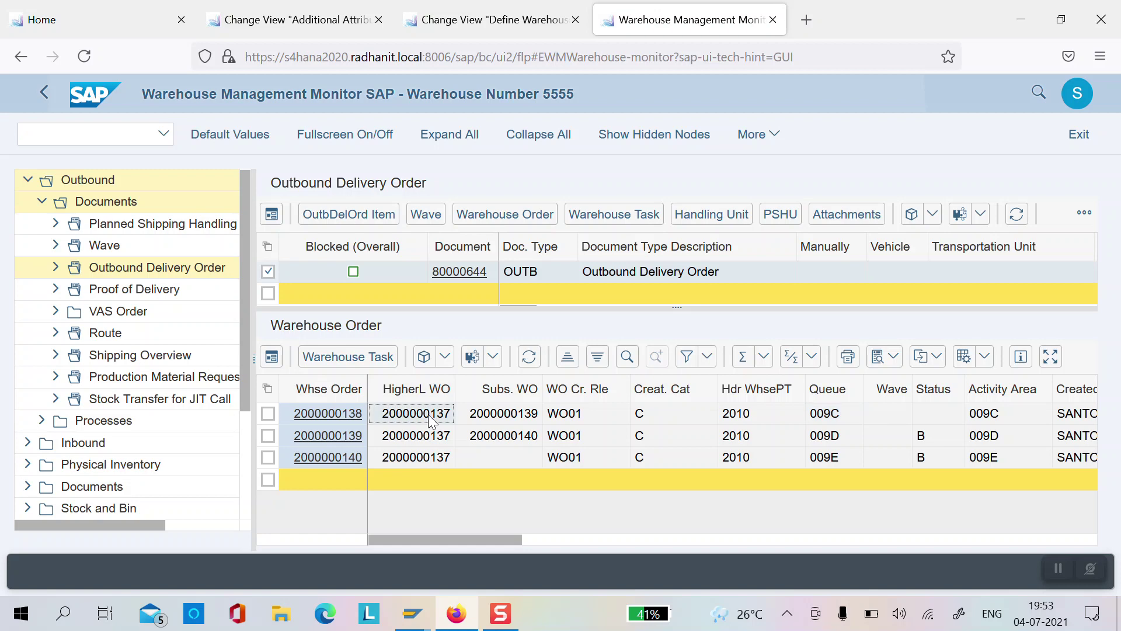
{"action": "key", "text": "Left"}
{"action": "key", "text": "Down"}
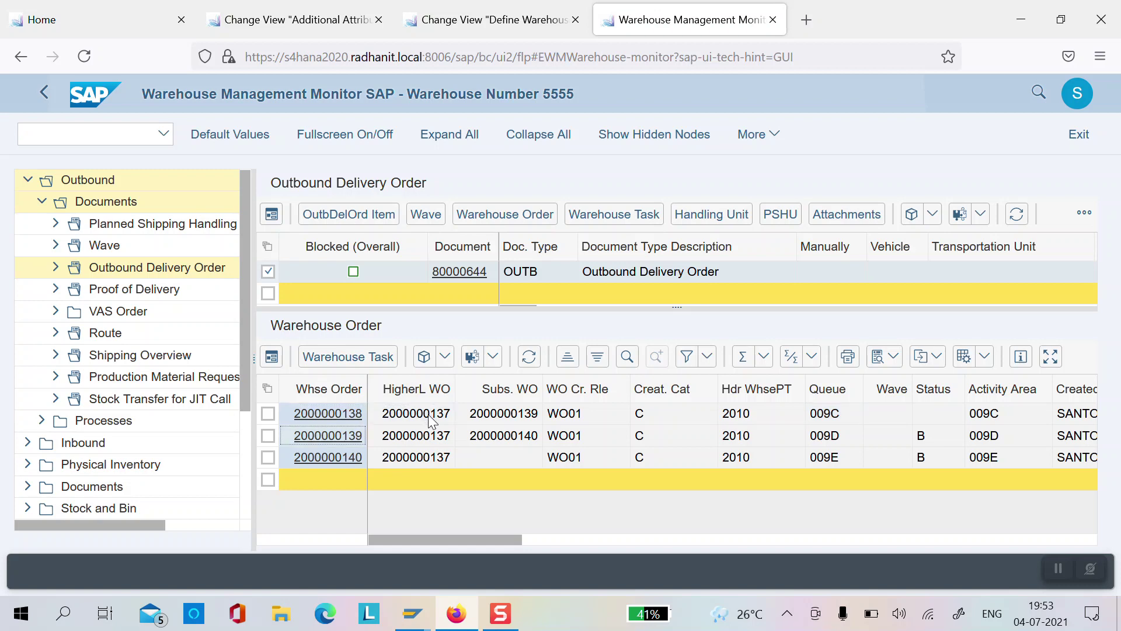
{"action": "key", "text": "Up"}
{"action": "key", "text": "Down"}
{"action": "key", "text": "Up"}
{"action": "key", "text": "Right"}
{"action": "left_click", "coordinate": [438, 438]}
{"action": "left_click", "coordinate": [434, 420]}
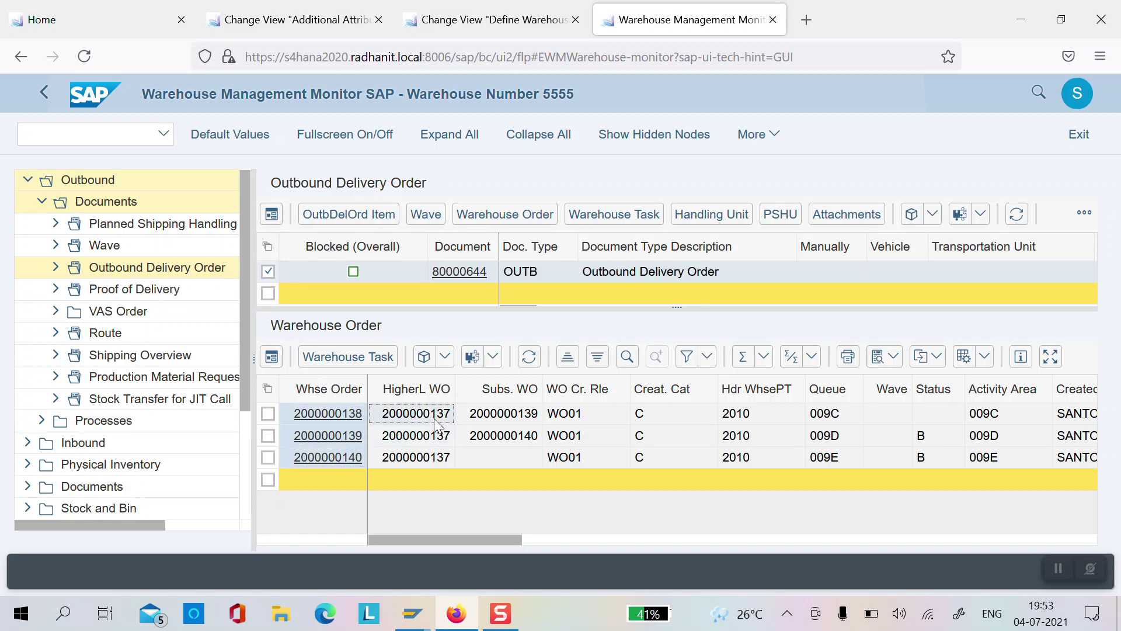
Check the queue and activity area of each of the three warehouse orders.
{"action": "left_click", "coordinate": [836, 413]}
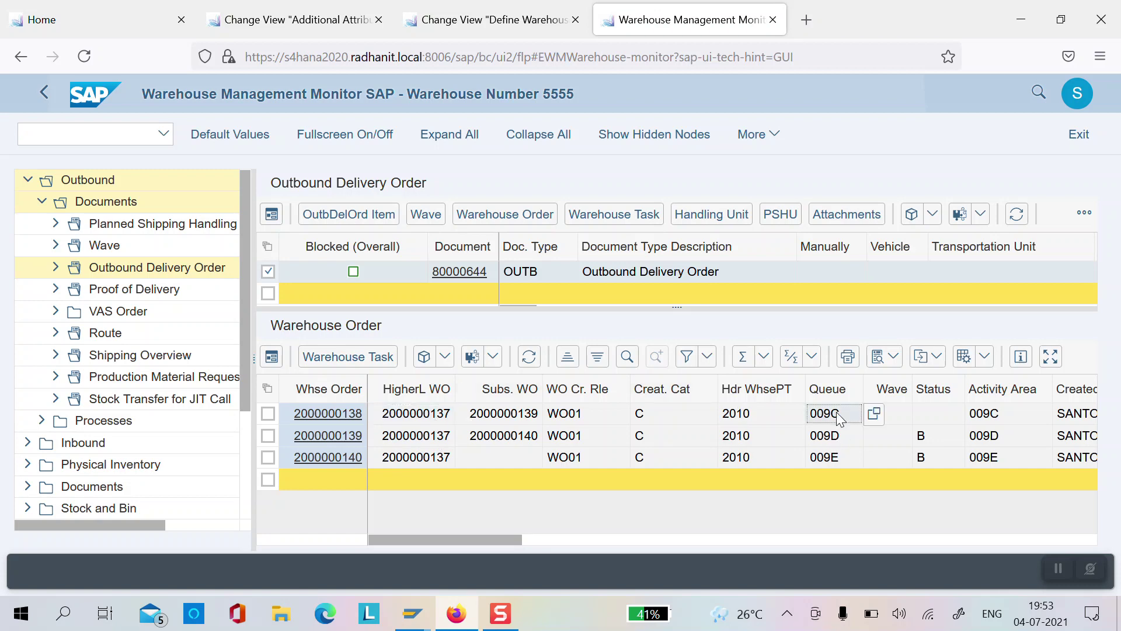
{"action": "left_click_drag", "start_coordinate": [831, 435], "coordinate": [832, 449]}
{"action": "left_click", "coordinate": [829, 457]}
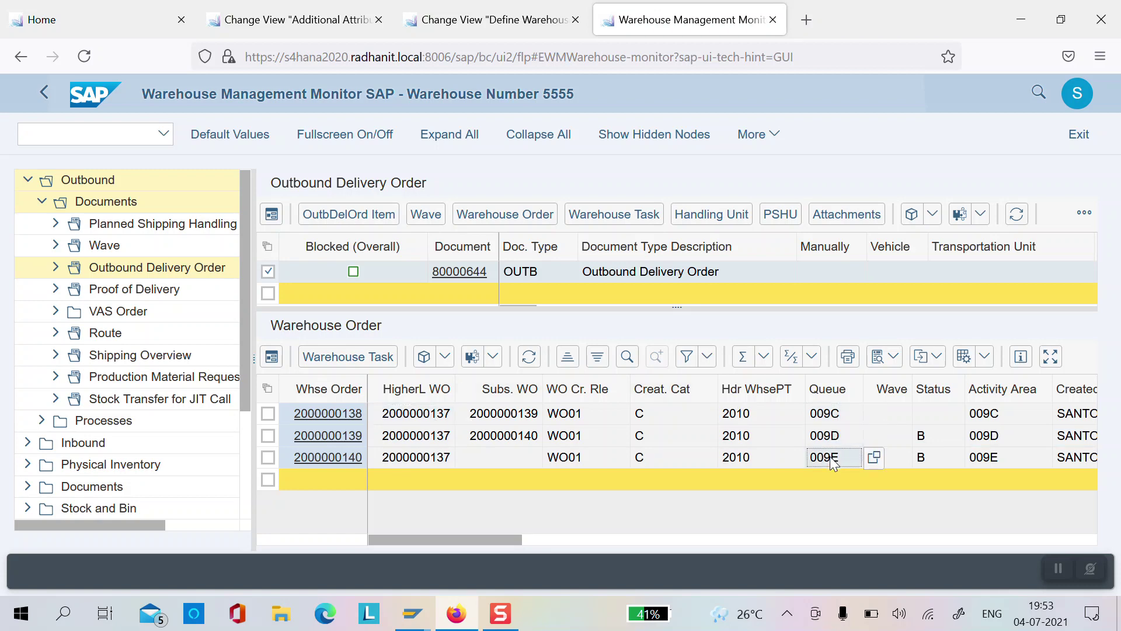
{"action": "left_click", "coordinate": [831, 414]}
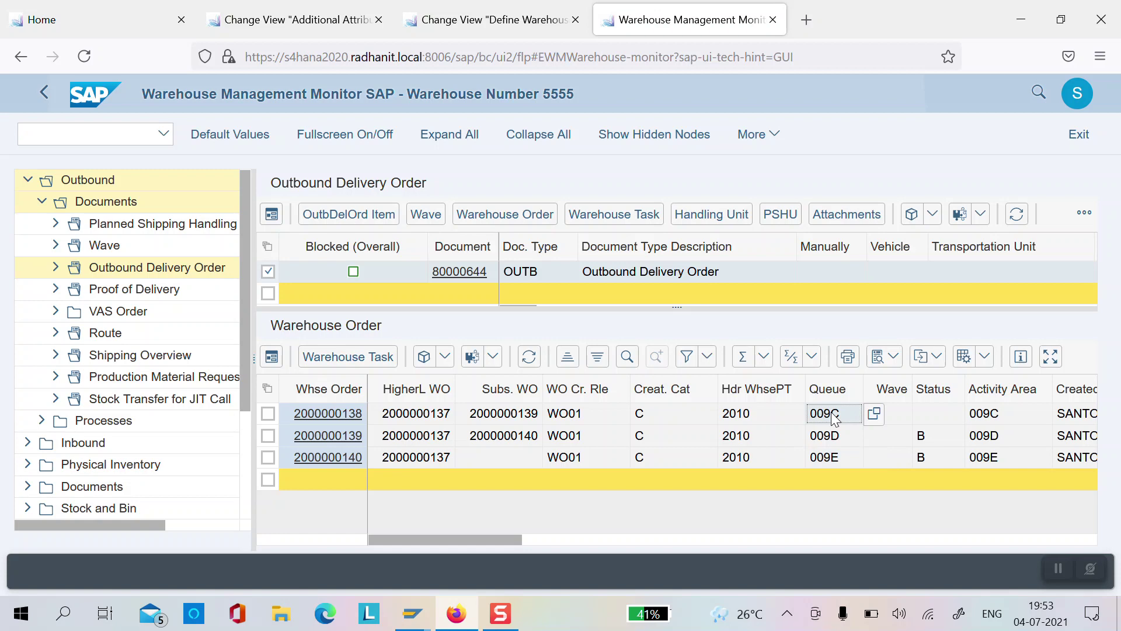
{"action": "left_click", "coordinate": [988, 418]}
{"action": "left_click", "coordinate": [993, 433]}
{"action": "left_click", "coordinate": [993, 457]}
Check the higher-level and subsequent warehouse order of the first warehouse order.
{"action": "left_click", "coordinate": [437, 419]}
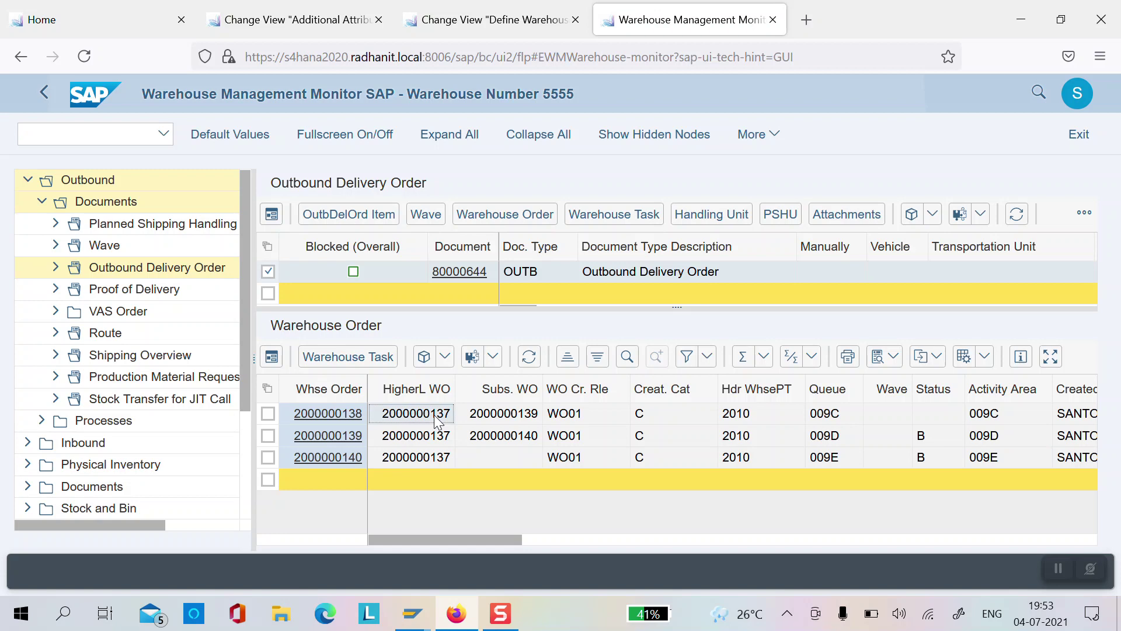
{"action": "key", "text": "Tab"}
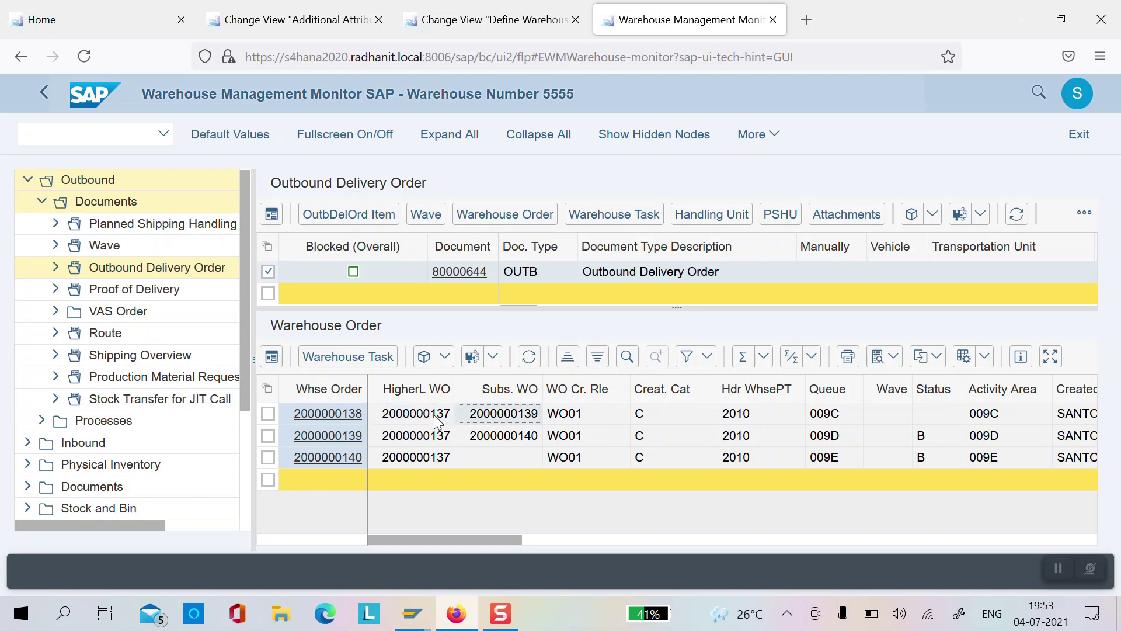
{"action": "key", "text": "XF86AudioRaiseVolume"}
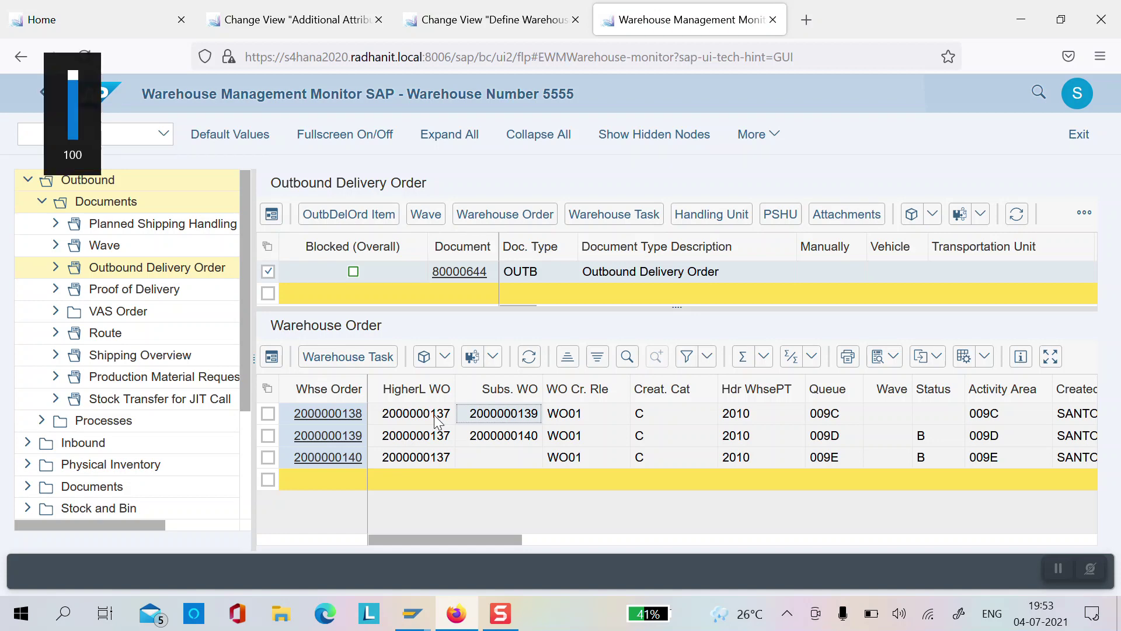
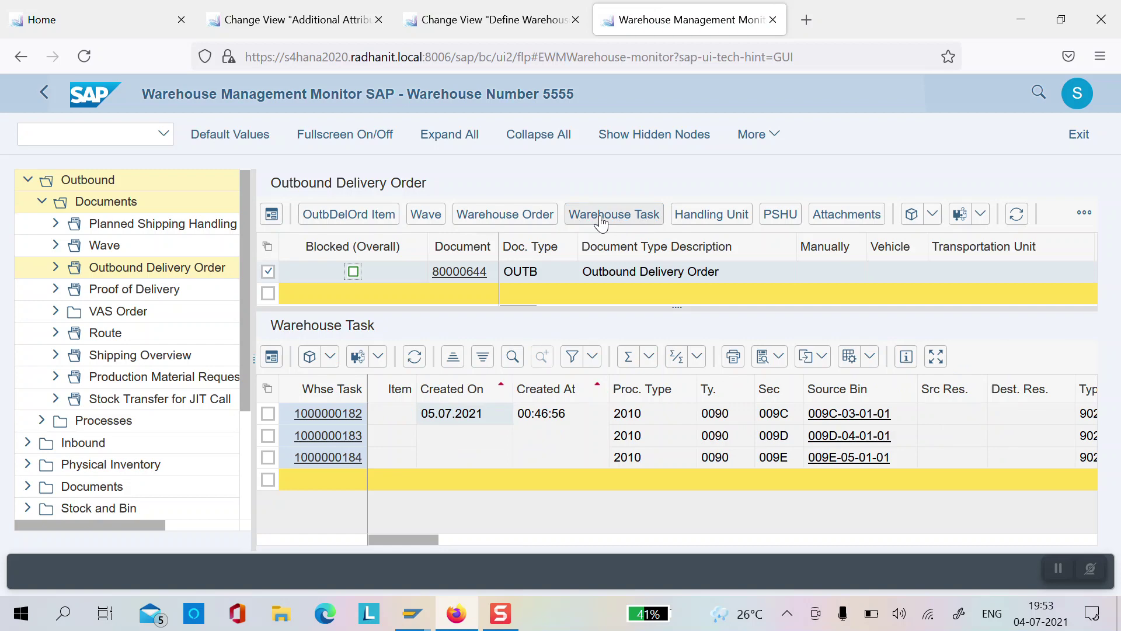
Display the delivery order's warehouse tasks again in an enlarged list and check their creation date and storage sections.
{"action": "left_click_drag", "start_coordinate": [671, 308], "coordinate": [673, 286]}
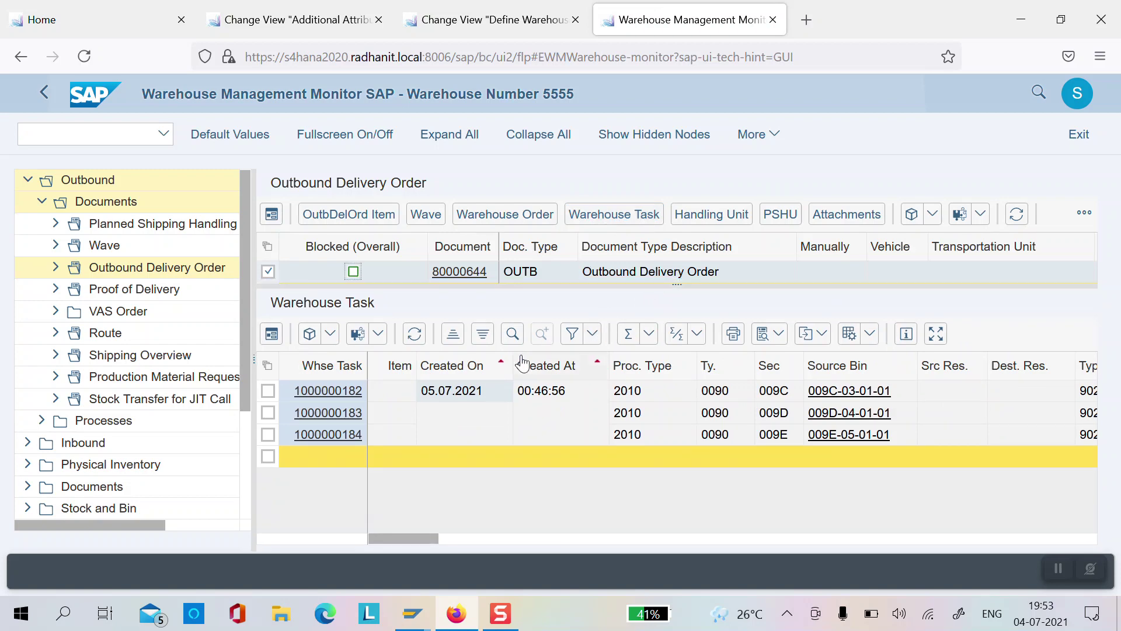
{"action": "left_click", "coordinate": [452, 400]}
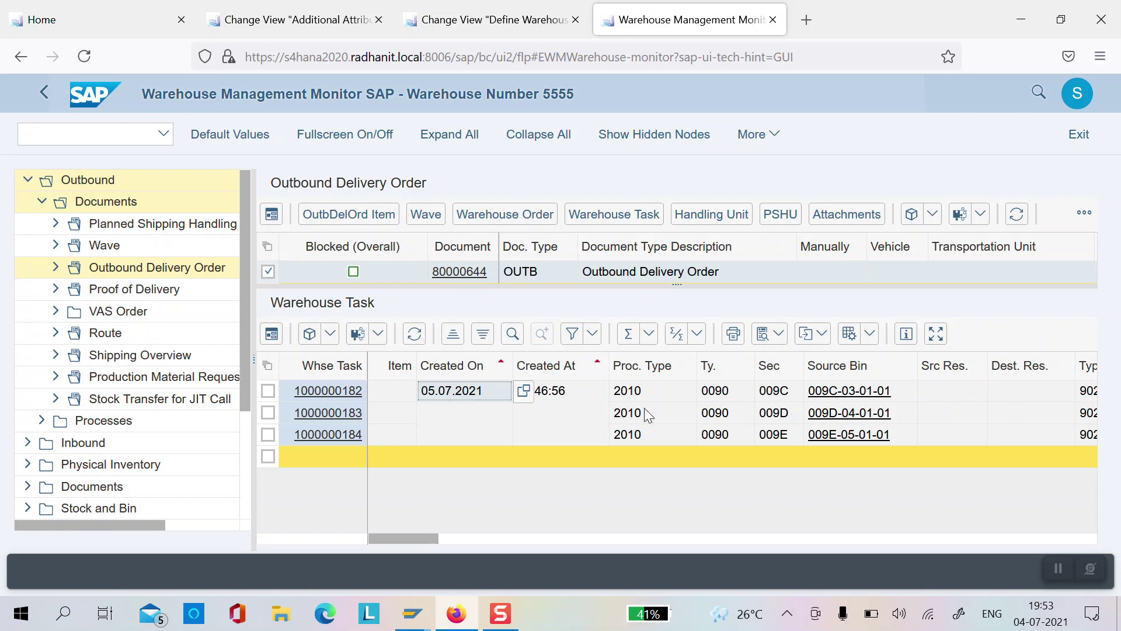
{"action": "left_click", "coordinate": [774, 397]}
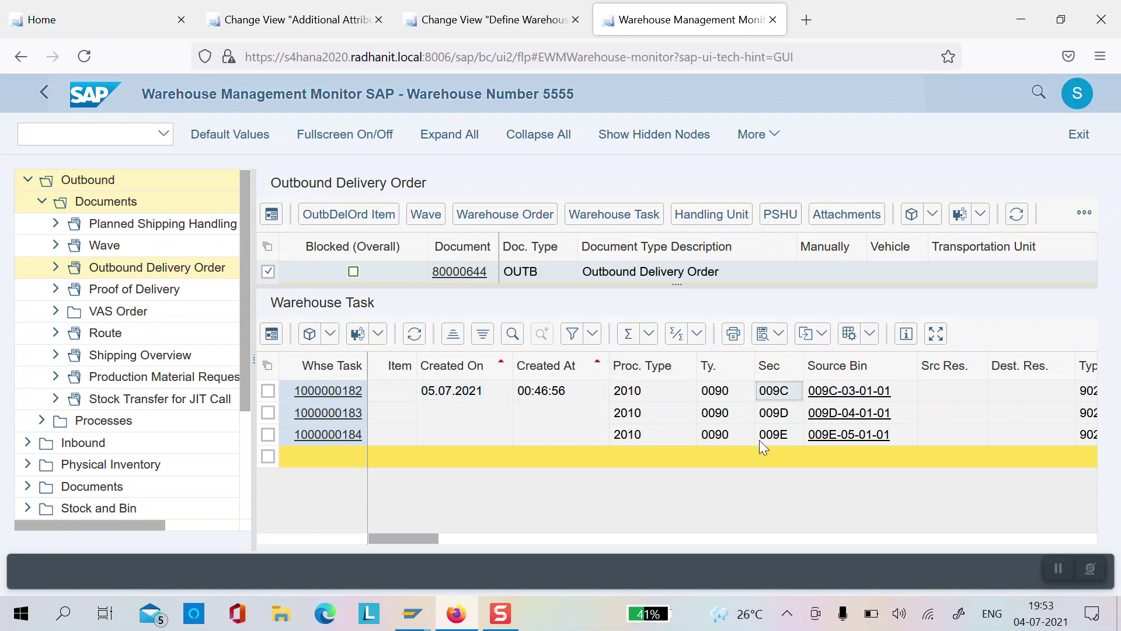
Open the Test RF Environment app from the home page and log on to warehouse 5555 with resource 009C_PICKER.
{"action": "left_click", "coordinate": [90, 19]}
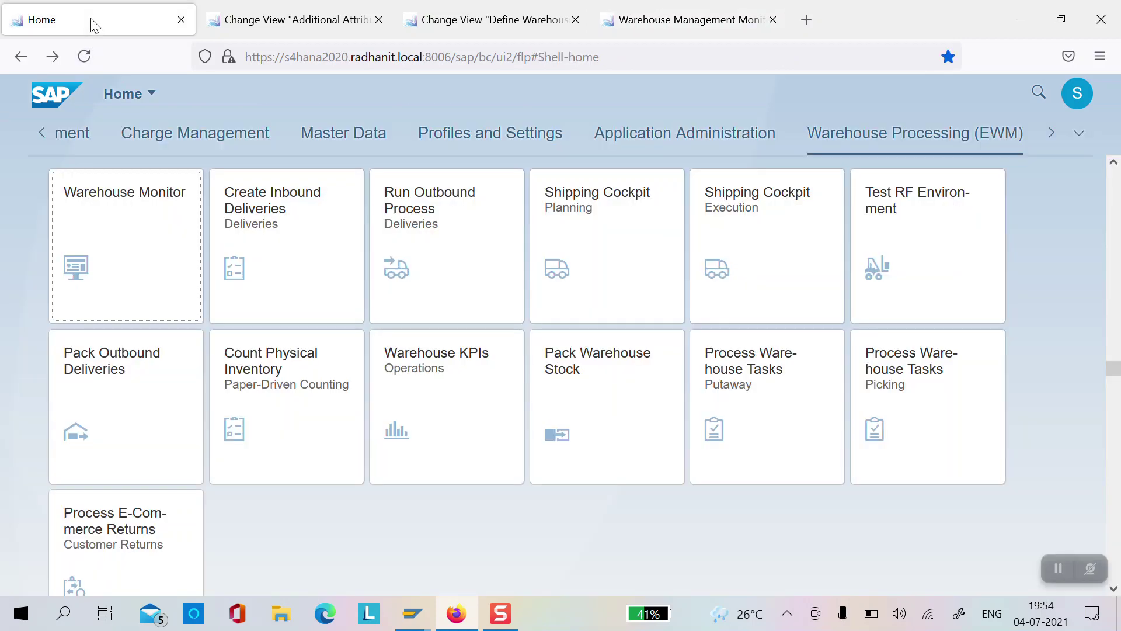
{"action": "left_click", "coordinate": [878, 245]}
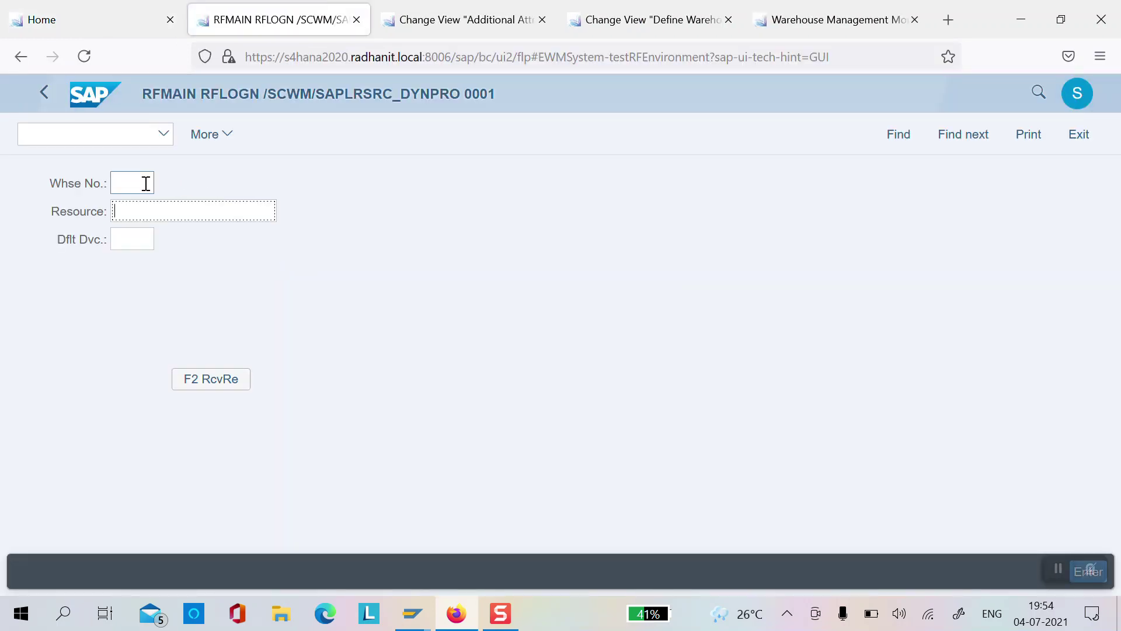
{"action": "left_click", "coordinate": [146, 183]}
{"action": "type", "text": "5555"}
{"action": "type", "text": "009c"}
{"action": "type", "text": "picker"}
{"action": "key", "text": "Tab"}
{"action": "left_click", "coordinate": [143, 209]}
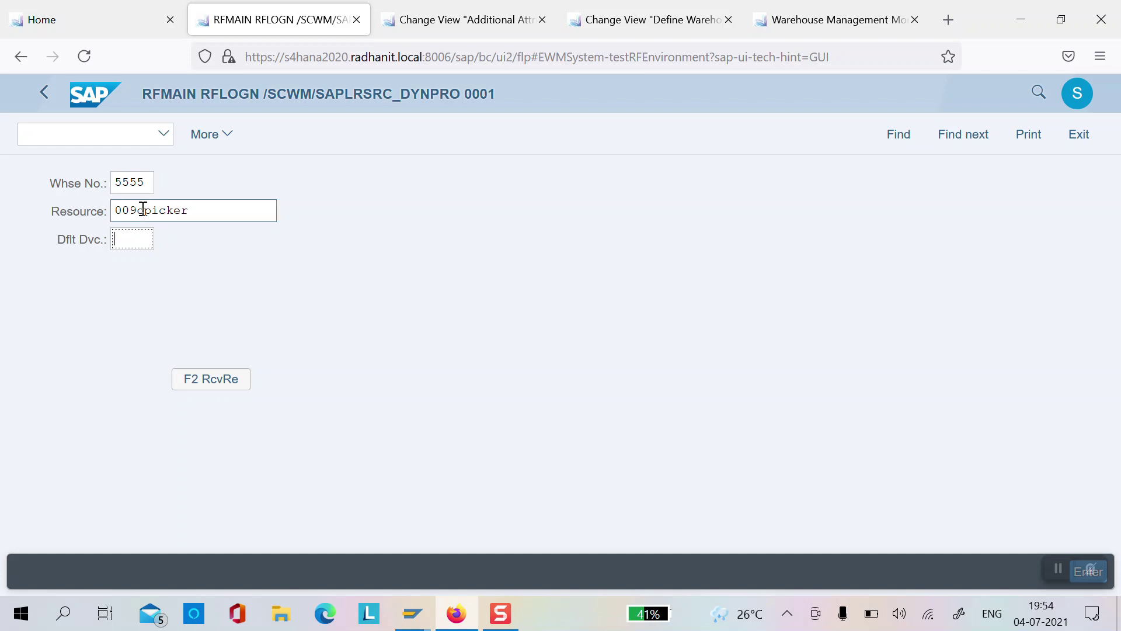
{"action": "key", "text": "Return"}
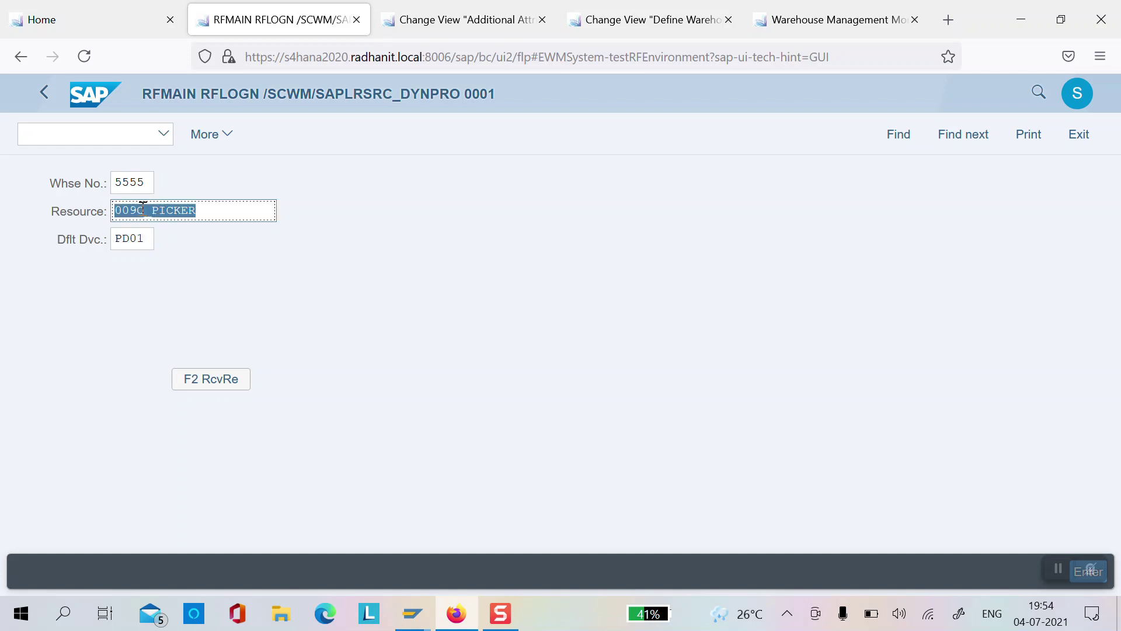
Start system-guided processing by queue for queue 009C to call up its warehouse order.
{"action": "left_click", "coordinate": [185, 192]}
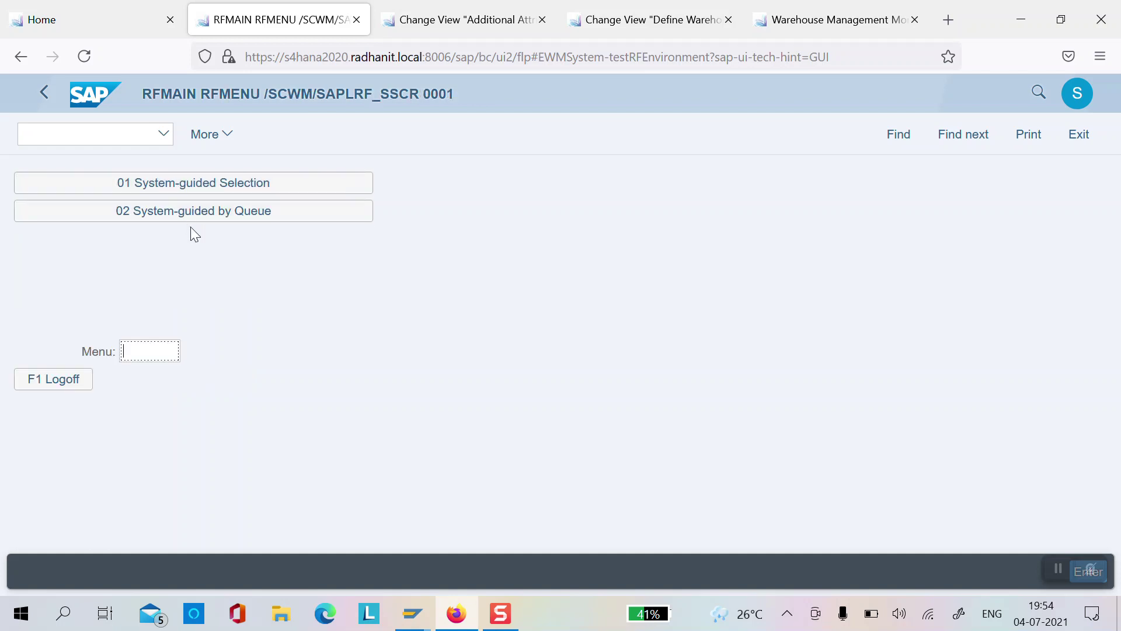
{"action": "left_click", "coordinate": [195, 217]}
{"action": "type", "text": "009c"}
{"action": "key", "text": "Return"}
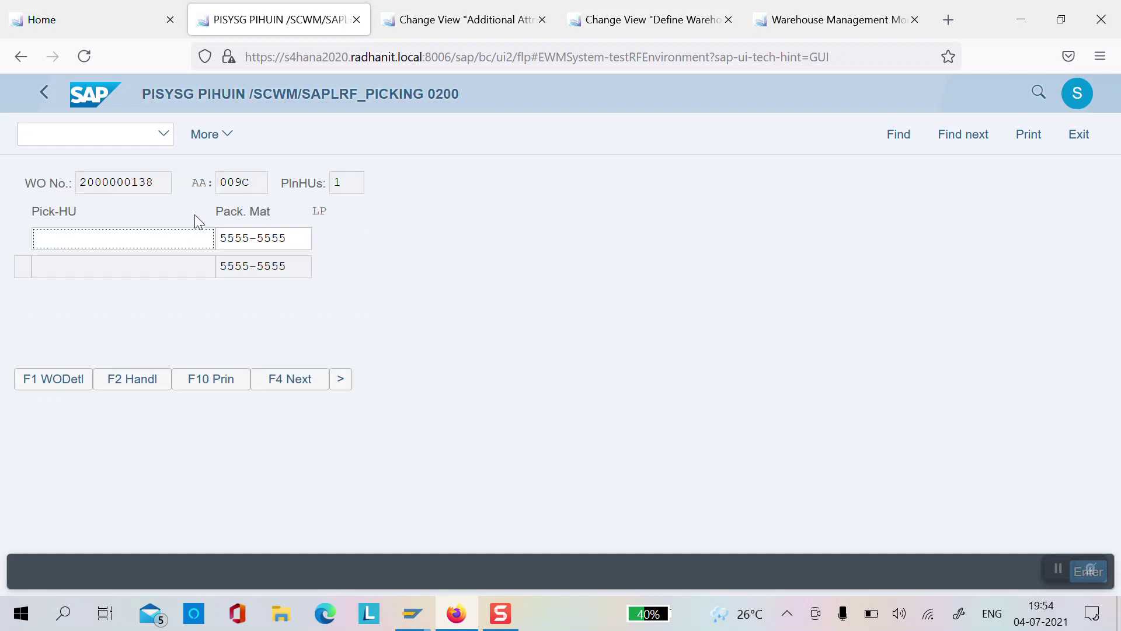
Display the delivery order's warehouse orders in the warehouse monitor to check their queues and status against the RF picking order.
{"action": "left_click", "coordinate": [607, 19]}
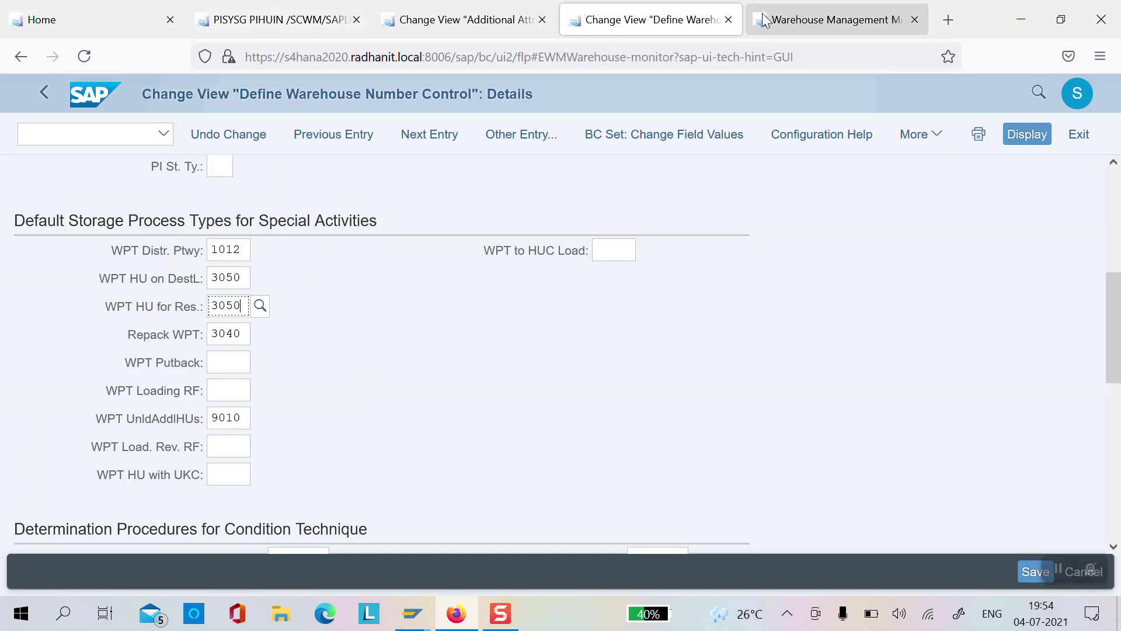
{"action": "left_click", "coordinate": [789, 17]}
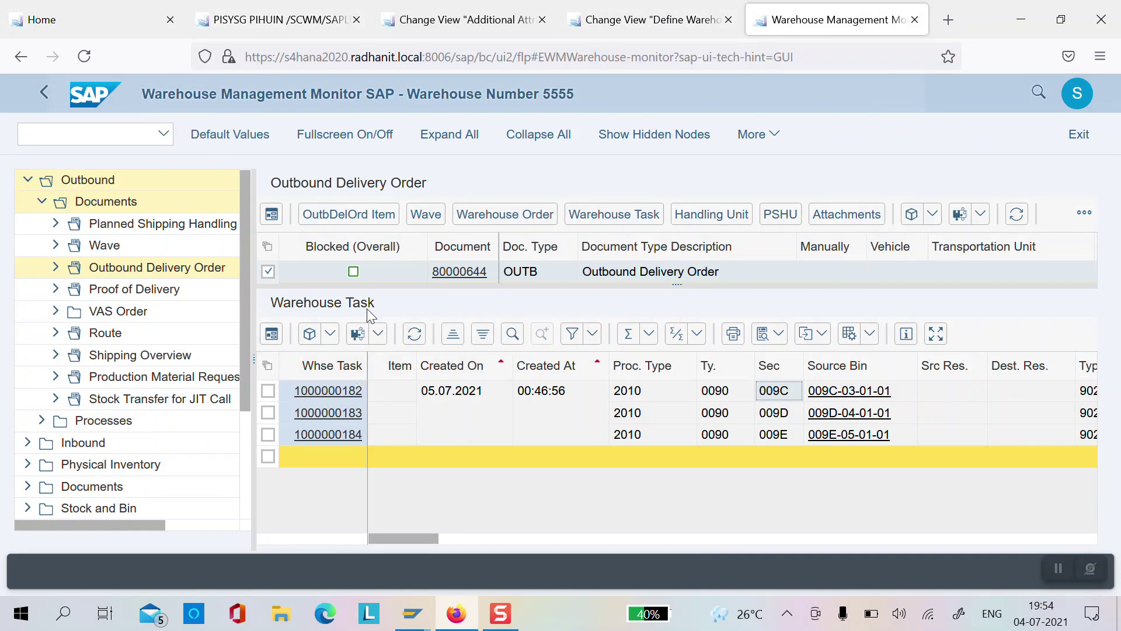
{"action": "left_click", "coordinate": [492, 225]}
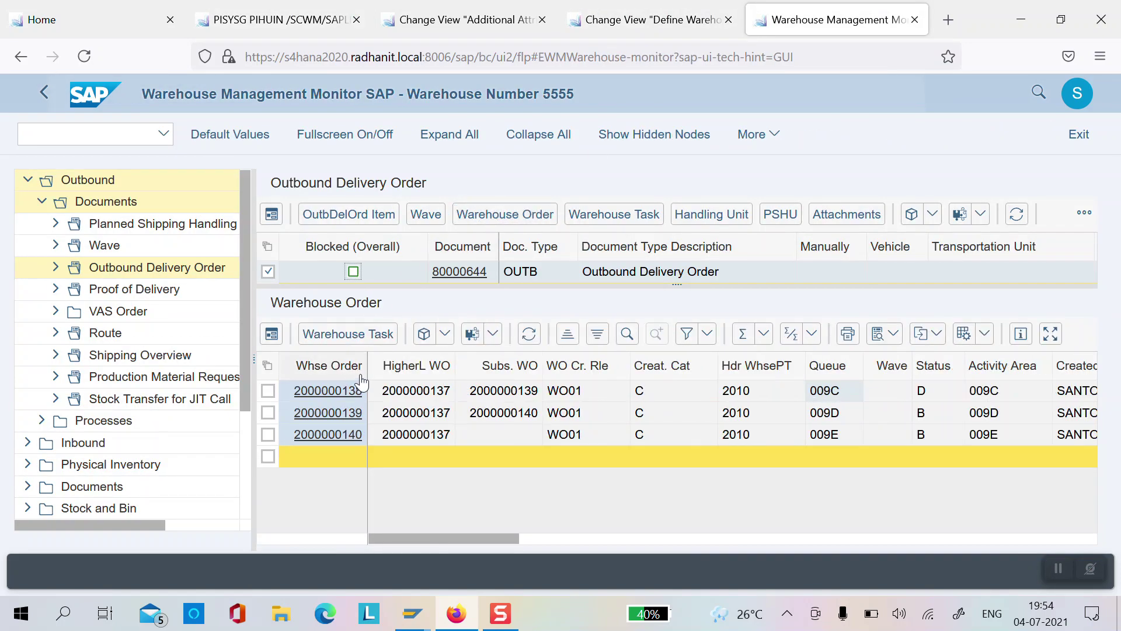
{"action": "left_click", "coordinate": [299, 29]}
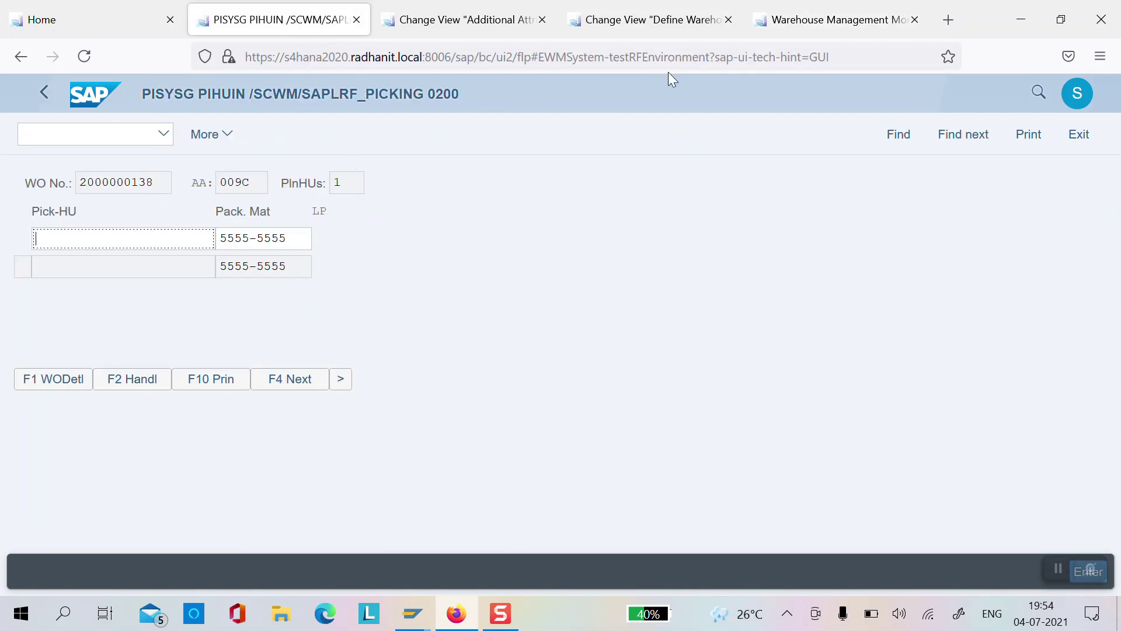
Display the delivery order's warehouse tasks in the monitor again and refresh the list before returning to RF picking.
{"action": "left_click", "coordinate": [786, 23]}
{"action": "left_click", "coordinate": [606, 222]}
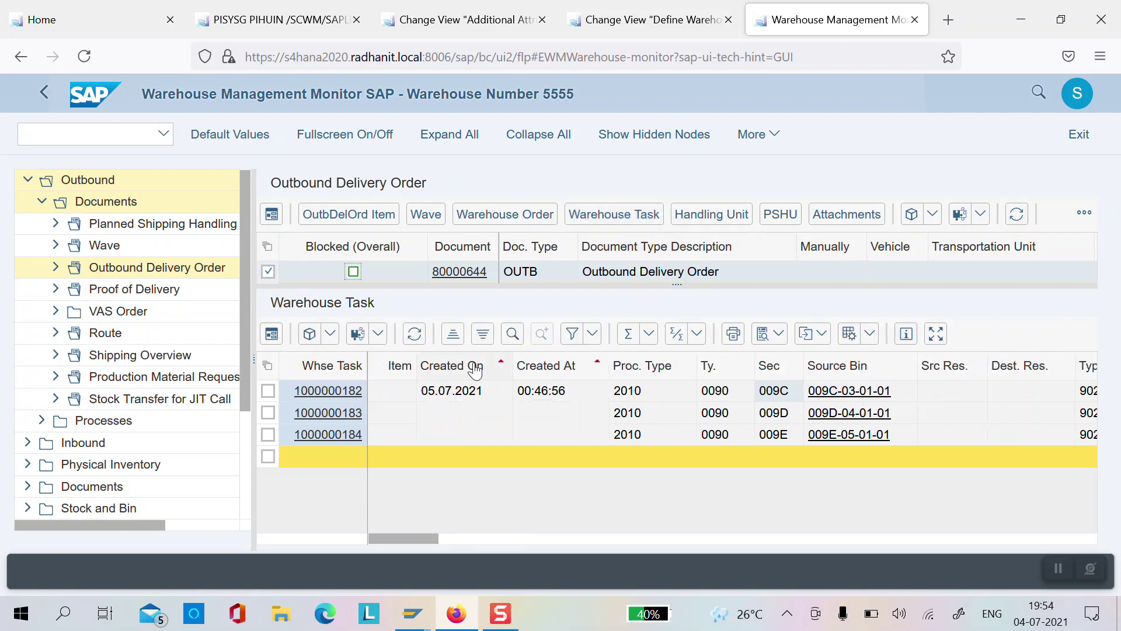
{"action": "left_click", "coordinate": [414, 332]}
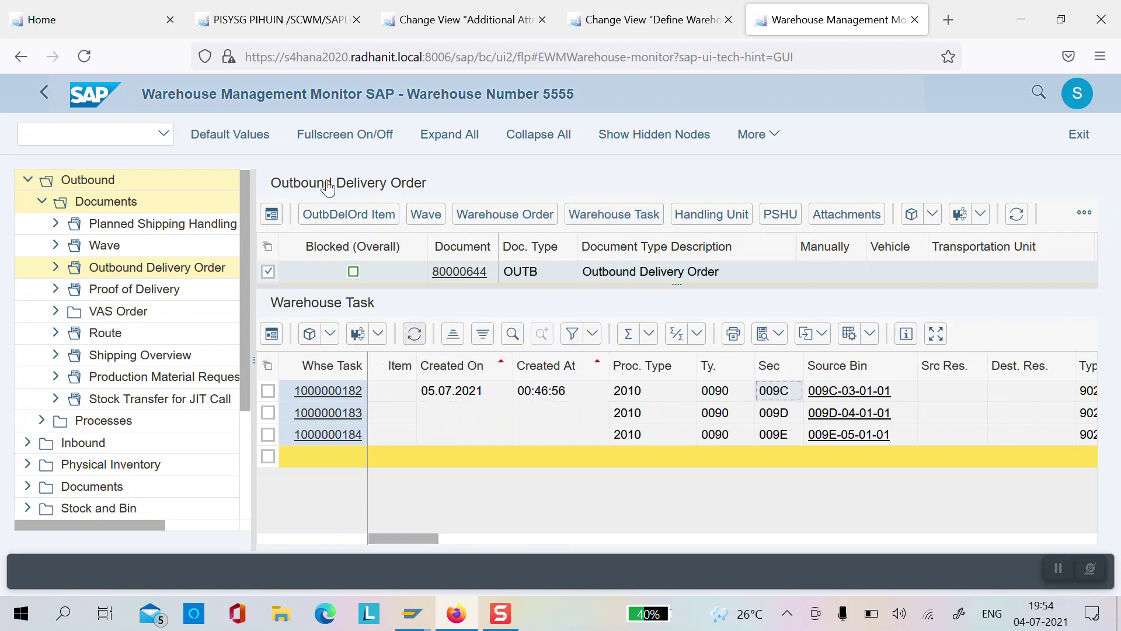
{"action": "left_click", "coordinate": [283, 21]}
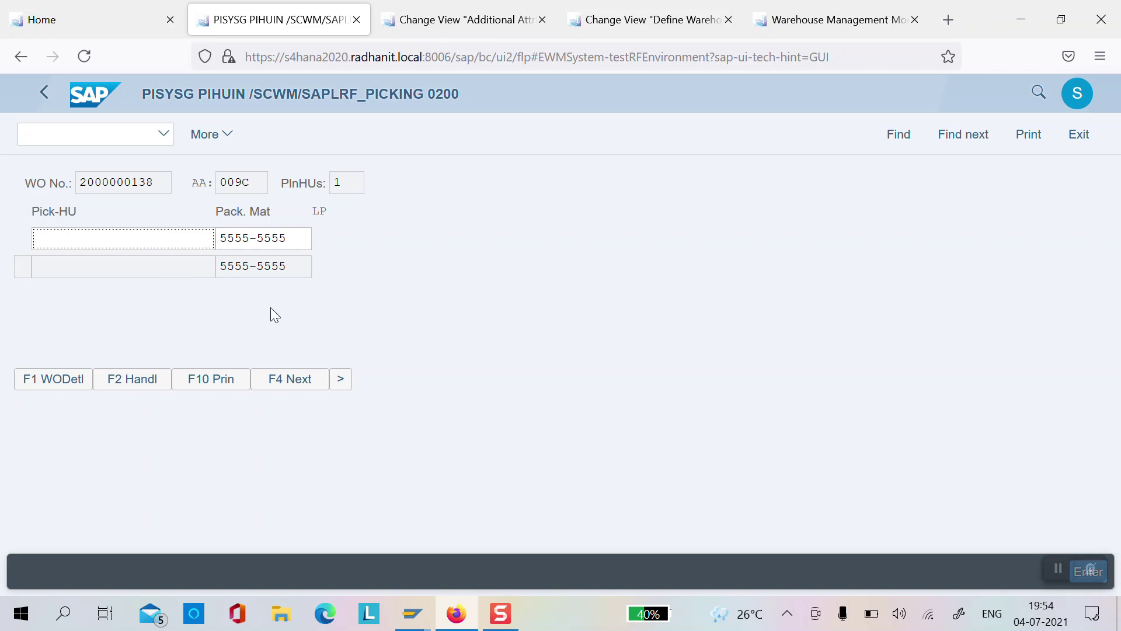
Create the pick handling unit with packaging material 5555-5555 for the 009C warehouse order and refresh the monitor's task list.
{"action": "left_click", "coordinate": [133, 382]}
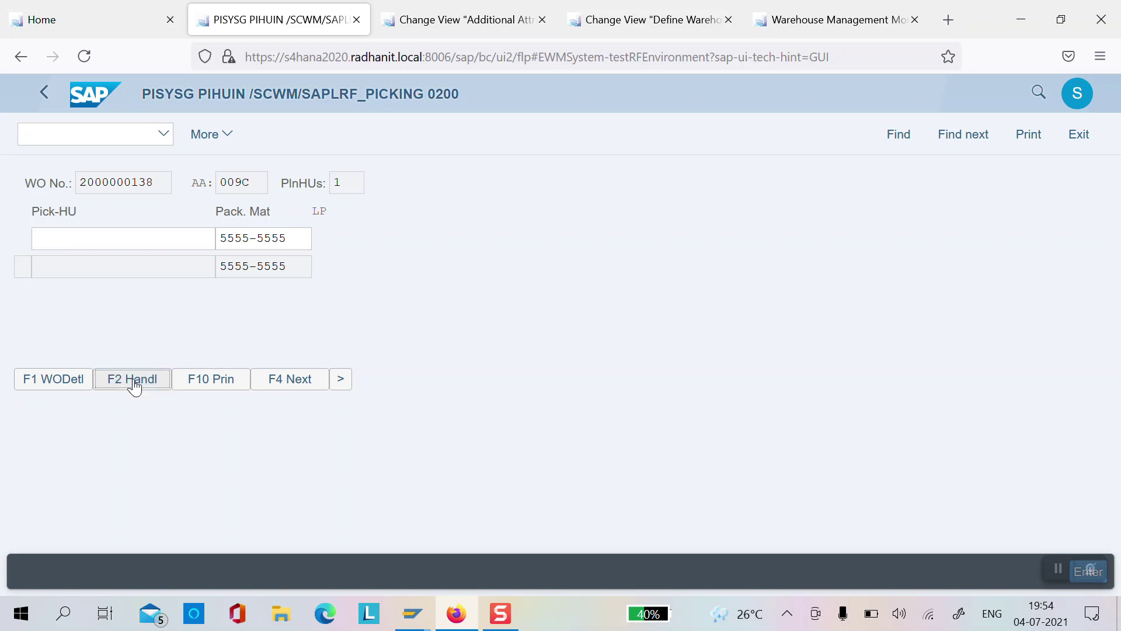
{"action": "left_click", "coordinate": [786, 22]}
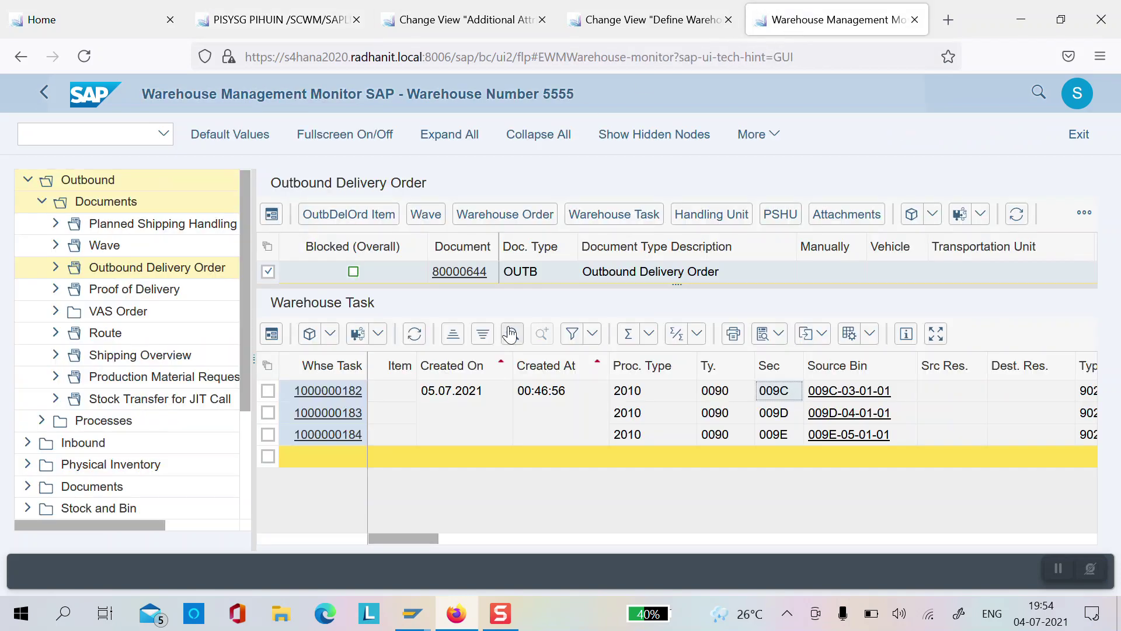
{"action": "left_click", "coordinate": [415, 335]}
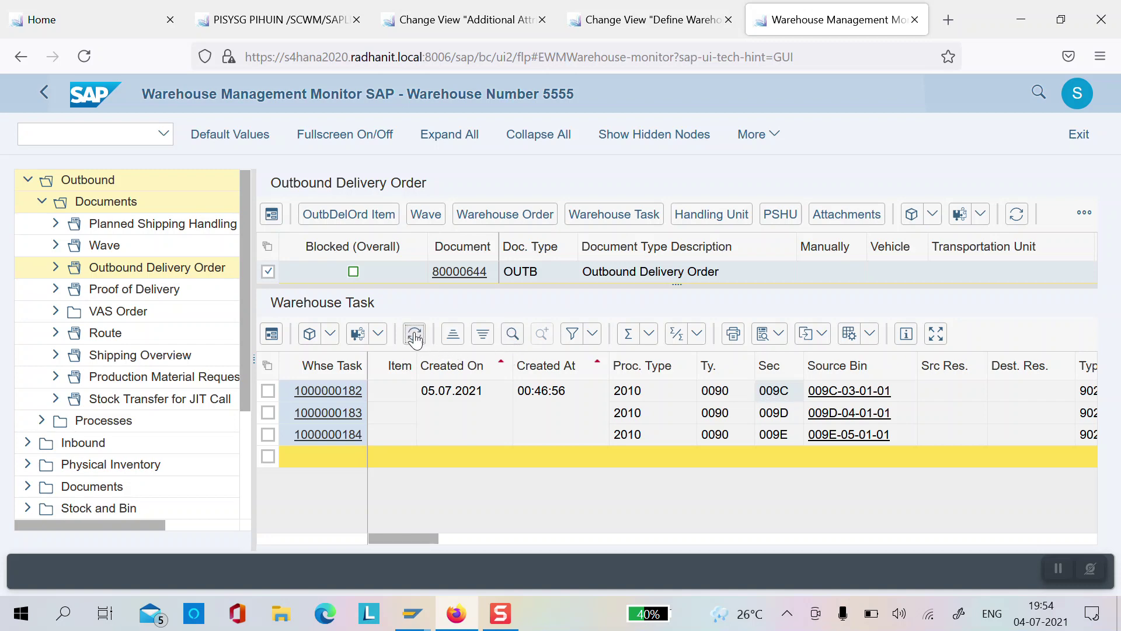
{"action": "left_click", "coordinate": [415, 335]}
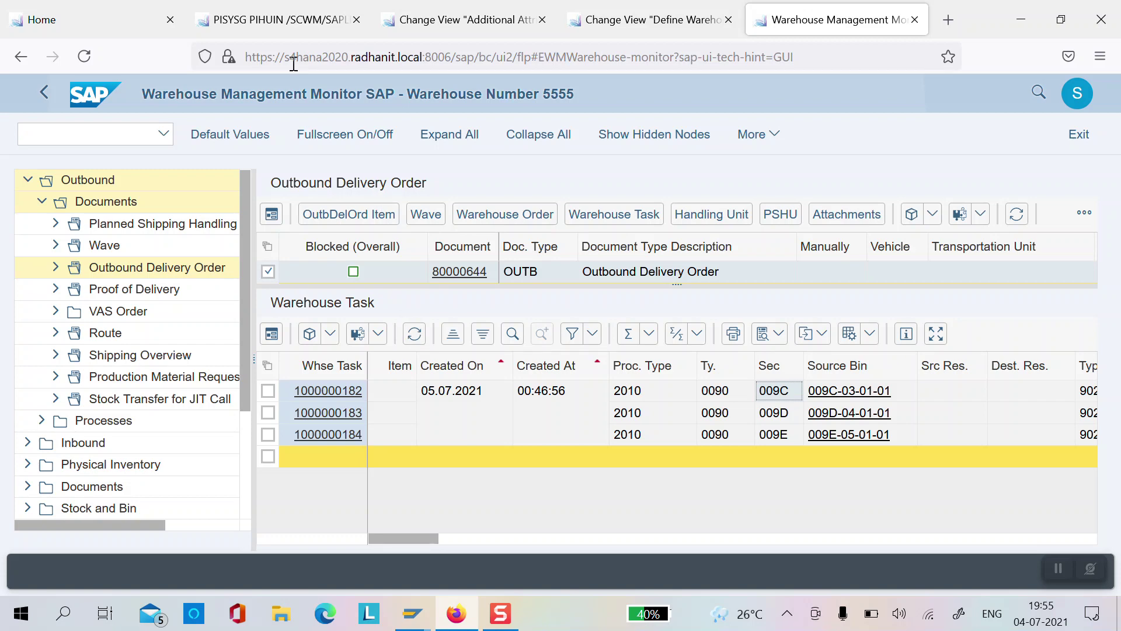
{"action": "left_click", "coordinate": [286, 24]}
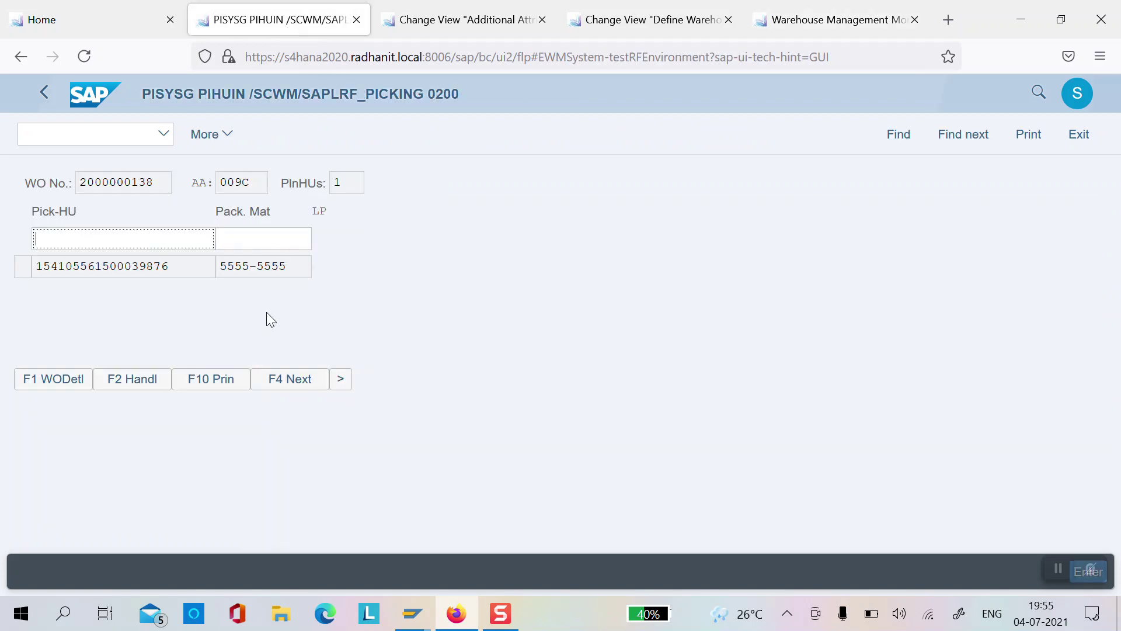
Continue to the picking task and verify the source bin as 009C-03-01-01.
{"action": "left_click", "coordinate": [286, 380]}
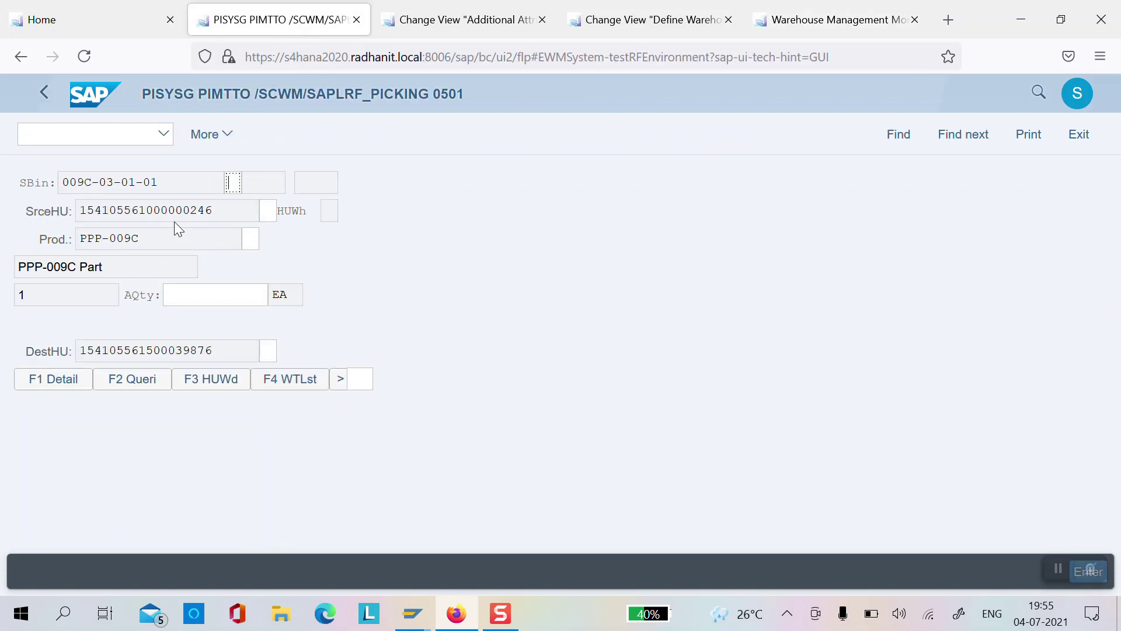
{"action": "left_click", "coordinate": [65, 185]}
{"action": "left_click_drag", "start_coordinate": [159, 182], "coordinate": [66, 183]}
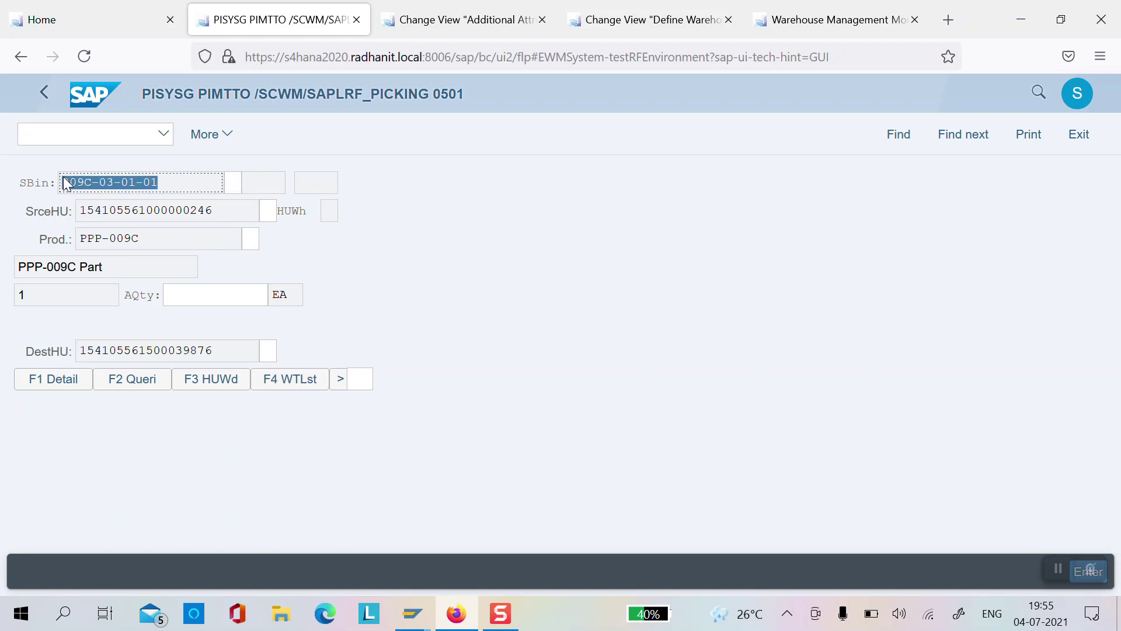
{"action": "key", "text": "ctrl+c"}
{"action": "key", "text": "Tab"}
{"action": "key", "text": "ctrl+v"}
{"action": "key", "text": "Tab"}
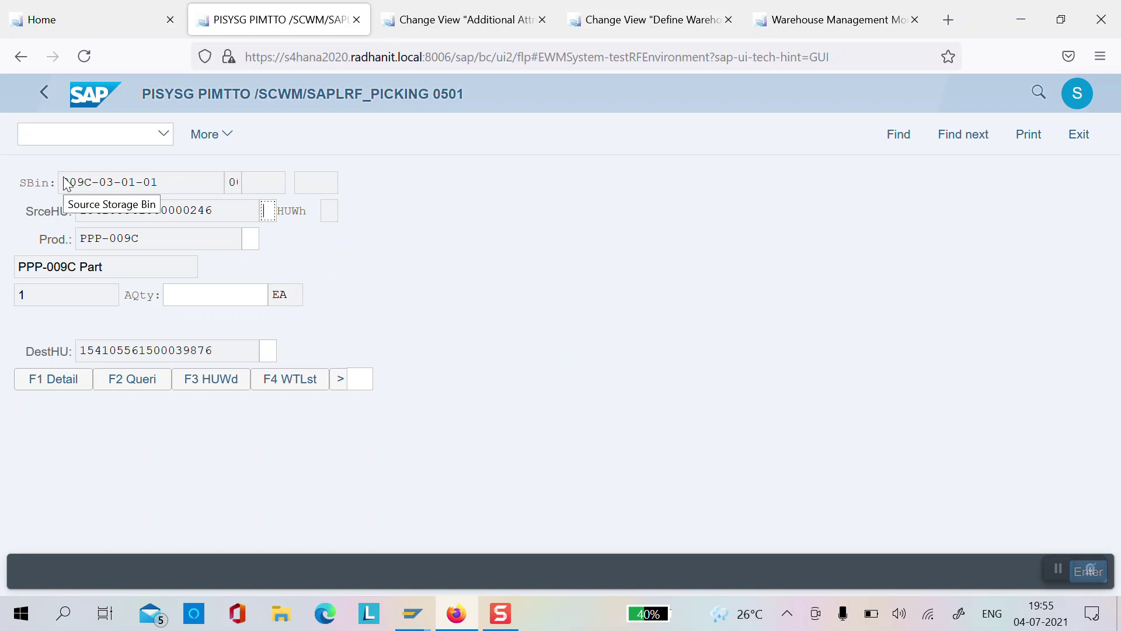
{"action": "left_click_drag", "start_coordinate": [220, 212], "coordinate": [74, 222]}
{"action": "key", "text": "ctrl+c"}
{"action": "key", "text": "Tab"}
{"action": "key", "text": "ctrl+v"}
{"action": "key", "text": "Tab"}
Verify the product as PPP-009C and set the actual quantity to 1 EA.
{"action": "left_click", "coordinate": [143, 240]}
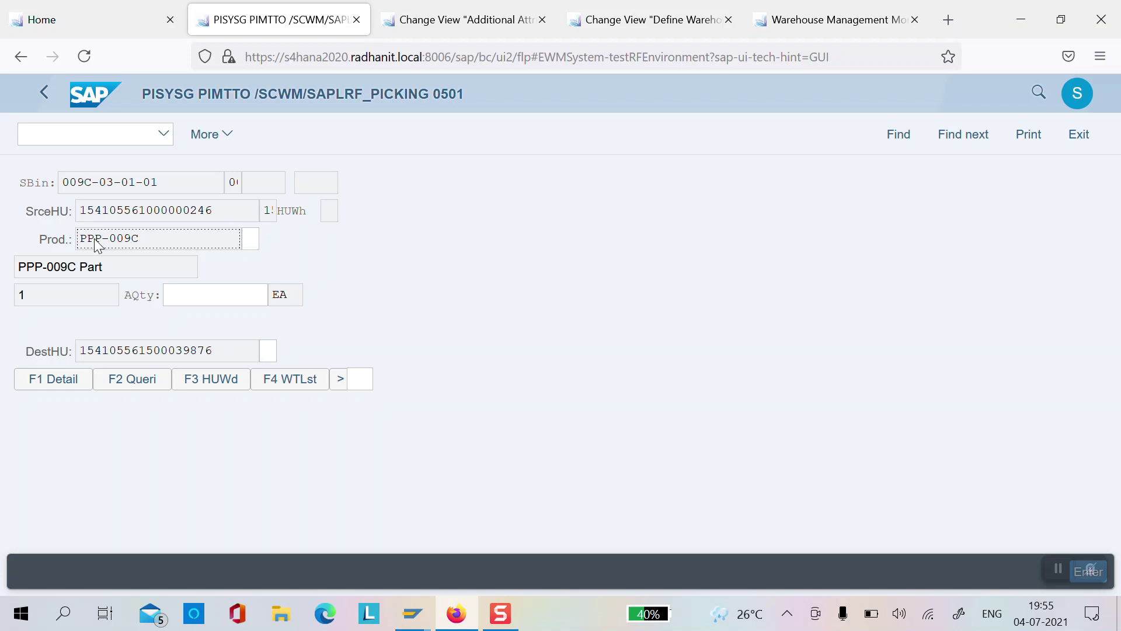
{"action": "left_click_drag", "start_coordinate": [83, 238], "coordinate": [145, 241]}
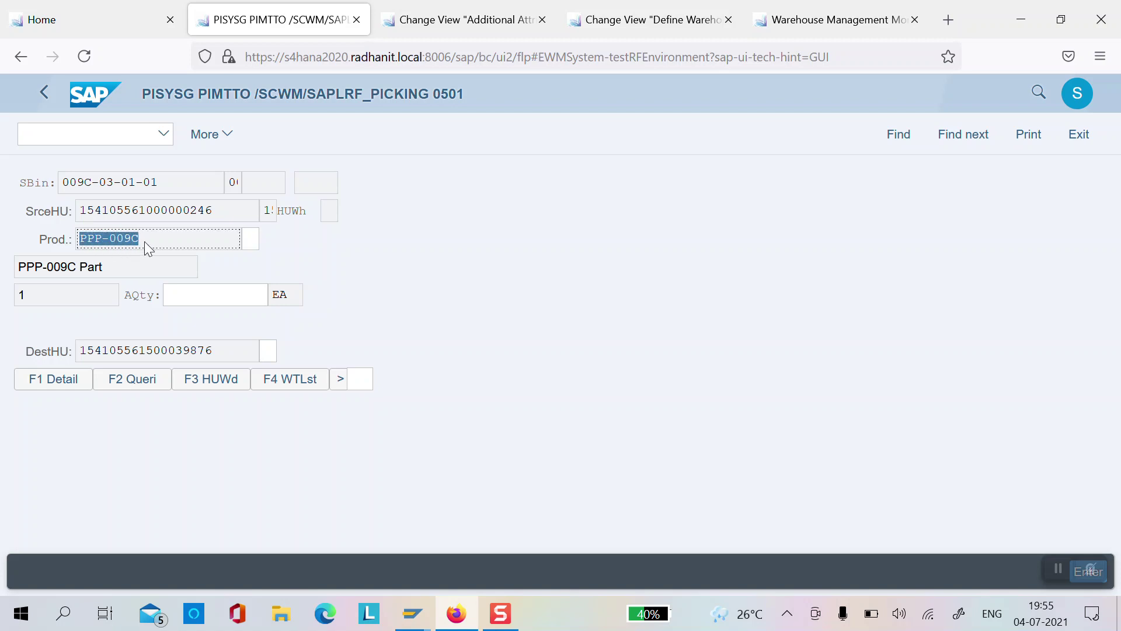
{"action": "key", "text": "ctrl+c"}
{"action": "key", "text": "Tab"}
{"action": "key", "text": "ctrl+v"}
{"action": "key", "text": "Tab"}
{"action": "type", "text": "1"}
{"action": "key", "text": "Tab"}
{"action": "left_click", "coordinate": [216, 350]}
{"action": "left_click_drag", "start_coordinate": [216, 350], "coordinate": [72, 352]}
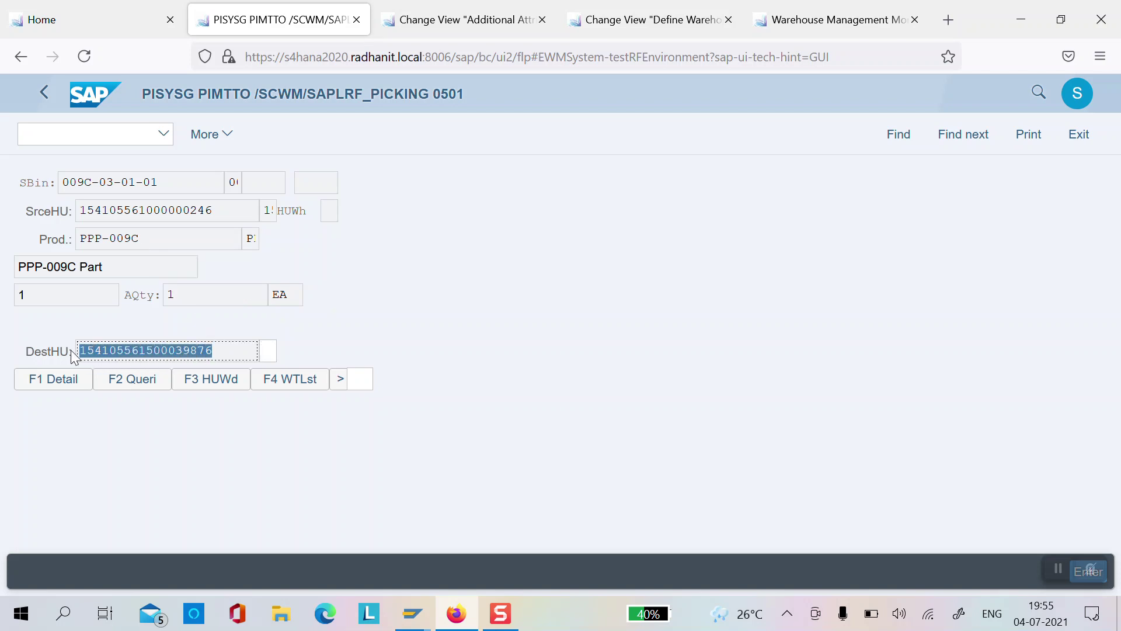
{"action": "key", "text": "Tab"}
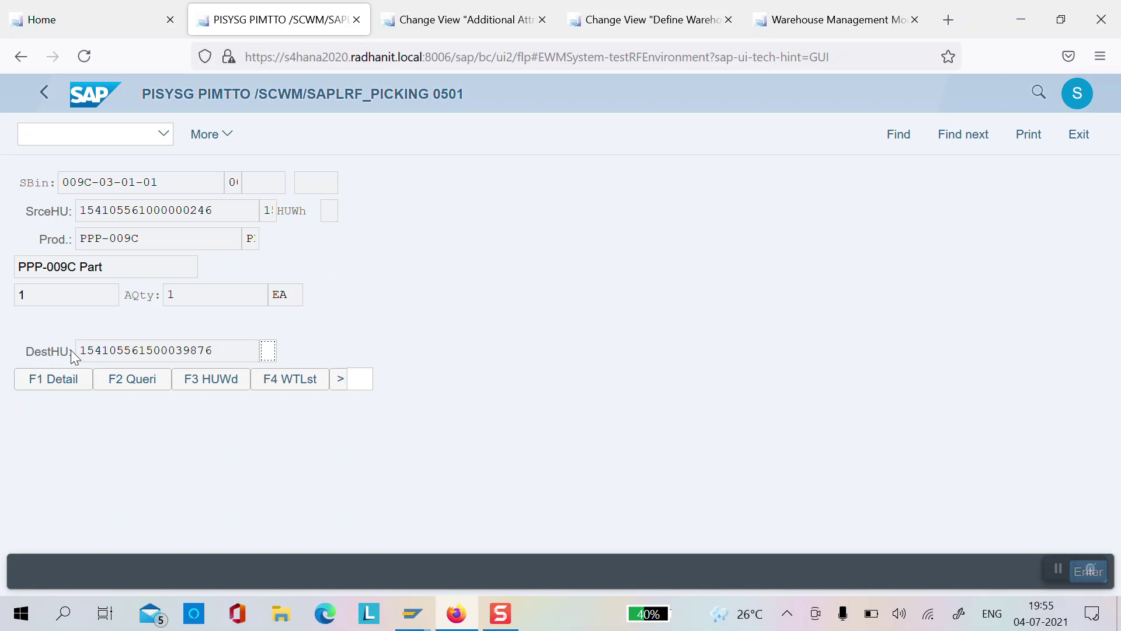
{"action": "key", "text": "ctrl+v"}
{"action": "key", "text": "Return"}
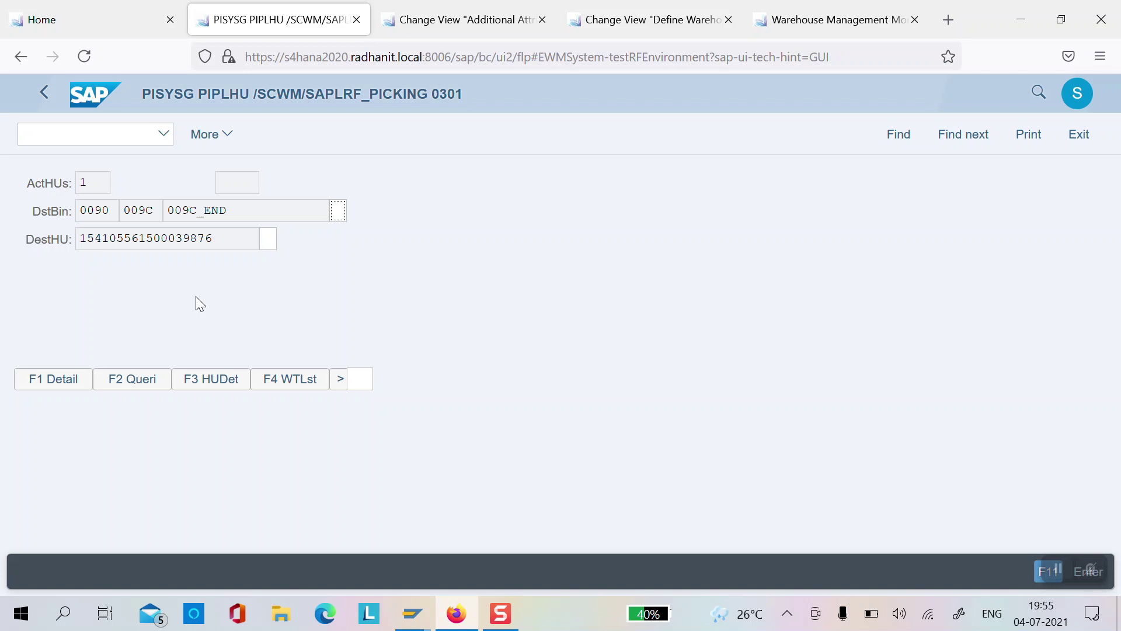
Look up activity area 009C in the additional attributes table to check its starting point and end point.
{"action": "left_click", "coordinate": [468, 12]}
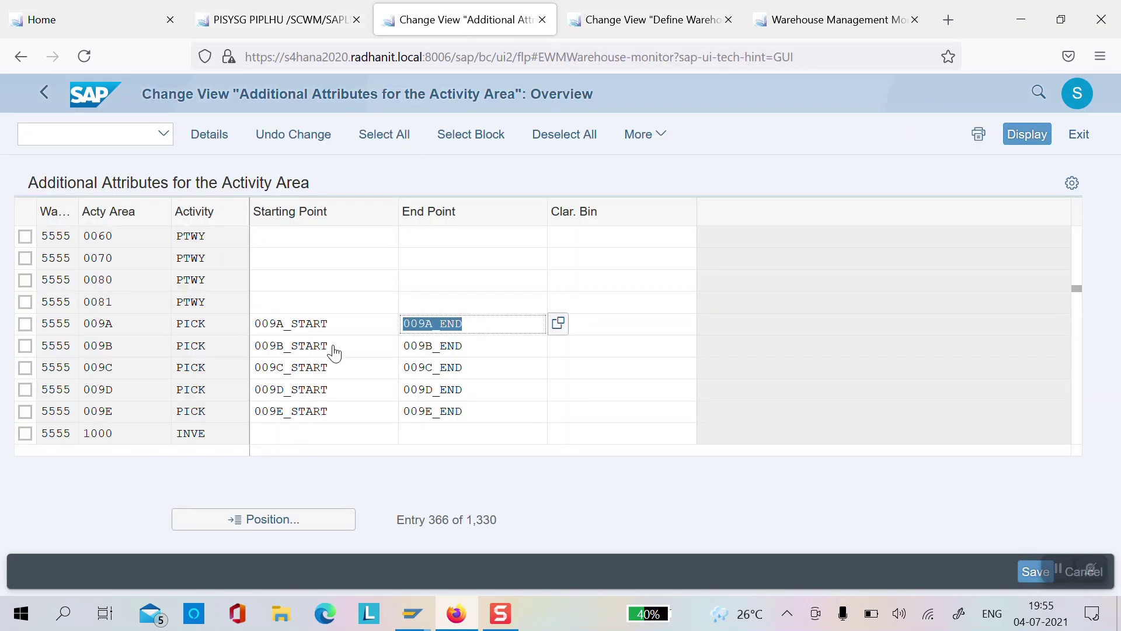
{"action": "left_click", "coordinate": [29, 367]}
{"action": "left_click", "coordinate": [124, 370]}
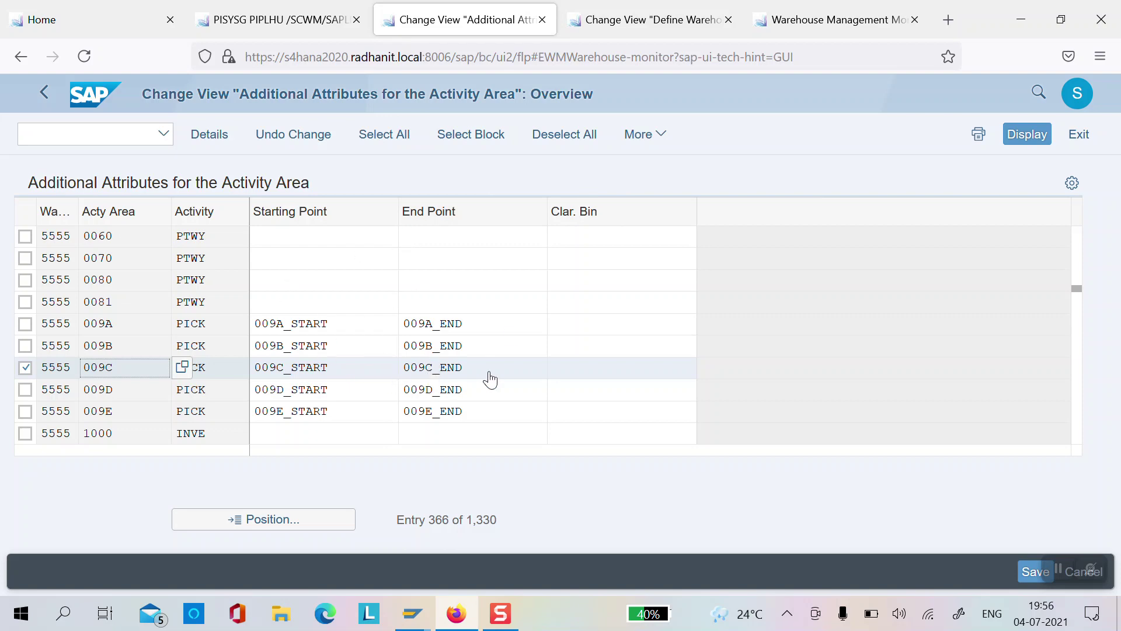
Refresh the delivery order's warehouse tasks in the monitor and check the first task's item and destination resource.
{"action": "left_click", "coordinate": [627, 26]}
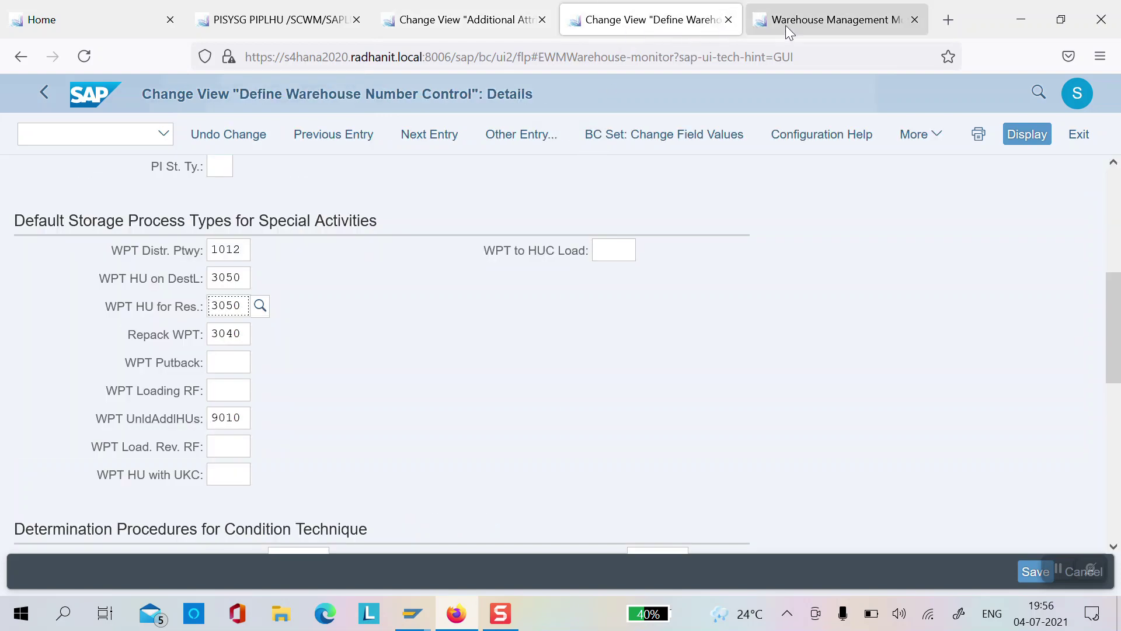
{"action": "left_click", "coordinate": [803, 24]}
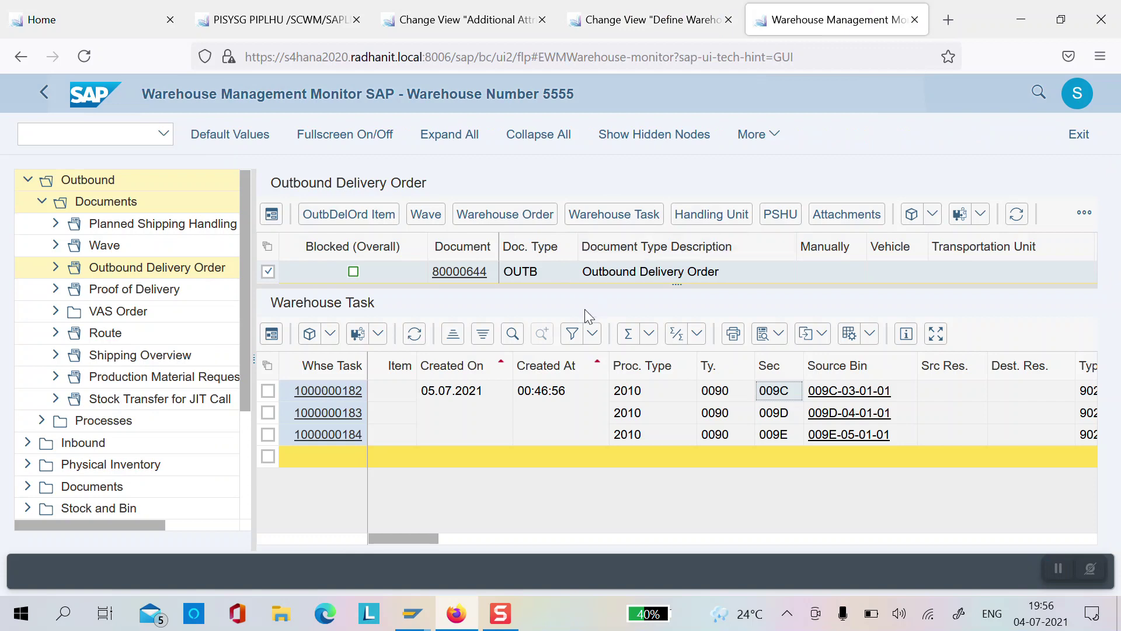
{"action": "left_click", "coordinate": [416, 335]}
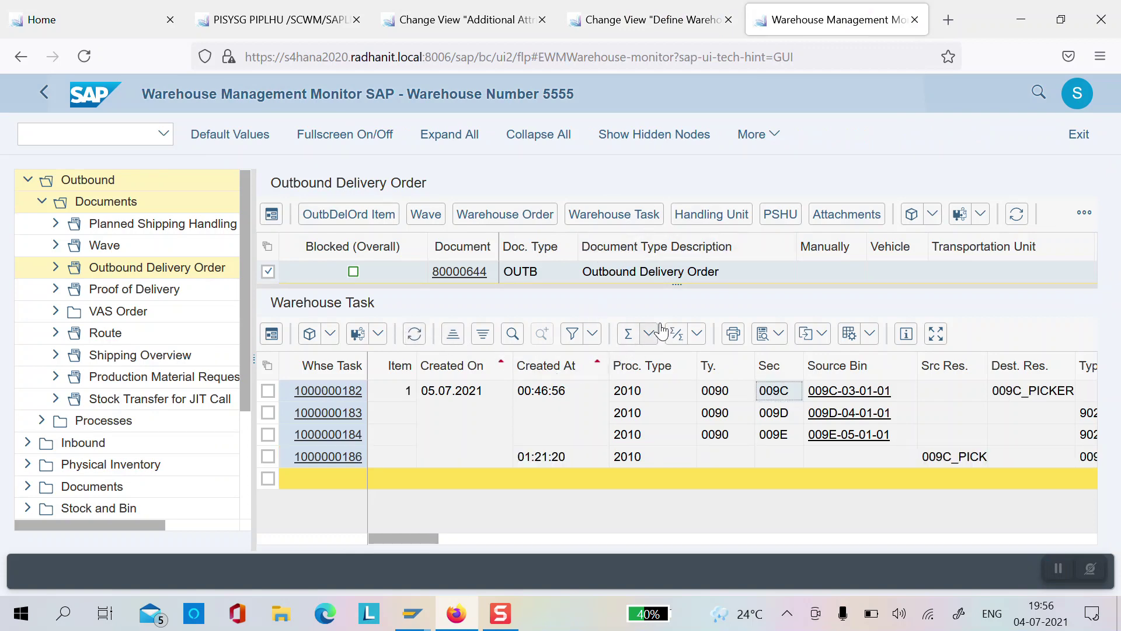
{"action": "left_click", "coordinate": [464, 395]}
{"action": "key", "text": "Right"}
{"action": "key", "text": "Right"}
{"action": "key", "text": "Right"}
{"action": "key", "text": "Right"}
{"action": "key", "text": "Right"}
{"action": "key", "text": "Right"}
{"action": "key", "text": "Right"}
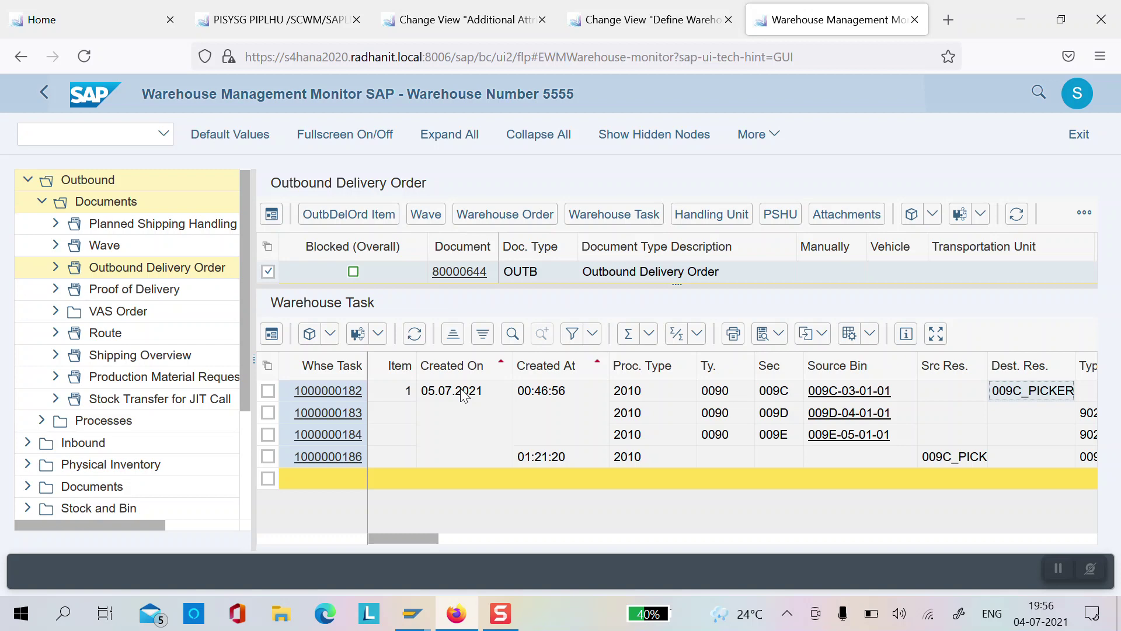
Examine the last warehouse task's row for its source resource, destination section and destination bin.
{"action": "key", "text": "Down"}
{"action": "key", "text": "Down"}
{"action": "key", "text": "Down"}
{"action": "key", "text": "Left"}
{"action": "key", "text": "Left"}
{"action": "key", "text": "Left"}
{"action": "key", "text": "Left"}
{"action": "key", "text": "Left"}
{"action": "key", "text": "Right"}
{"action": "key", "text": "Right"}
{"action": "key", "text": "Right"}
{"action": "key", "text": "Right"}
{"action": "key", "text": "Right"}
{"action": "key", "text": "Right"}
{"action": "key", "text": "Right"}
{"action": "key", "text": "Right"}
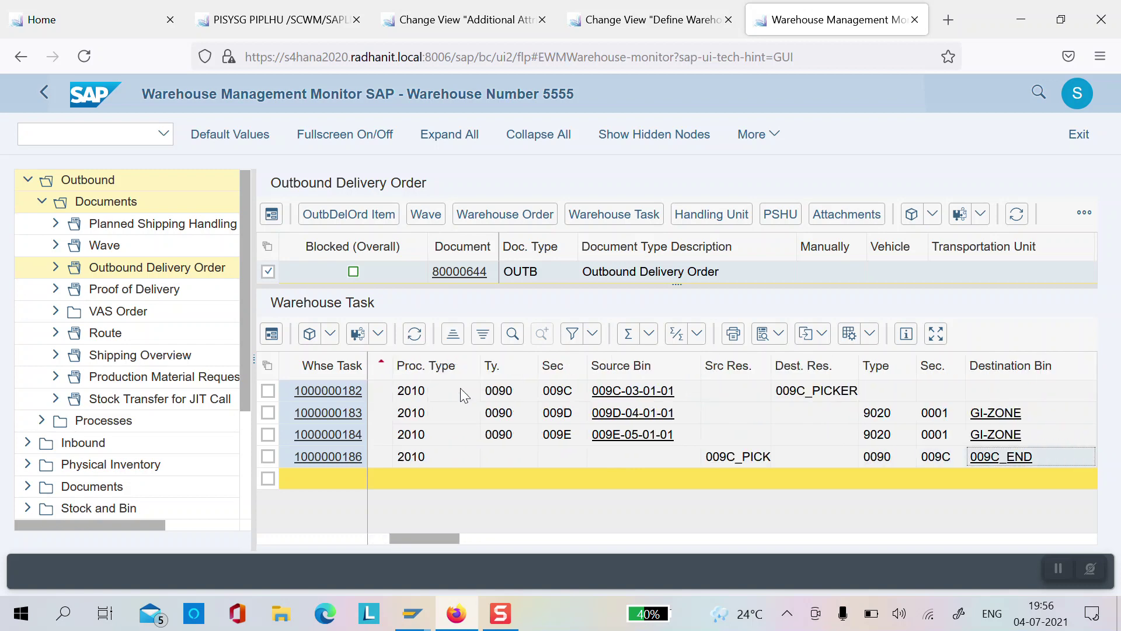
{"action": "key", "text": "Right"}
{"action": "key", "text": "Left"}
{"action": "key", "text": "Left"}
{"action": "key", "text": "Right"}
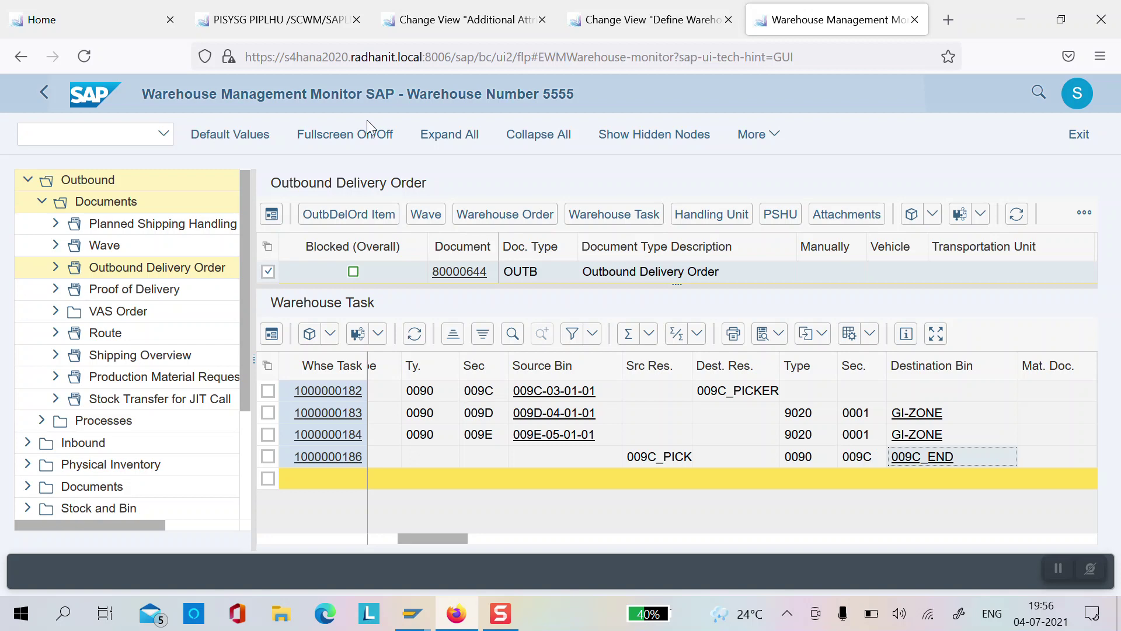
Return to the RF put-down screen and fill the destination bin verification with 009C_END.
{"action": "left_click", "coordinate": [306, 26]}
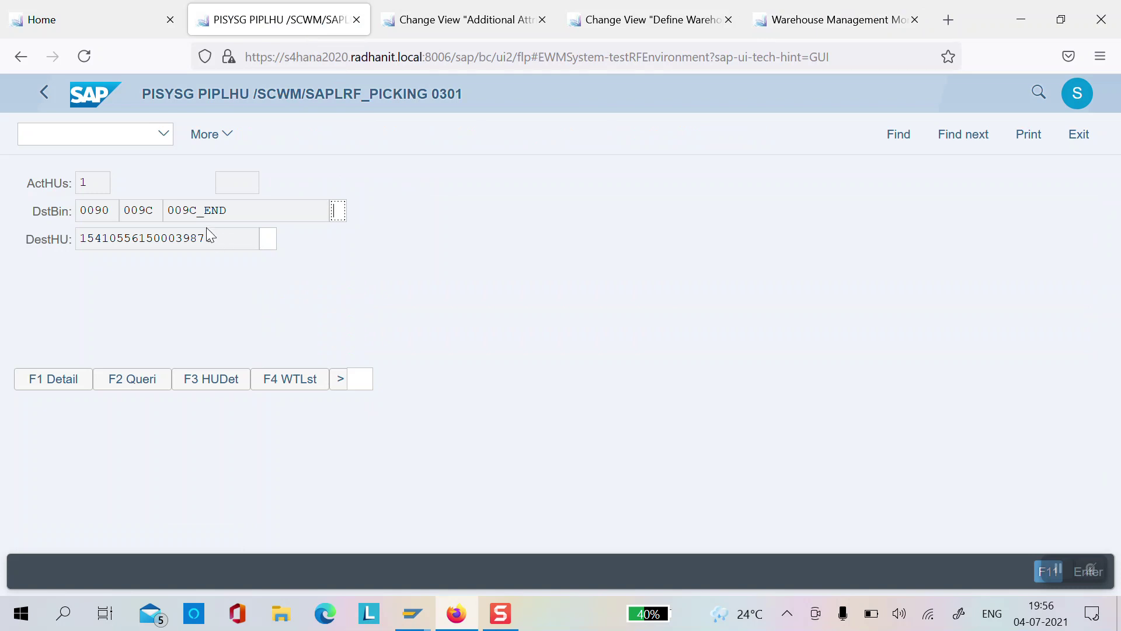
{"action": "left_click", "coordinate": [236, 212]}
{"action": "left_click_drag", "start_coordinate": [175, 215], "coordinate": [229, 215]}
{"action": "key", "text": "Tab"}
{"action": "key", "text": "ctrl+v"}
Compare the last warehouse task's source resource and destination bin in the monitor with the RF put-down.
{"action": "left_click", "coordinate": [807, 22]}
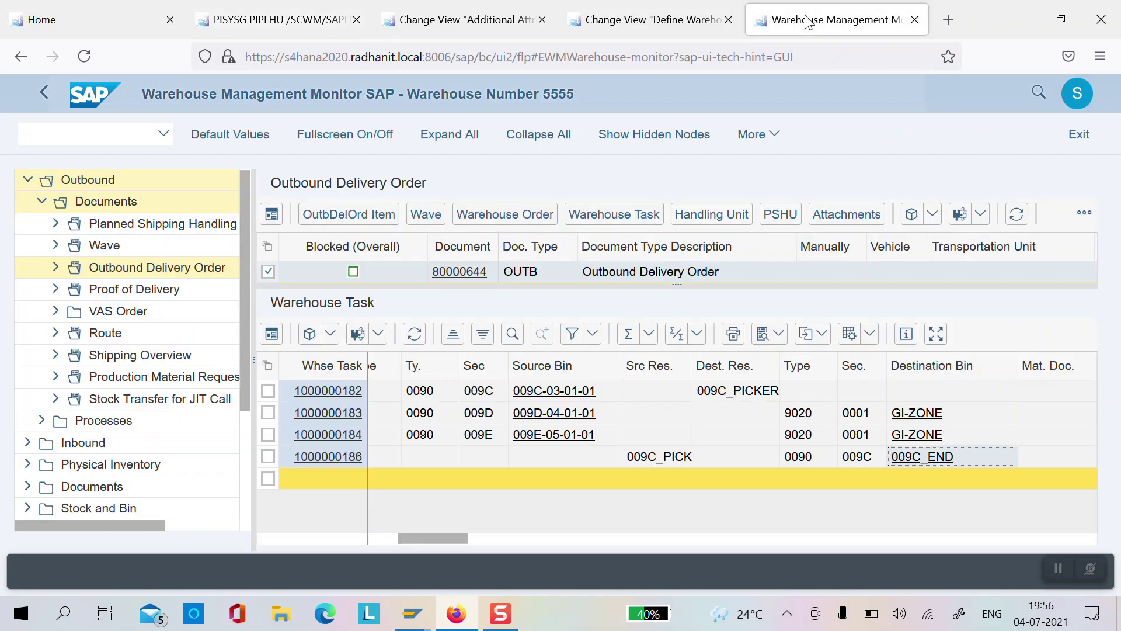
{"action": "left_click", "coordinate": [654, 459]}
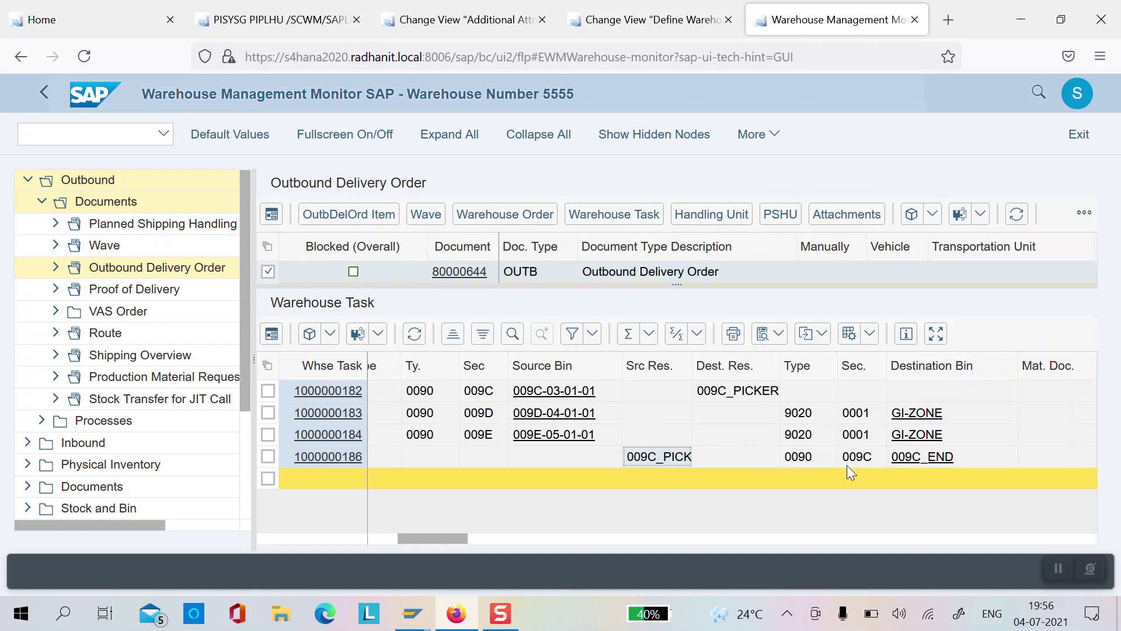
{"action": "left_click", "coordinate": [308, 20]}
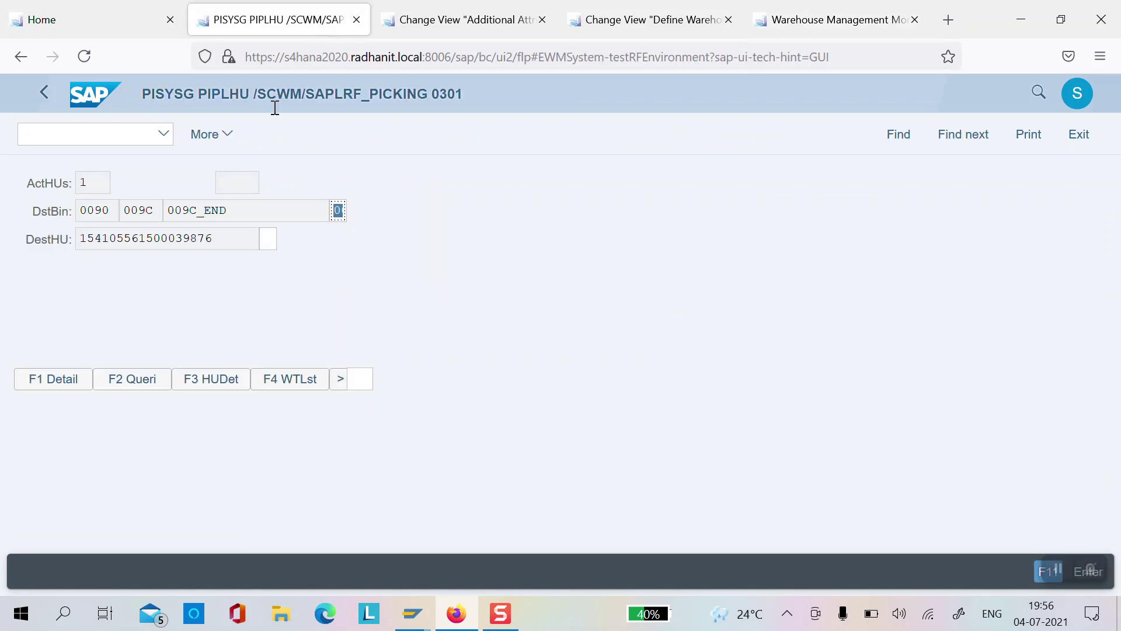
Verify the destination handling unit, confirm the put-down at 009C_END and go back to the warehouse monitor.
{"action": "left_click", "coordinate": [221, 240]}
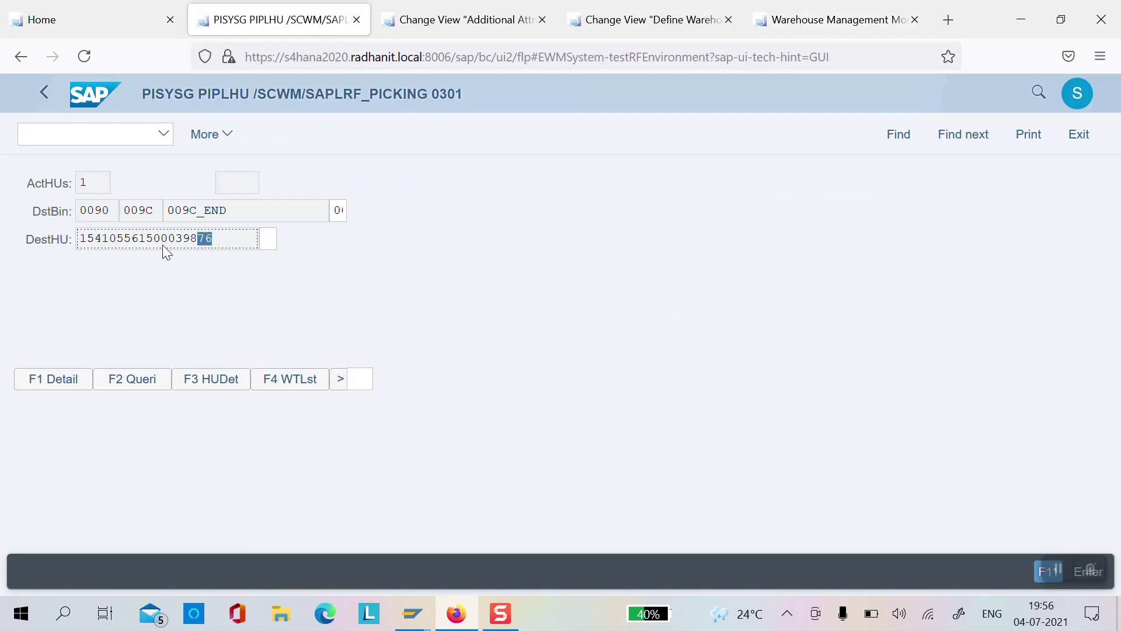
{"action": "key", "text": "Tab"}
{"action": "type", "text": "6"}
{"action": "key", "text": "Return"}
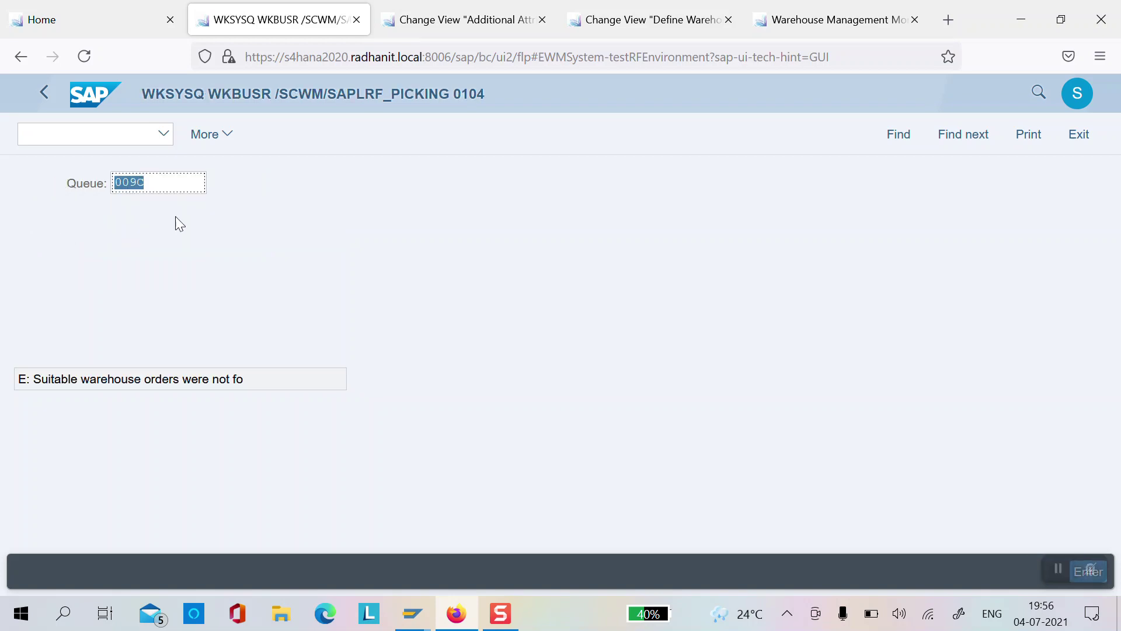
{"action": "left_click", "coordinate": [793, 16]}
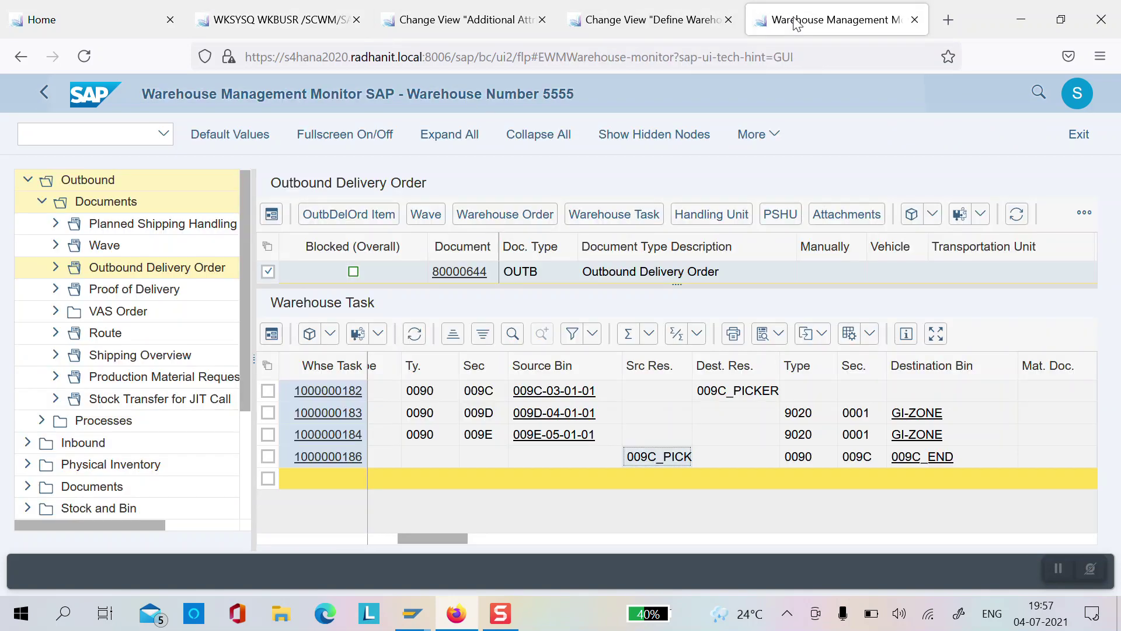
Refresh the warehouse task list and examine the first task's source bin and destination resource.
{"action": "left_click", "coordinate": [418, 338]}
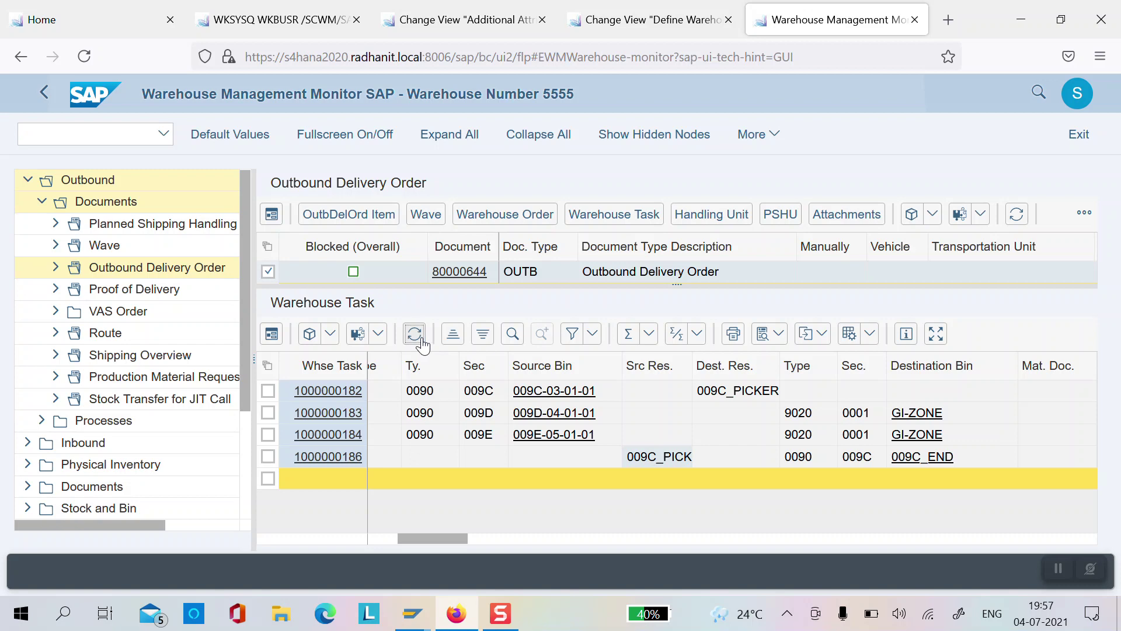
{"action": "left_click", "coordinate": [734, 458]}
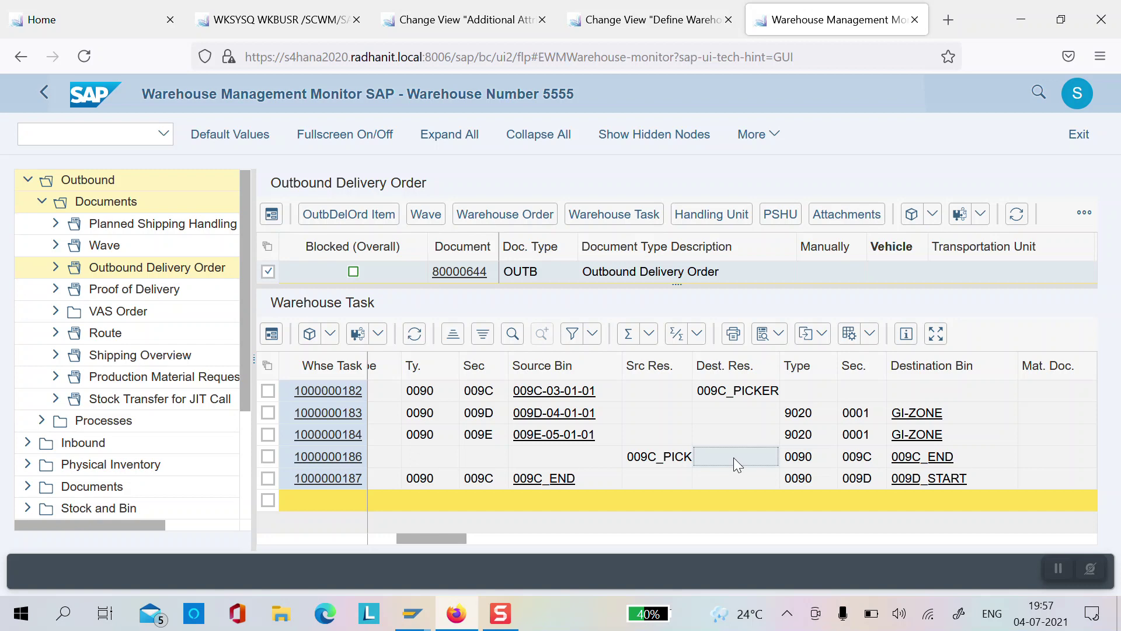
{"action": "key", "text": "Up"}
{"action": "key", "text": "Up"}
{"action": "key", "text": "Up"}
{"action": "key", "text": "Left"}
{"action": "key", "text": "Left"}
{"action": "key", "text": "Left"}
{"action": "key", "text": "Right"}
{"action": "key", "text": "Right"}
{"action": "key", "text": "Right"}
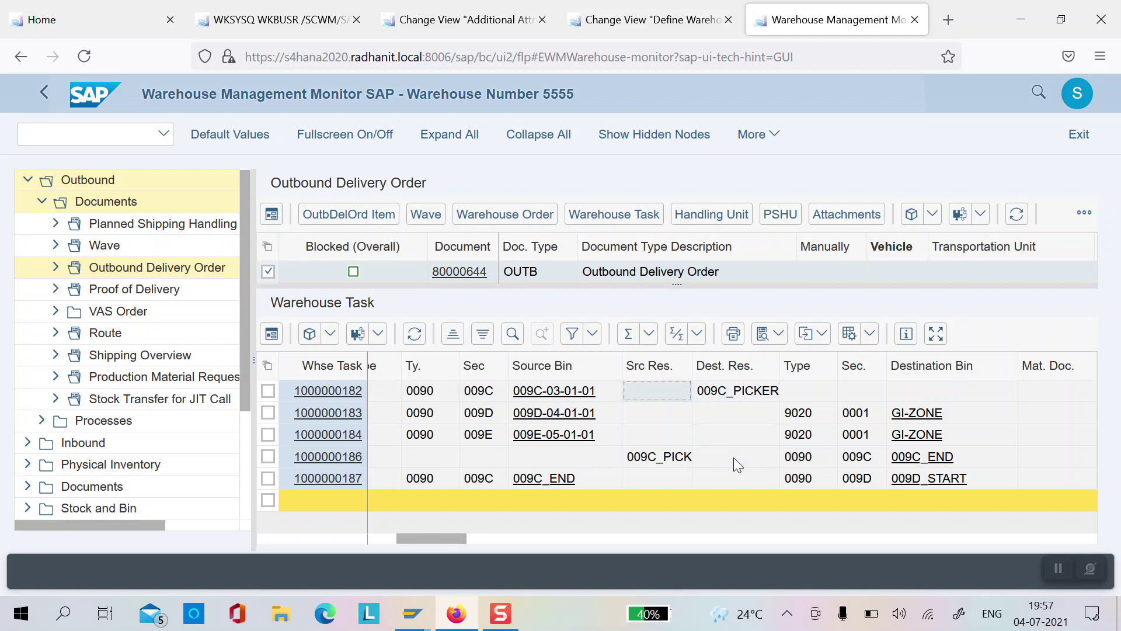
{"action": "key", "text": "Left"}
{"action": "key", "text": "Left"}
{"action": "key", "text": "Right"}
{"action": "key", "text": "Right"}
Widen the source resource column and check the put-down task's source resource and its destination bin 009C_END.
{"action": "key", "text": "Down"}
{"action": "key", "text": "Down"}
{"action": "key", "text": "Down"}
{"action": "key", "text": "Left"}
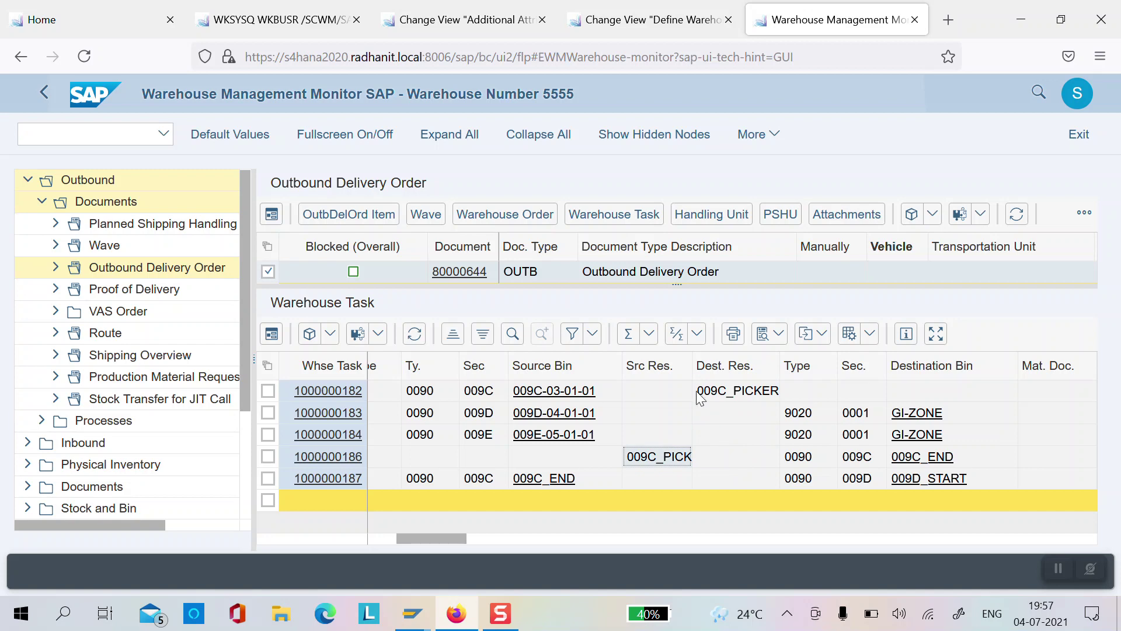
{"action": "left_click_drag", "start_coordinate": [691, 371], "coordinate": [715, 372]}
{"action": "left_click", "coordinate": [752, 450]}
{"action": "key", "text": "Right"}
{"action": "key", "text": "Right"}
{"action": "key", "text": "Right"}
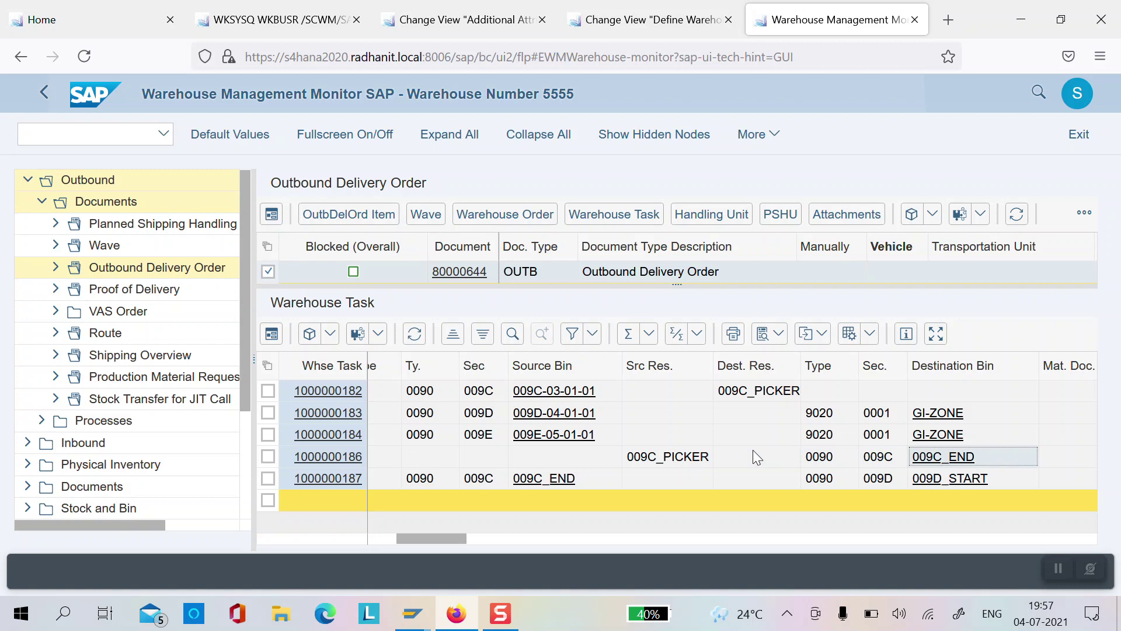
Compare the creation time and process type of the last warehouse task with those of the tasks above it.
{"action": "key", "text": "Down"}
{"action": "key", "text": "Left"}
{"action": "key", "text": "Left"}
{"action": "key", "text": "Left"}
{"action": "key", "text": "Left"}
{"action": "key", "text": "Left"}
{"action": "key", "text": "Left"}
{"action": "key", "text": "Left"}
{"action": "key", "text": "Left"}
{"action": "key", "text": "Left"}
{"action": "key", "text": "Up"}
{"action": "key", "text": "Up"}
{"action": "key", "text": "Up"}
{"action": "key", "text": "Up"}
{"action": "key", "text": "Down"}
{"action": "key", "text": "Down"}
{"action": "key", "text": "Down"}
{"action": "key", "text": "Down"}
Examine the last warehouse task's source section and bin and its destination section and bin.
{"action": "key", "text": "Right"}
{"action": "key", "text": "Right"}
{"action": "key", "text": "Right"}
{"action": "key", "text": "Right"}
{"action": "key", "text": "Right"}
{"action": "key", "text": "Right"}
{"action": "key", "text": "Right"}
{"action": "key", "text": "Right"}
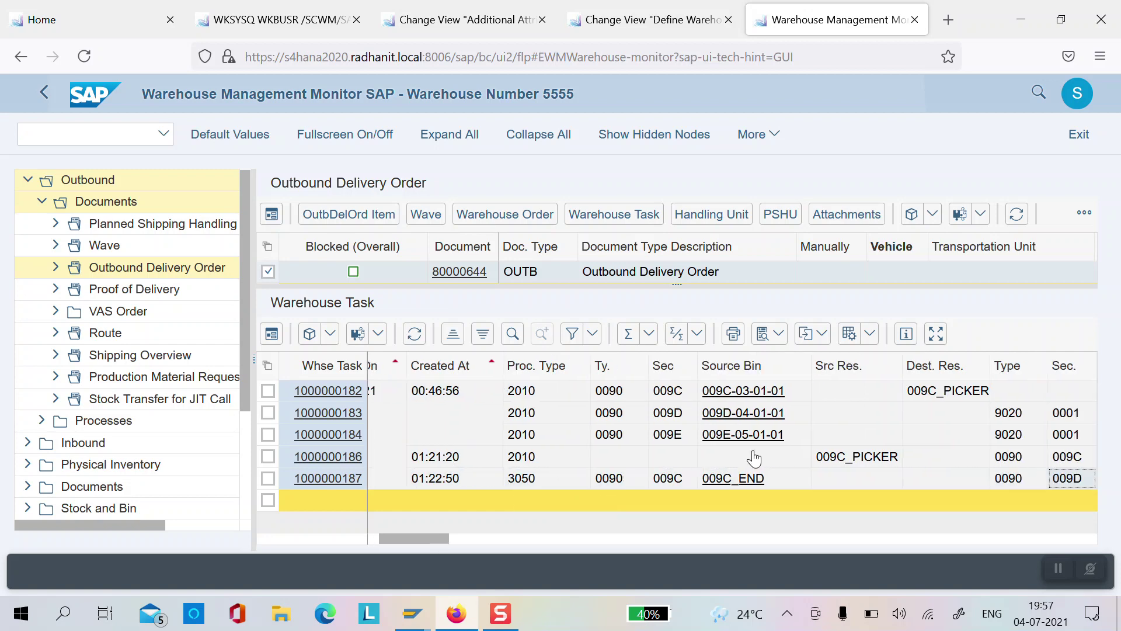
{"action": "key", "text": "Left"}
{"action": "key", "text": "Left"}
{"action": "key", "text": "Left"}
{"action": "key", "text": "Left"}
{"action": "key", "text": "Left"}
{"action": "key", "text": "Left"}
{"action": "key", "text": "Right"}
{"action": "key", "text": "Right"}
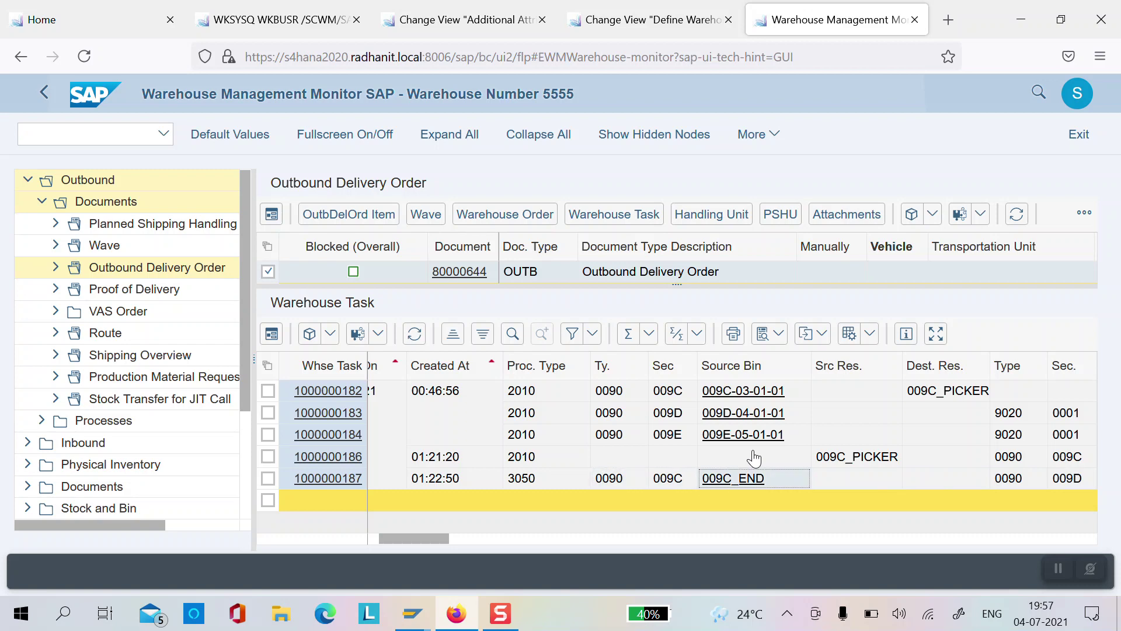
{"action": "key", "text": "Right"}
{"action": "key", "text": "Right"}
{"action": "key", "text": "Right"}
{"action": "key", "text": "Right"}
{"action": "key", "text": "Right"}
{"action": "key", "text": "Right"}
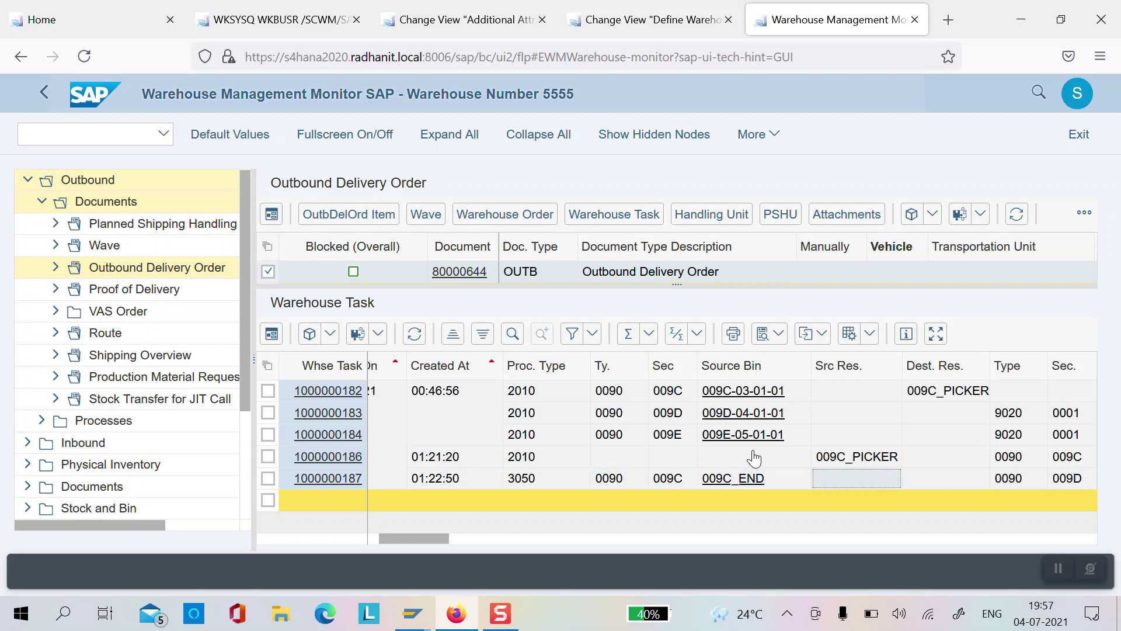
{"action": "key", "text": "Left"}
{"action": "key", "text": "Left"}
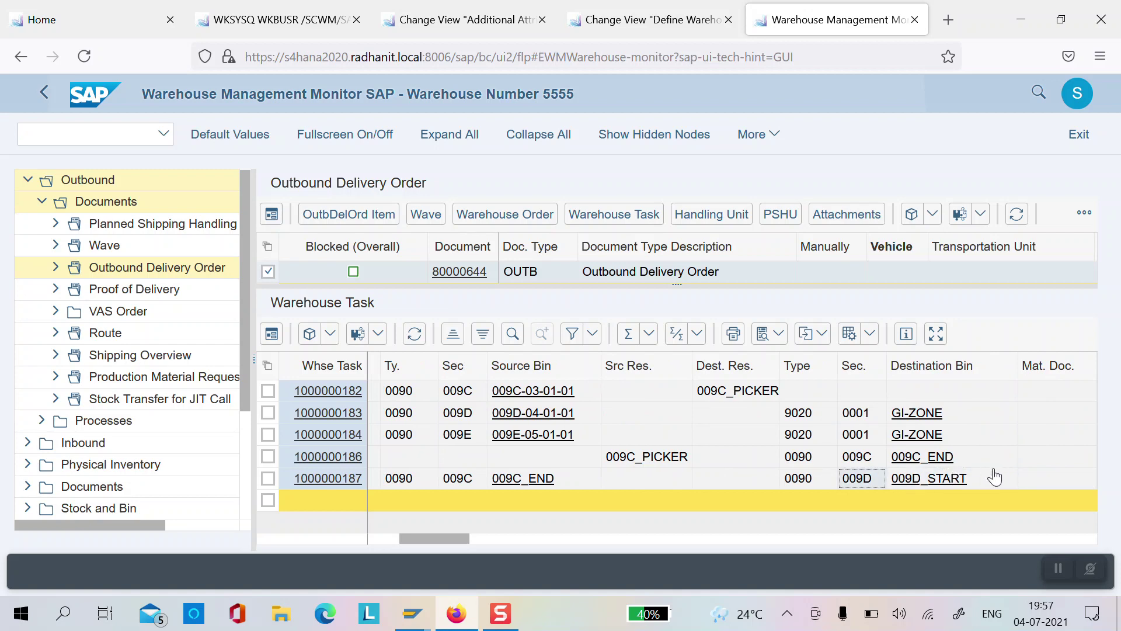
{"action": "key", "text": "Right"}
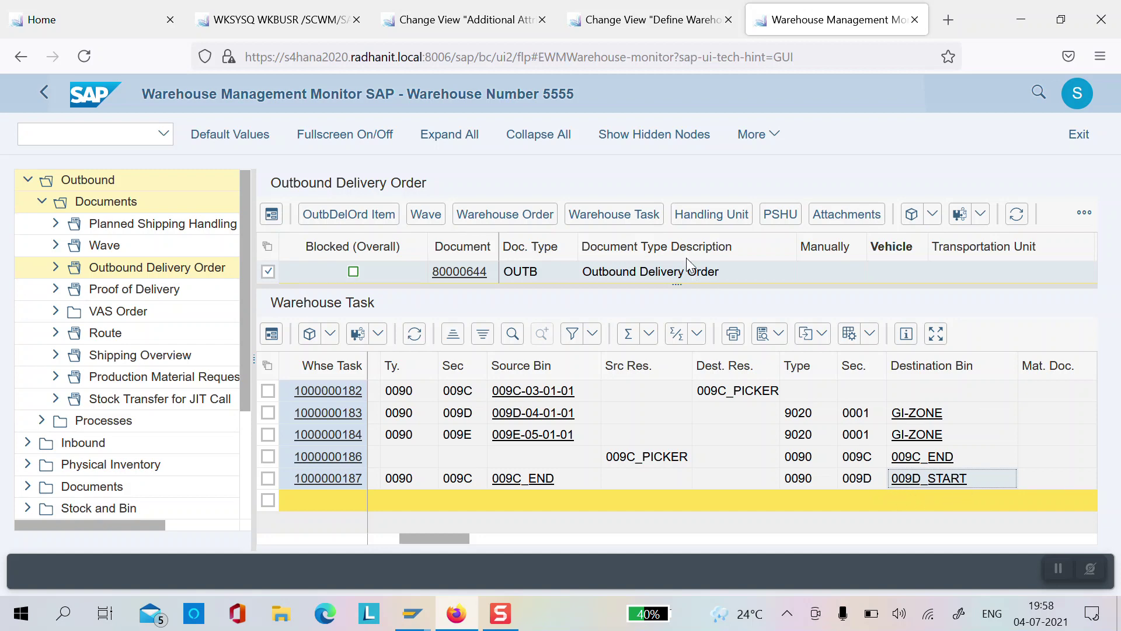
Mark activity area 009D in the additional attributes view to check its starting point, and go back to the warehouse monitor.
{"action": "left_click", "coordinate": [499, 23]}
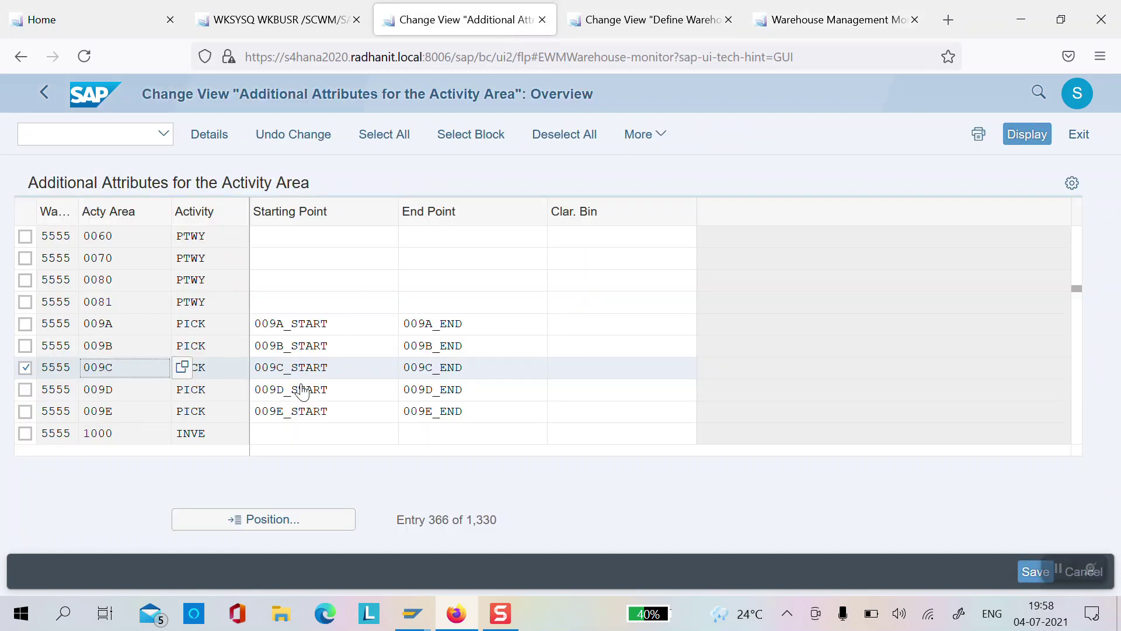
{"action": "left_click", "coordinate": [24, 390]}
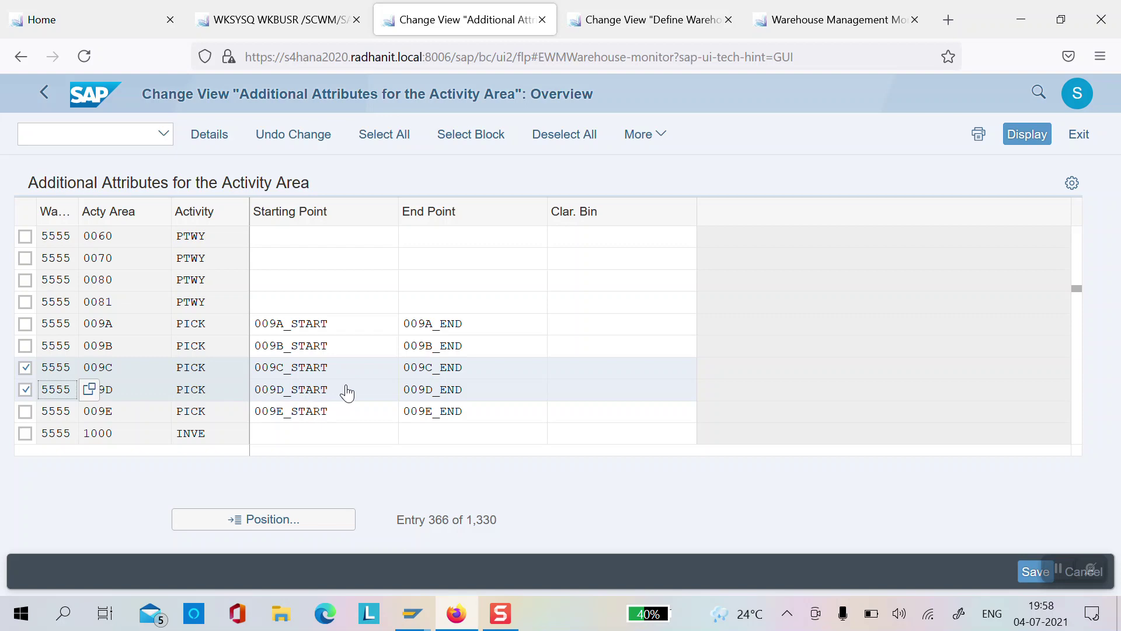
{"action": "left_click", "coordinate": [789, 34]}
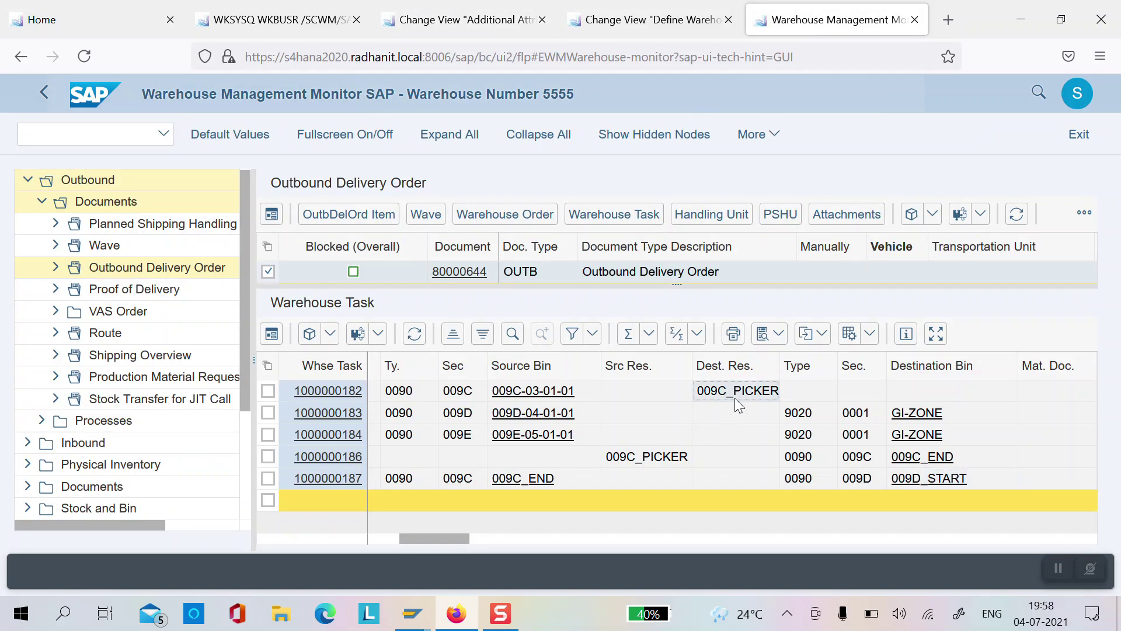
Review the first warehouse task from its source bin to its destination resource.
{"action": "key", "text": "Down"}
{"action": "key", "text": "Down"}
{"action": "key", "text": "Down"}
{"action": "key", "text": "Down"}
{"action": "key", "text": "Down"}
{"action": "key", "text": "Up"}
{"action": "key", "text": "Up"}
{"action": "key", "text": "Up"}
{"action": "key", "text": "Up"}
{"action": "key", "text": "Up"}
{"action": "key", "text": "Right"}
{"action": "key", "text": "Left"}
{"action": "key", "text": "Left"}
{"action": "key", "text": "Left"}
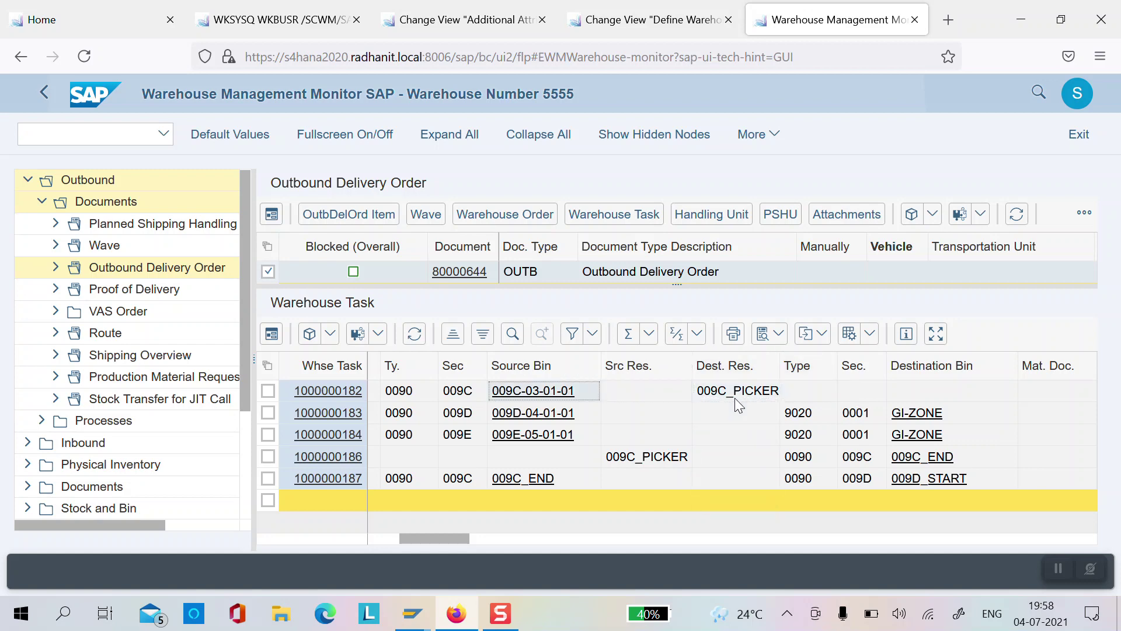
{"action": "key", "text": "Left"}
{"action": "key", "text": "Right"}
{"action": "key", "text": "Right"}
{"action": "key", "text": "Right"}
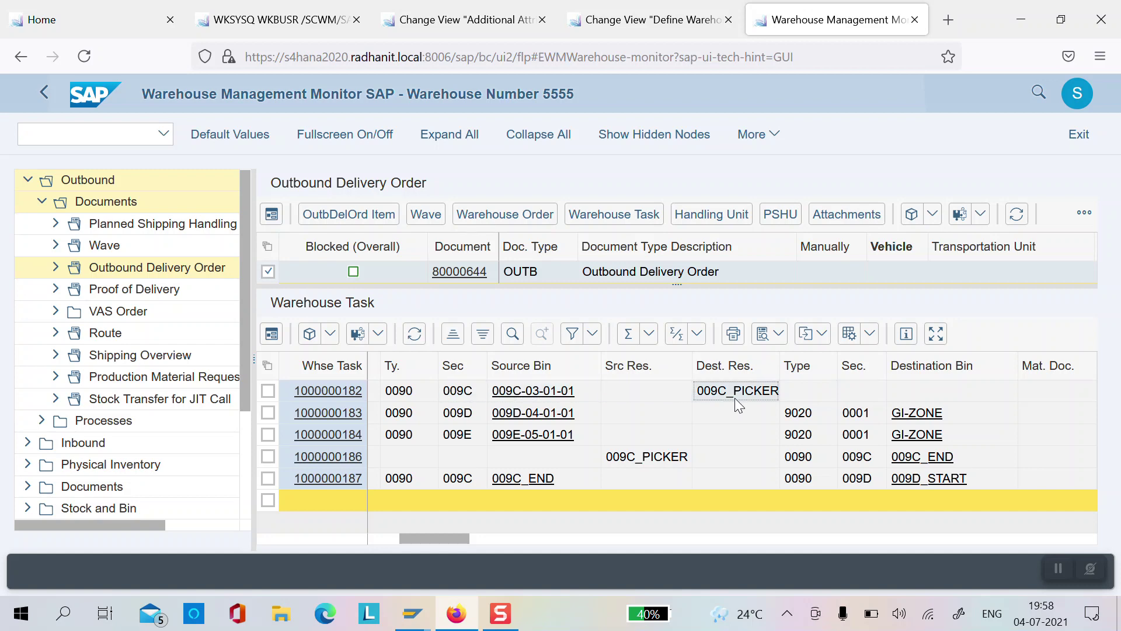
Follow the put-down task from source resource 009C_PICKER to its destination bin.
{"action": "key", "text": "Down"}
{"action": "key", "text": "Down"}
{"action": "key", "text": "Down"}
{"action": "key", "text": "Left"}
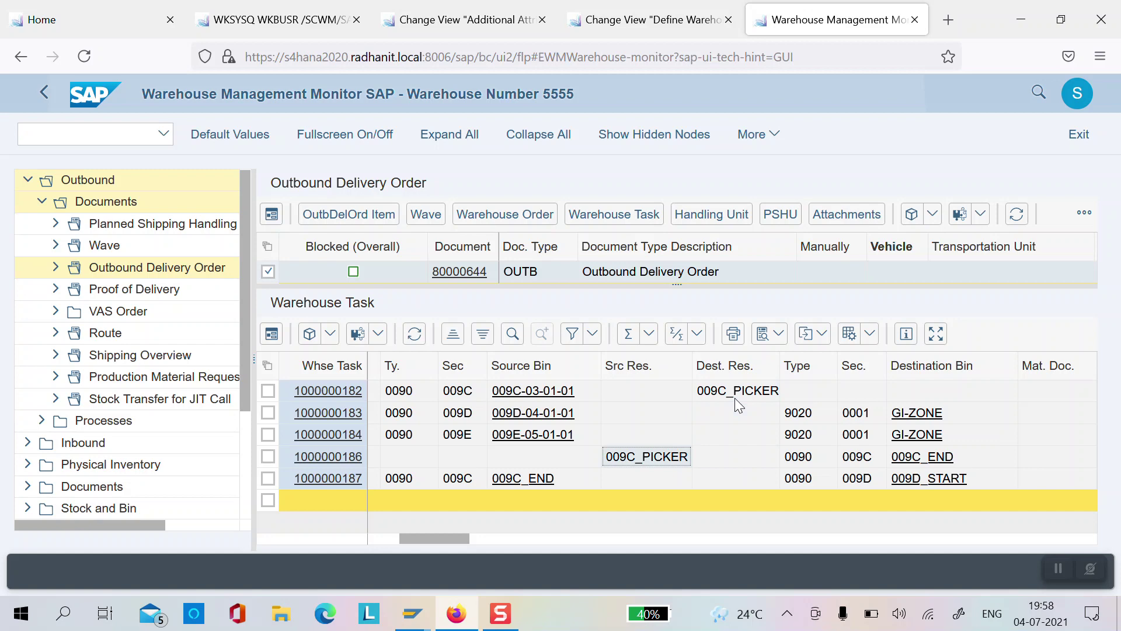
{"action": "key", "text": "Right"}
{"action": "key", "text": "Right"}
{"action": "key", "text": "Right"}
{"action": "key", "text": "Right"}
Follow the last warehouse task from source bin 009C_END to its destination bin.
{"action": "key", "text": "Down"}
{"action": "key", "text": "Left"}
{"action": "key", "text": "Left"}
{"action": "key", "text": "Left"}
{"action": "key", "text": "Left"}
{"action": "key", "text": "Left"}
{"action": "key", "text": "Left"}
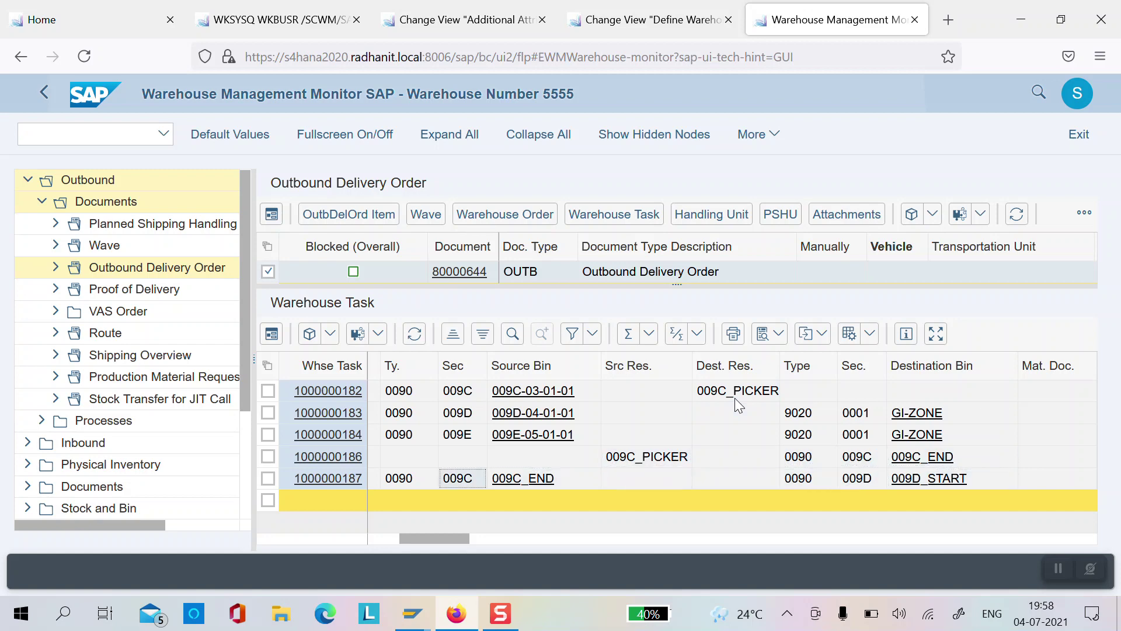
{"action": "key", "text": "Right"}
{"action": "key", "text": "Right"}
{"action": "key", "text": "Right"}
{"action": "key", "text": "Right"}
{"action": "key", "text": "Right"}
{"action": "key", "text": "Right"}
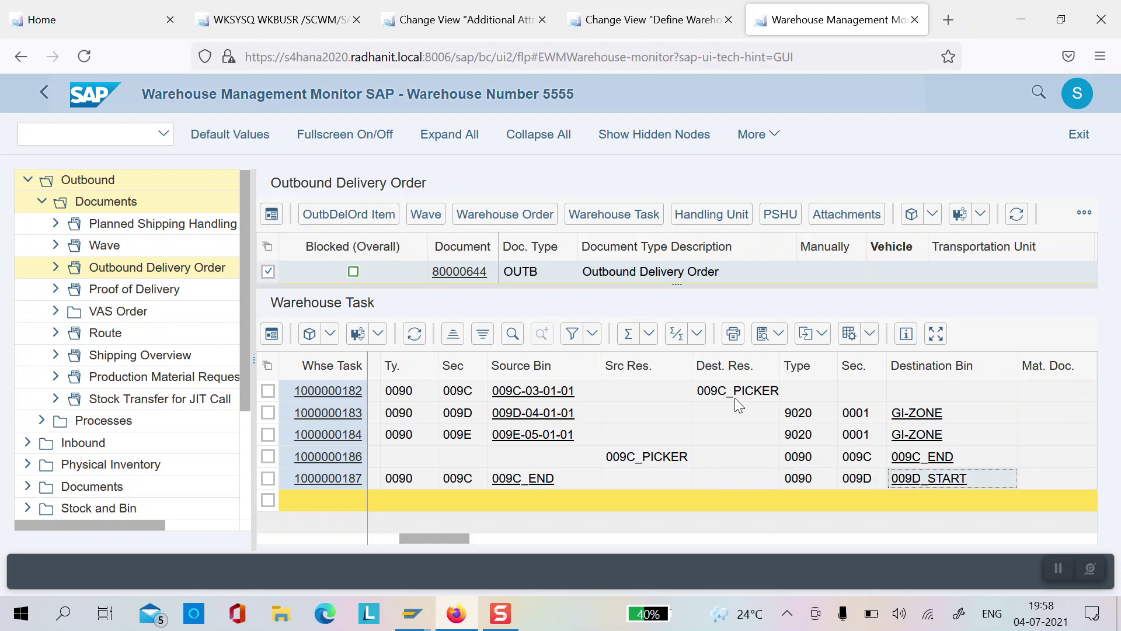
Display the delivery's warehouse orders and check the status of the 009C and 009D orders.
{"action": "left_click", "coordinate": [518, 216]}
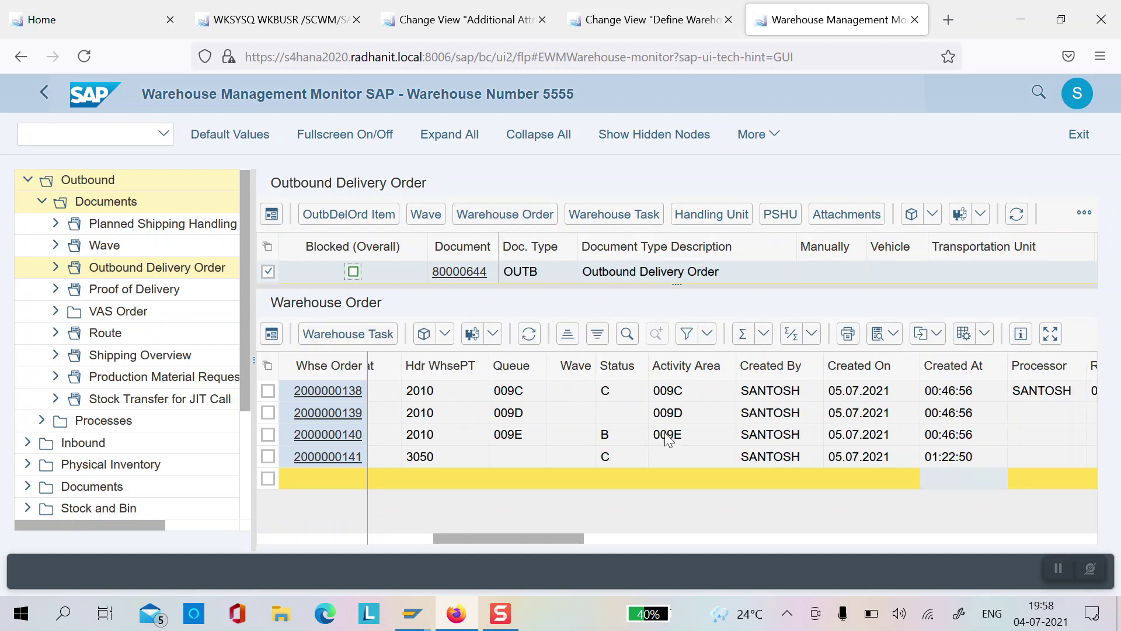
{"action": "left_click", "coordinate": [606, 392]}
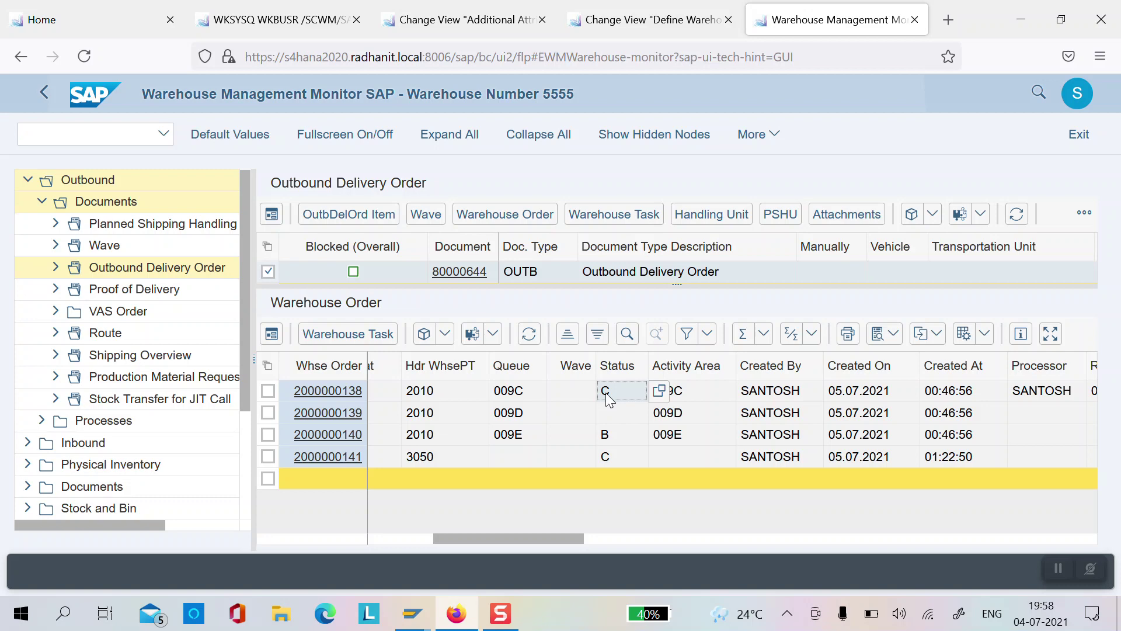
{"action": "key", "text": "Down"}
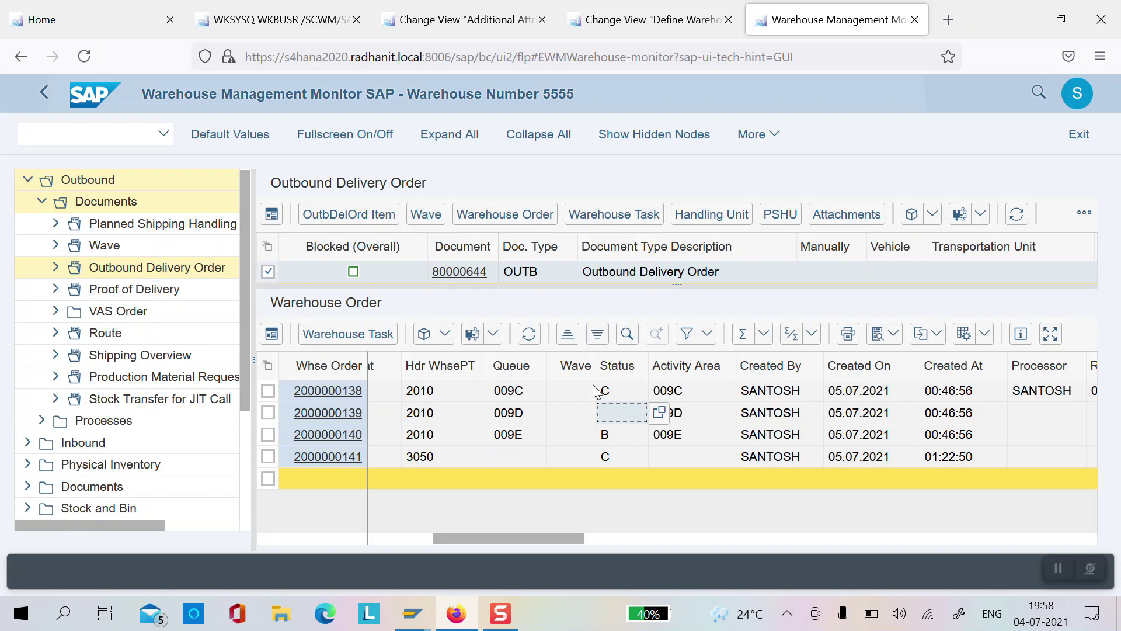
Display the delivery's warehouse tasks again and examine the 009D picking task's row back to its first columns.
{"action": "left_click", "coordinate": [620, 221]}
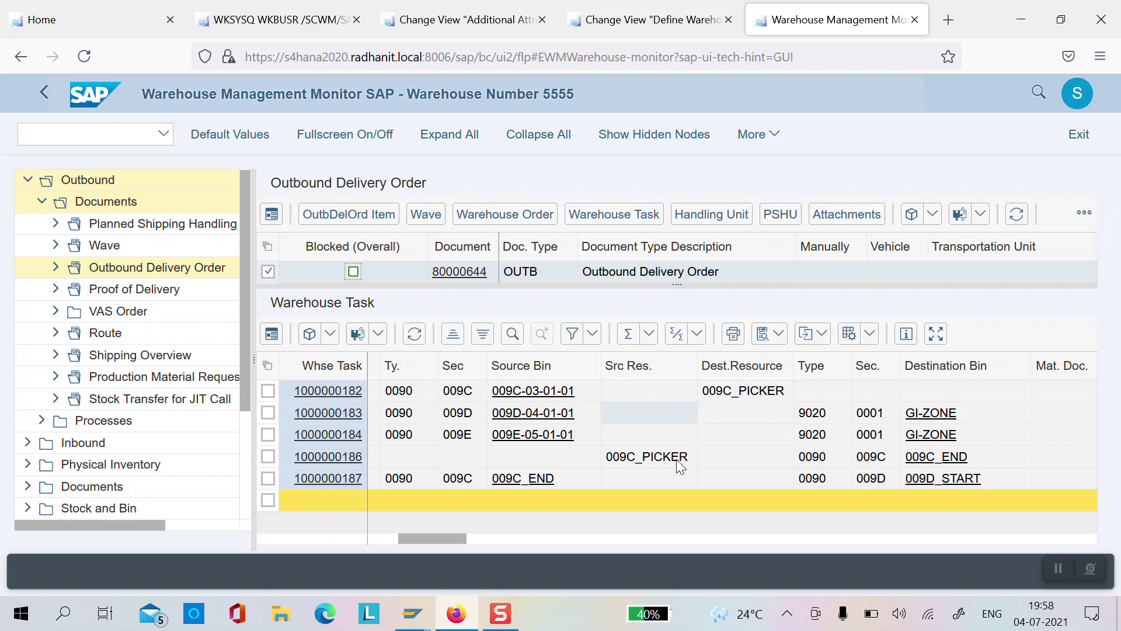
{"action": "left_click", "coordinate": [679, 392]}
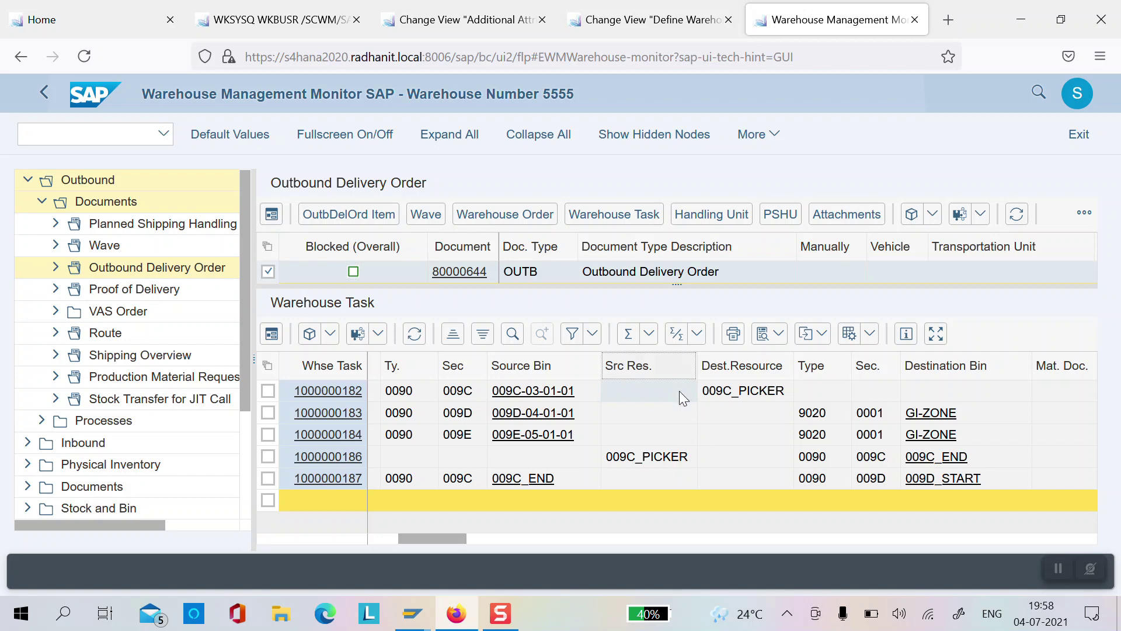
{"action": "key", "text": "Down"}
{"action": "key", "text": "Left"}
{"action": "key", "text": "Left"}
{"action": "key", "text": "Left"}
{"action": "key", "text": "Left"}
{"action": "key", "text": "Left"}
{"action": "key", "text": "Left"}
{"action": "key", "text": "Left"}
{"action": "key", "text": "Left"}
{"action": "key", "text": "Left"}
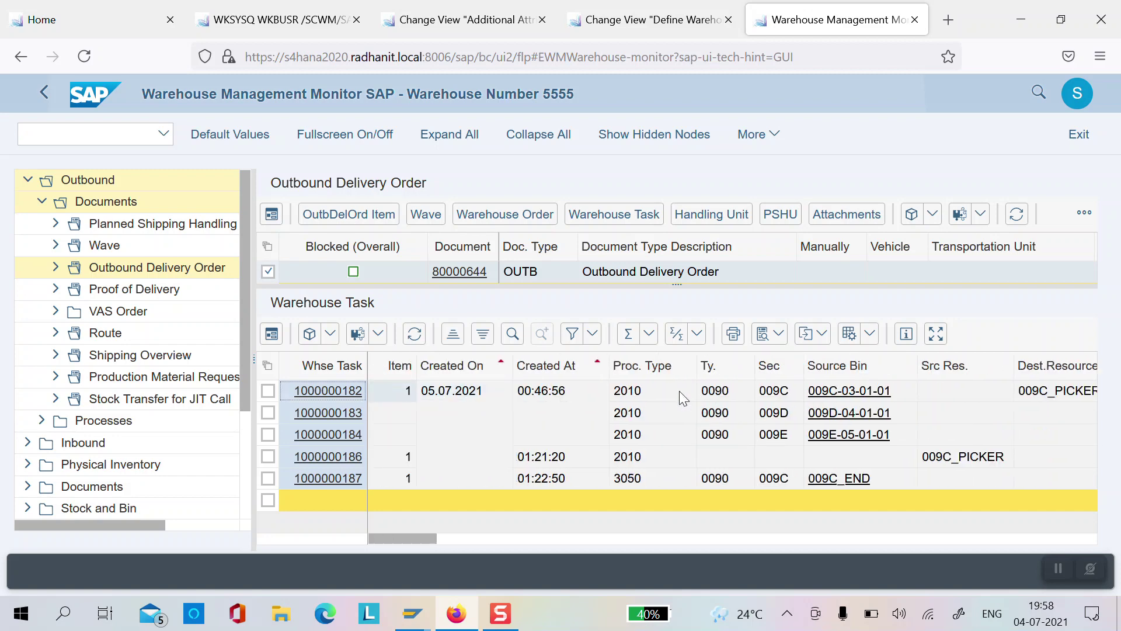
{"action": "key", "text": "Right"}
{"action": "key", "text": "Right"}
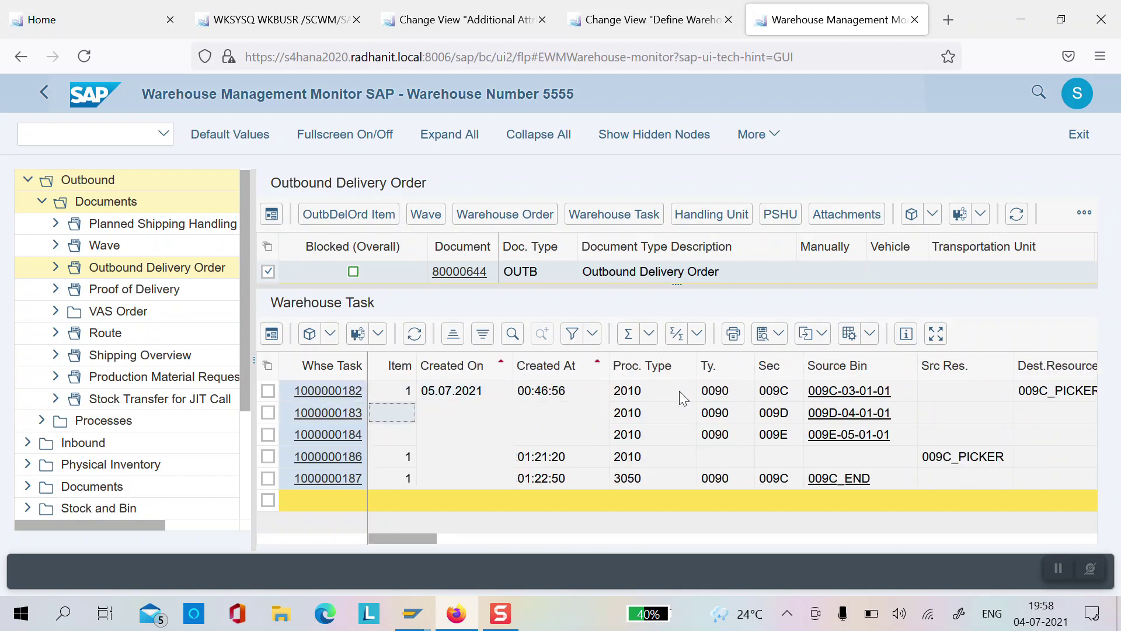
Compare the destination data of the first picking task with that of the 009D picking task.
{"action": "key", "text": "Up"}
{"action": "key", "text": "Right"}
{"action": "key", "text": "Right"}
{"action": "key", "text": "Right"}
{"action": "key", "text": "Right"}
{"action": "key", "text": "Right"}
{"action": "key", "text": "Right"}
{"action": "key", "text": "Right"}
{"action": "key", "text": "Right"}
{"action": "key", "text": "Right"}
{"action": "key", "text": "Right"}
{"action": "key", "text": "Right"}
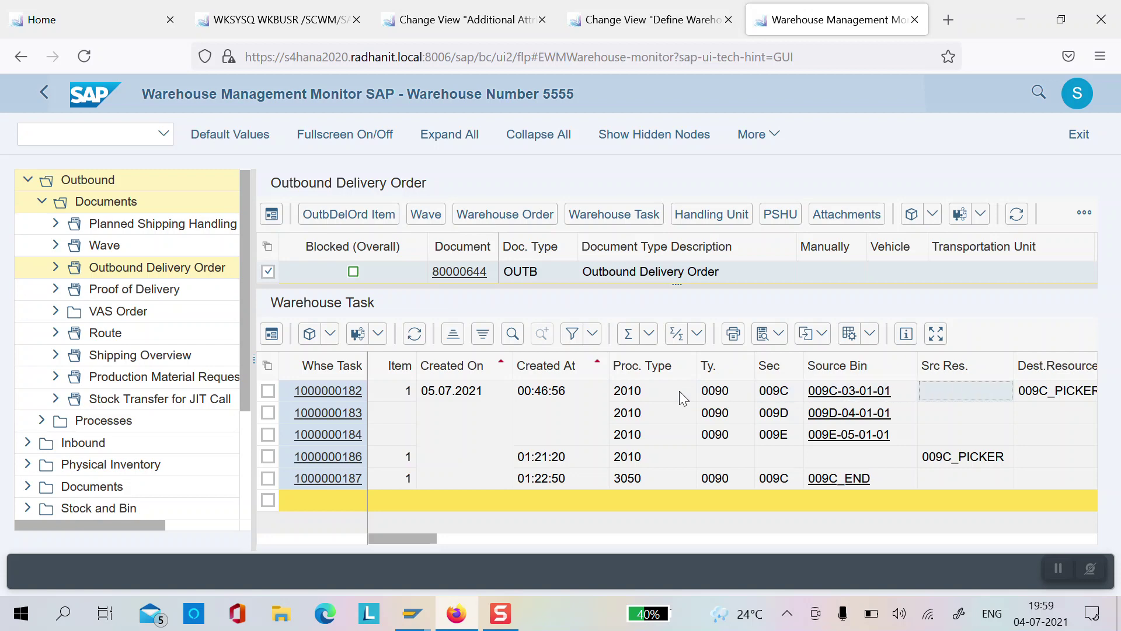
{"action": "key", "text": "Down"}
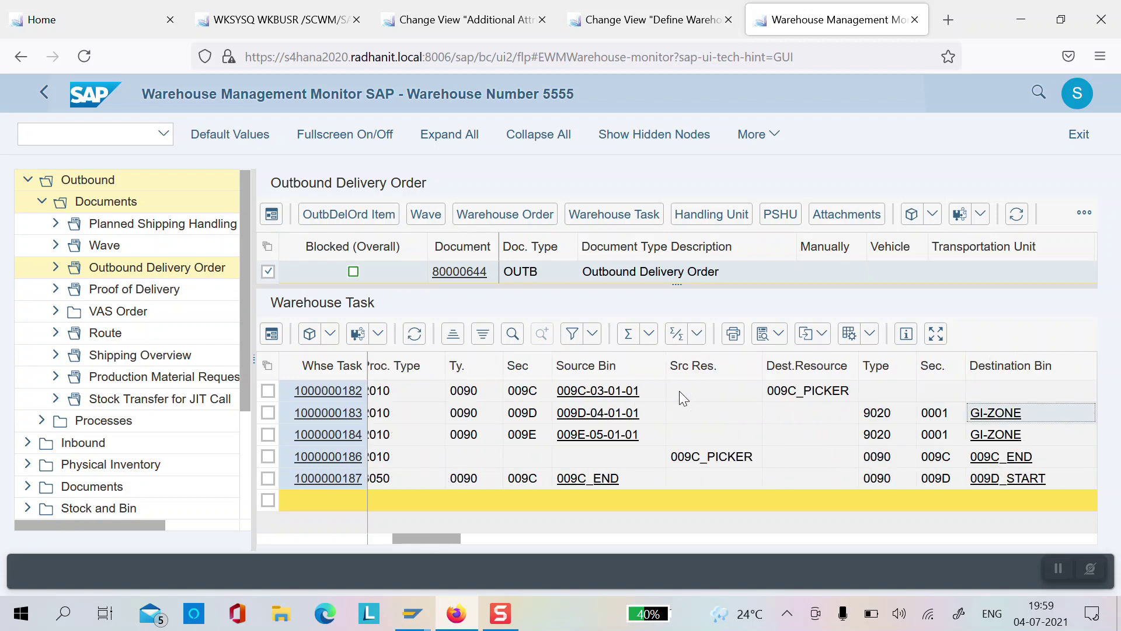
{"action": "key", "text": "Up"}
{"action": "key", "text": "Left"}
{"action": "key", "text": "Left"}
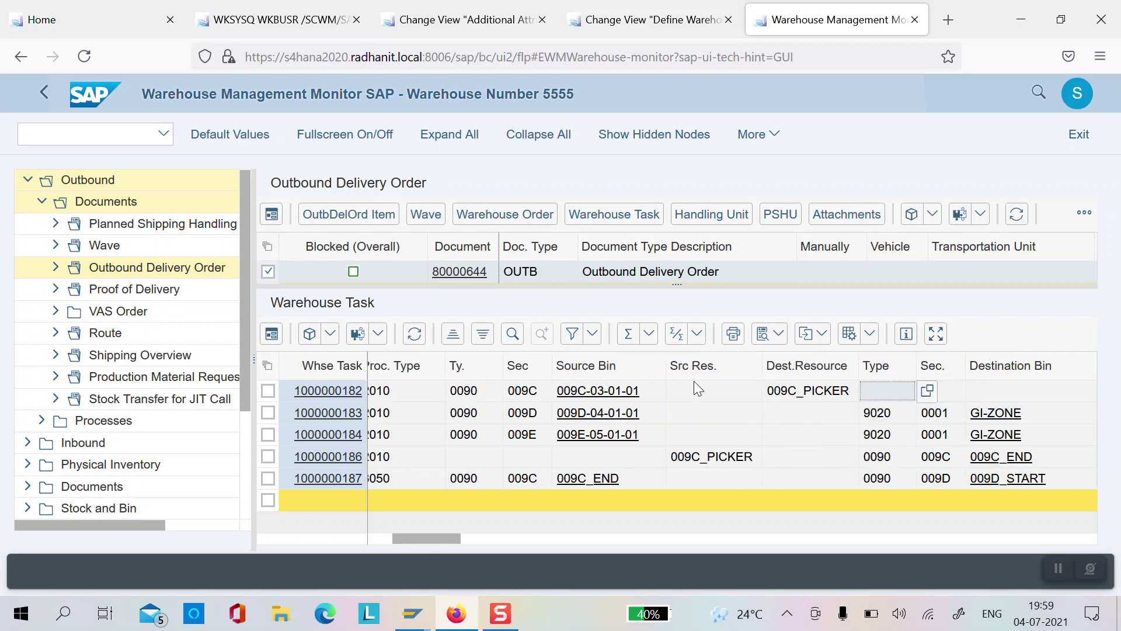
Check the 009D picking task's destination resource, storage type, section and bin.
{"action": "left_click", "coordinate": [892, 419]}
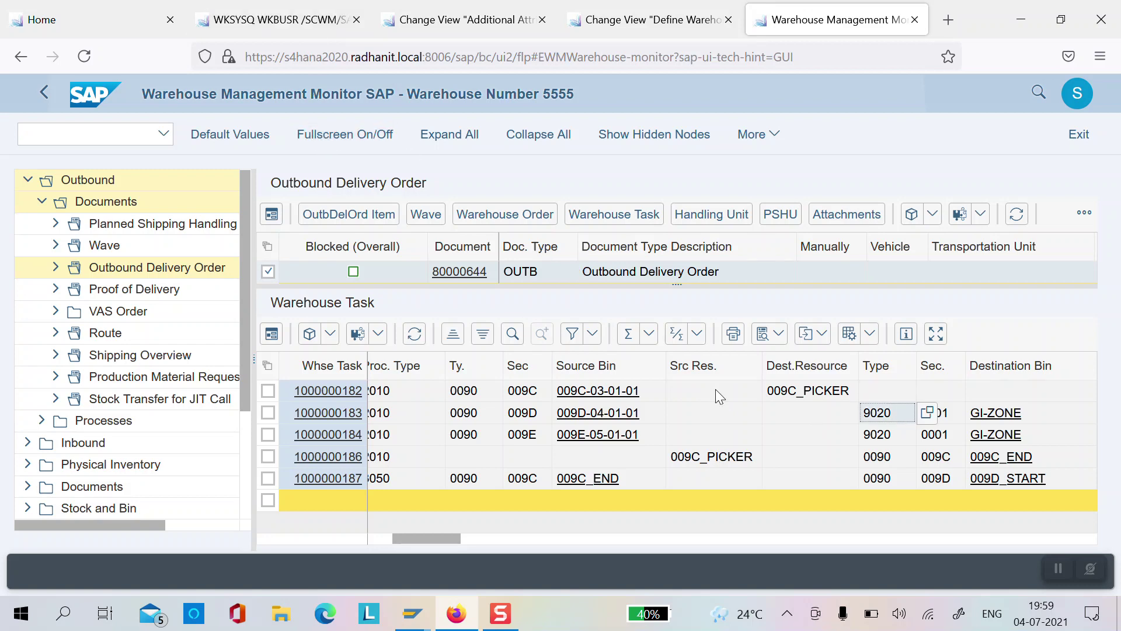
{"action": "left_click", "coordinate": [833, 424]}
{"action": "key", "text": "Up"}
{"action": "key", "text": "Up"}
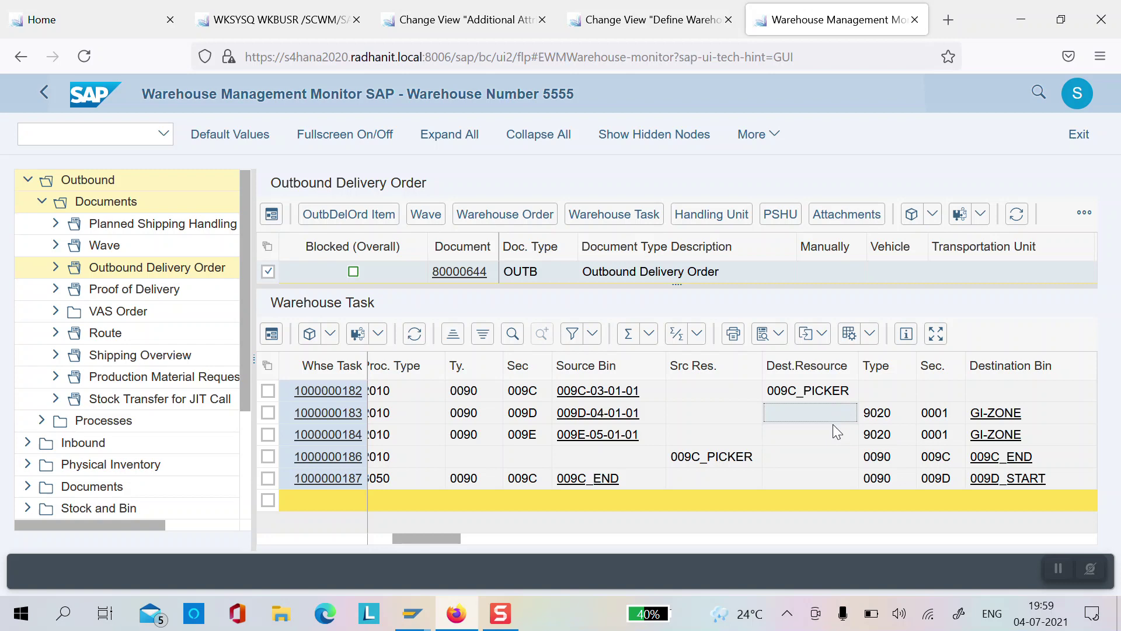
{"action": "key", "text": "Right"}
{"action": "key", "text": "Down"}
{"action": "key", "text": "Right"}
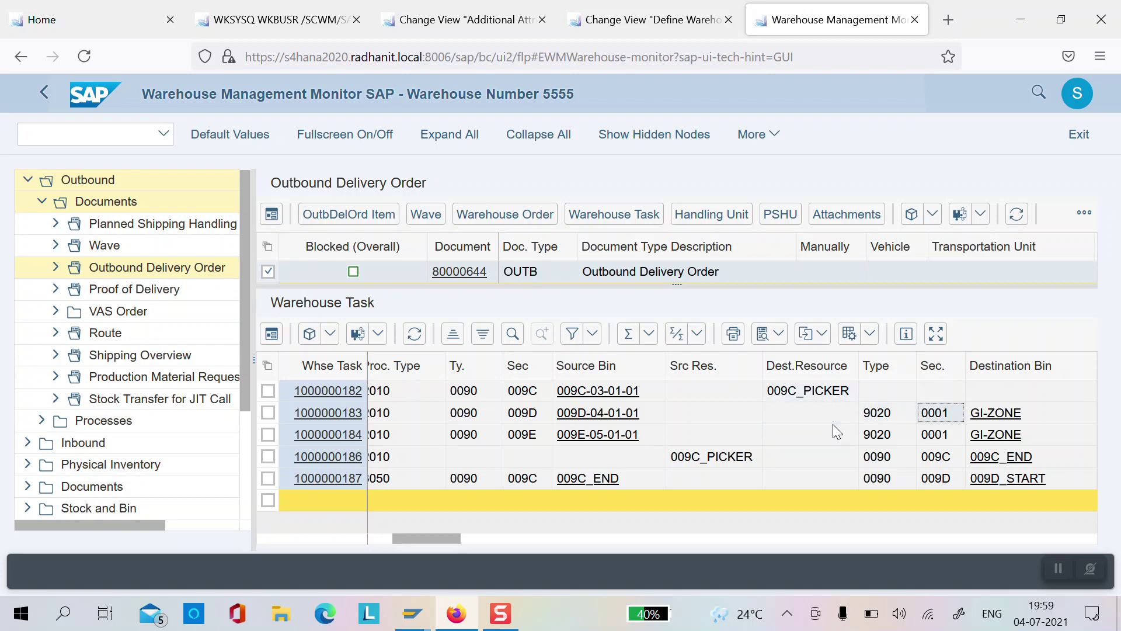
{"action": "key", "text": "Right"}
{"action": "key", "text": "Left"}
{"action": "key", "text": "Left"}
{"action": "key", "text": "Left"}
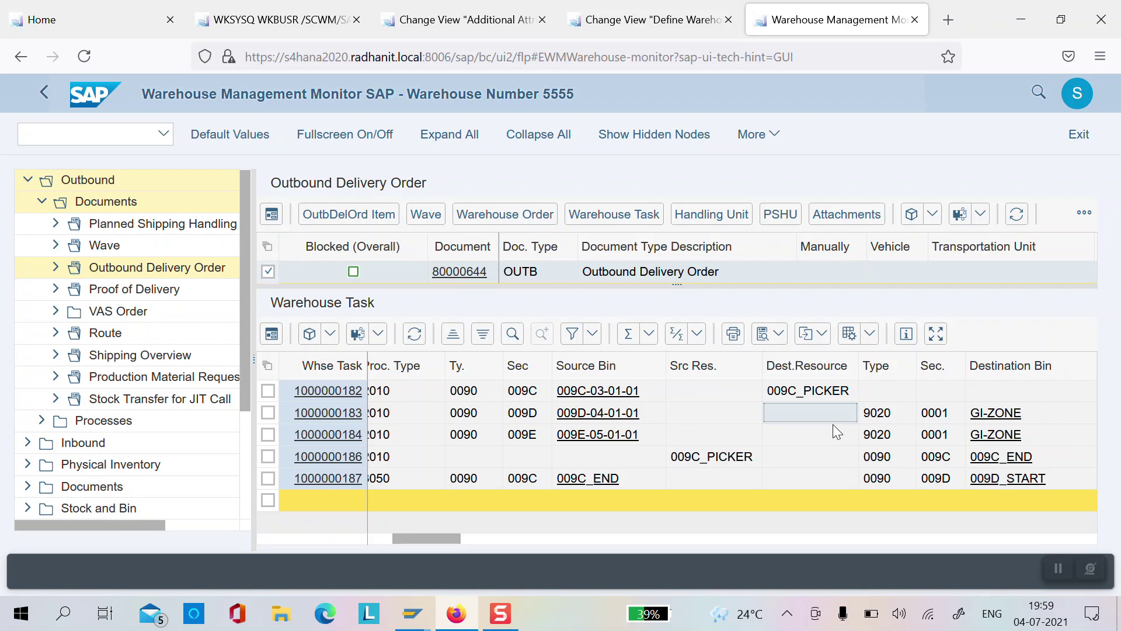
Check the source bin of the follow-on move task that ends at 009D_START.
{"action": "key", "text": "Up"}
{"action": "key", "text": "Down"}
{"action": "key", "text": "Down"}
{"action": "key", "text": "Down"}
{"action": "key", "text": "Down"}
{"action": "key", "text": "Left"}
{"action": "key", "text": "Left"}
{"action": "key", "text": "Left"}
{"action": "key", "text": "Right"}
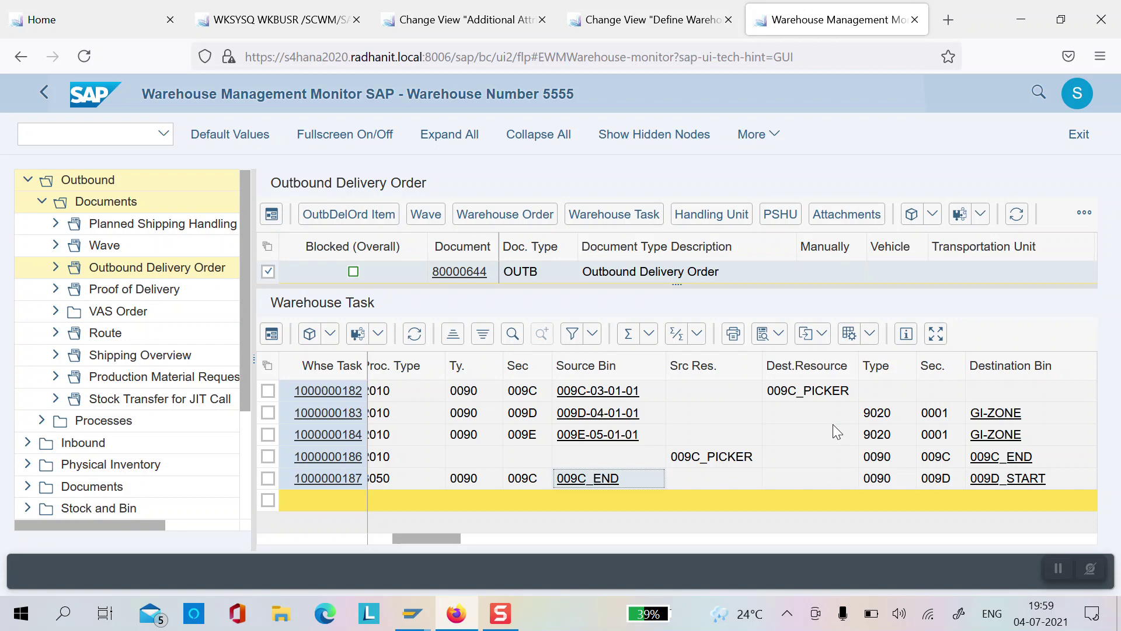
Restart the RF environment with transaction /n/scwm/rfui.
{"action": "left_click", "coordinate": [303, 27]}
{"action": "left_click", "coordinate": [101, 130]}
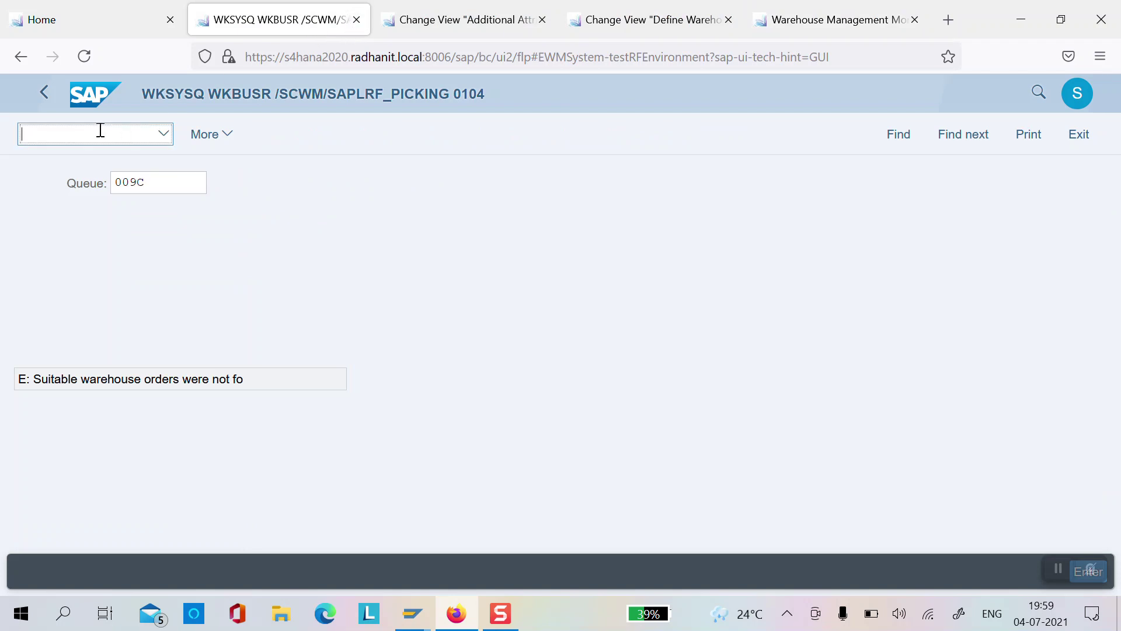
{"action": "type", "text": "/n/s"}
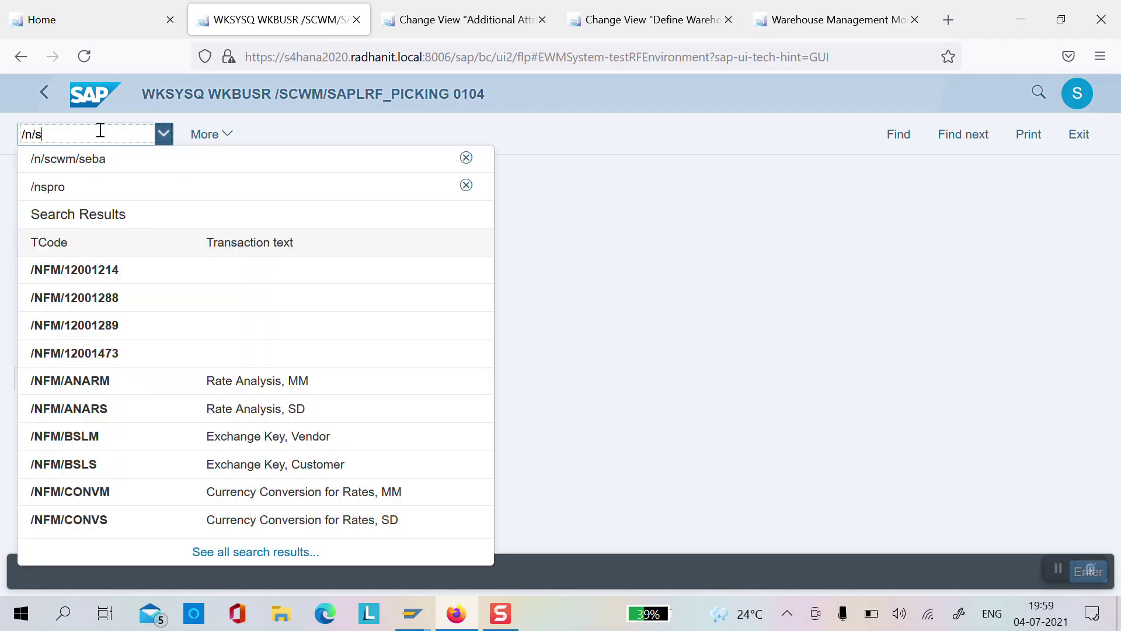
{"action": "type", "text": "cwm/rfui"}
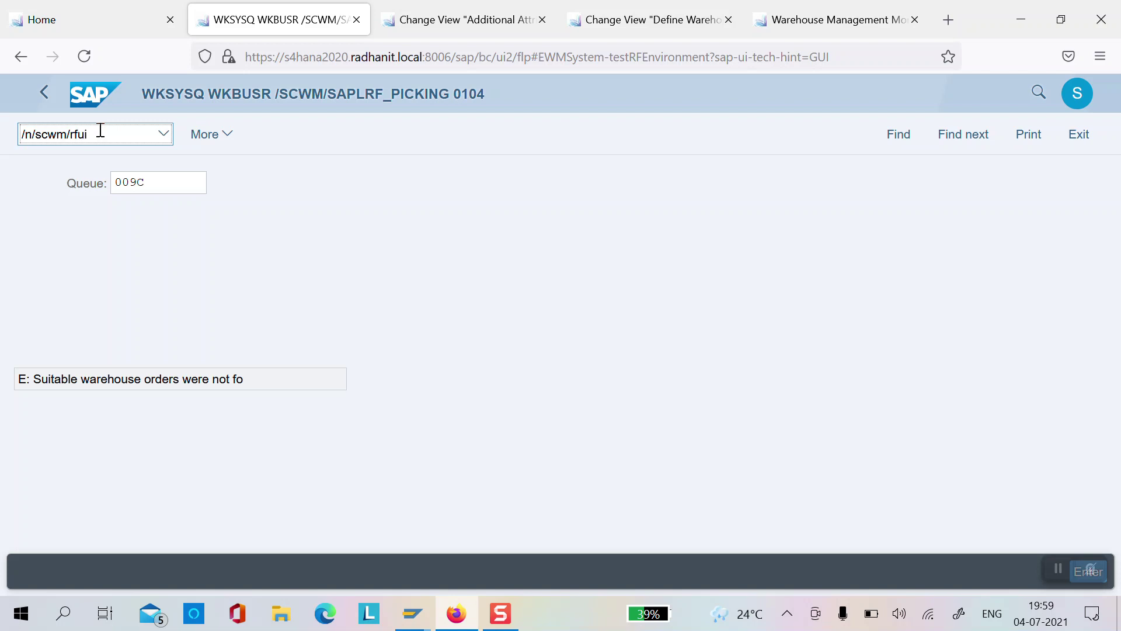
{"action": "key", "text": "Return"}
Log on to RF in warehouse 5555 with resource 009d_picker.
{"action": "left_click", "coordinate": [138, 185]}
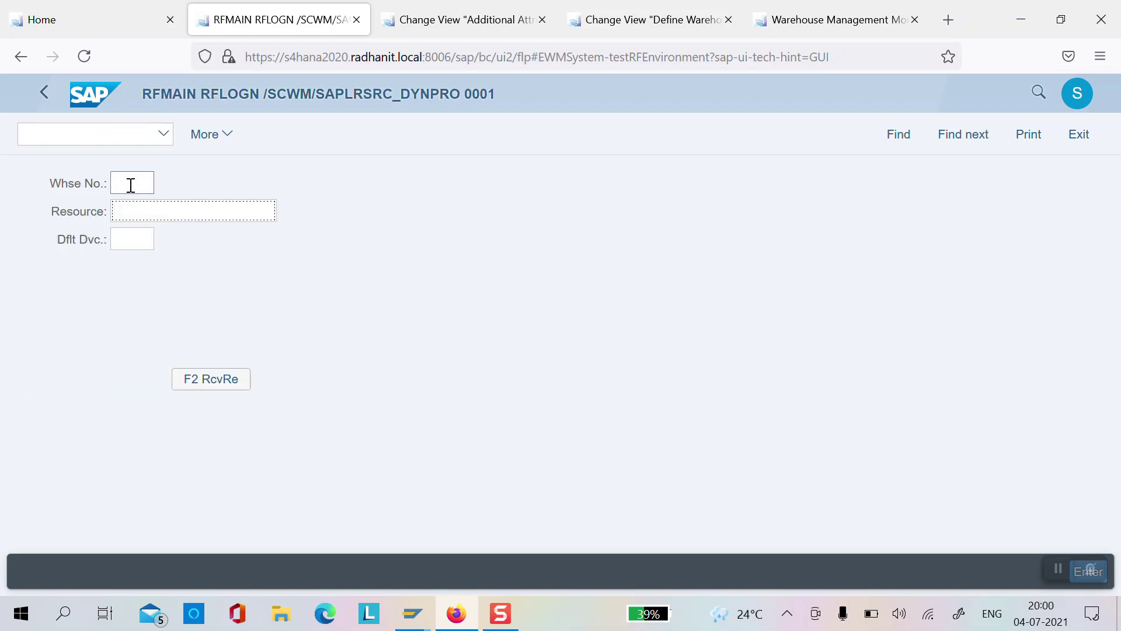
{"action": "type", "text": "5555"}
{"action": "key", "text": "Tab"}
{"action": "type", "text": "009d_picker"}
{"action": "key", "text": "Return"}
{"action": "key", "text": "Return"}
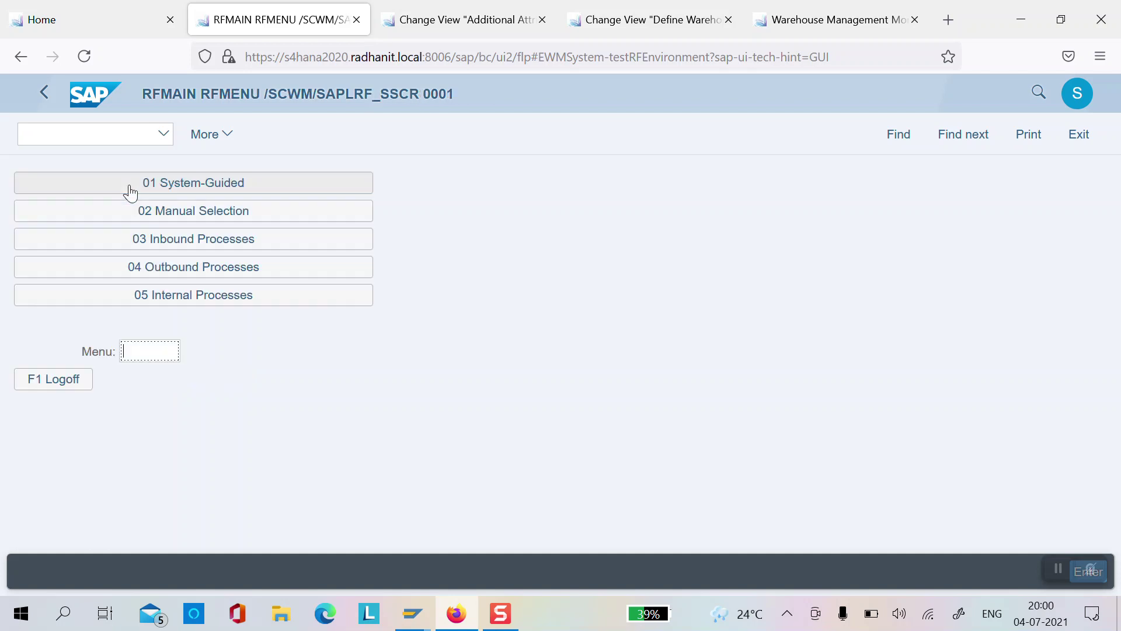
Choose manual selection by HU in RF, and display the delivery's handling unit in the warehouse monitor.
{"action": "left_click", "coordinate": [218, 215]}
{"action": "left_click", "coordinate": [195, 216]}
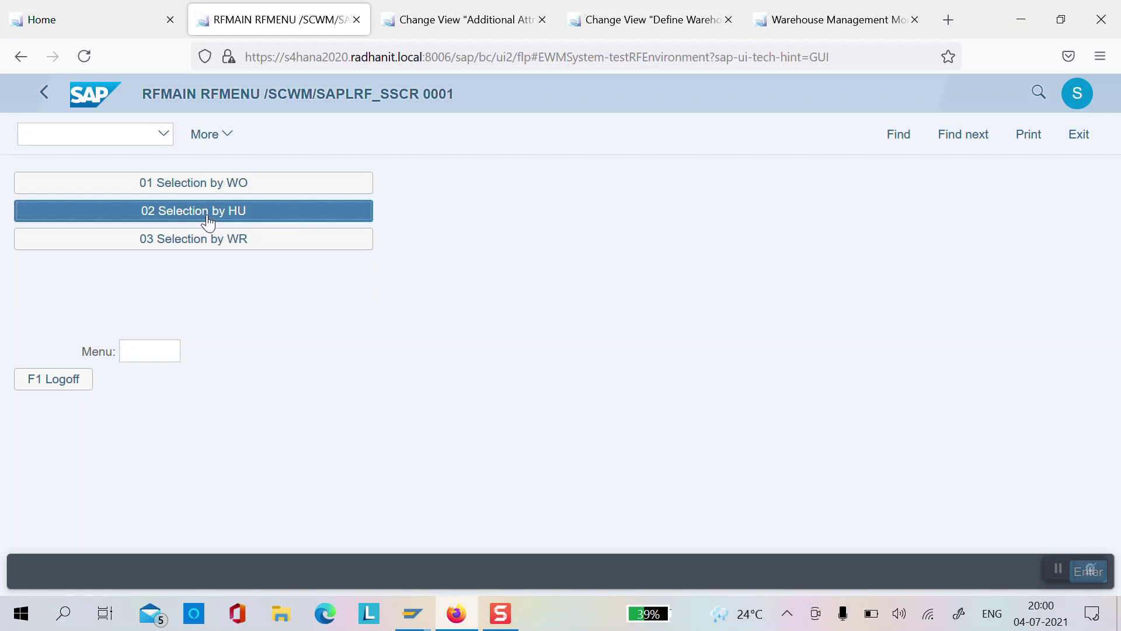
{"action": "left_click", "coordinate": [485, 23]}
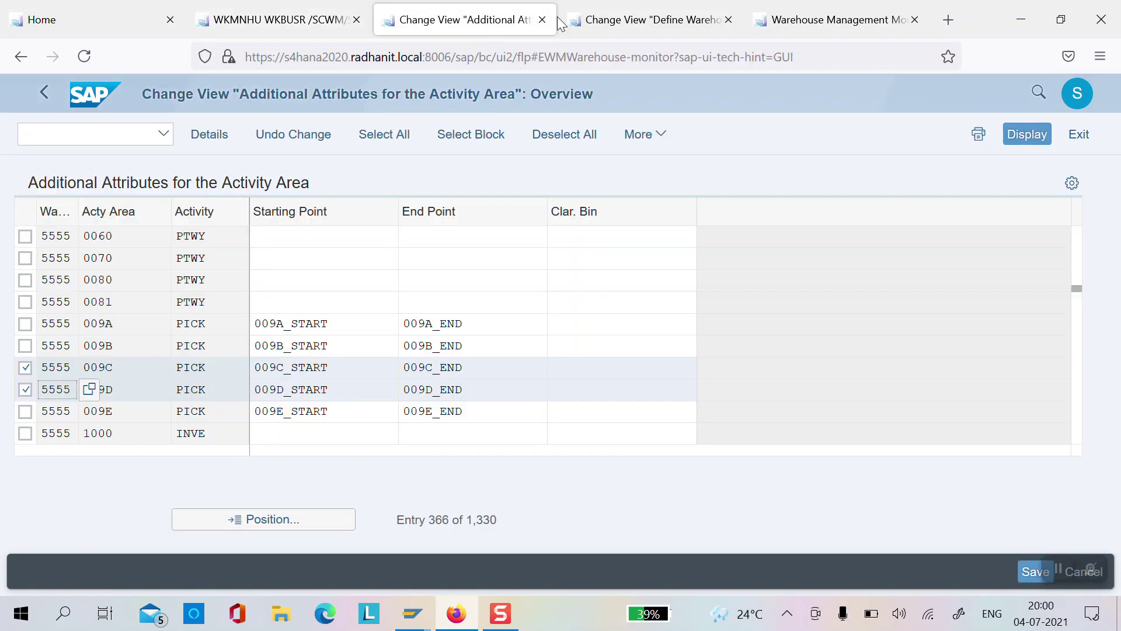
{"action": "left_click", "coordinate": [630, 18]}
{"action": "left_click", "coordinate": [776, 20]}
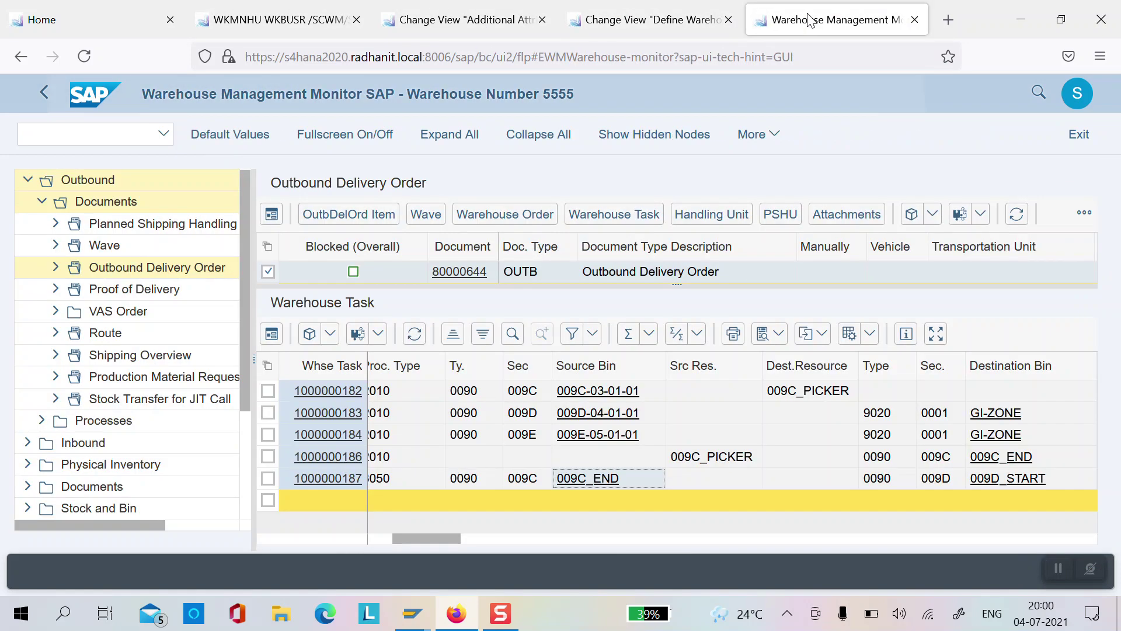
{"action": "left_click", "coordinate": [718, 220]}
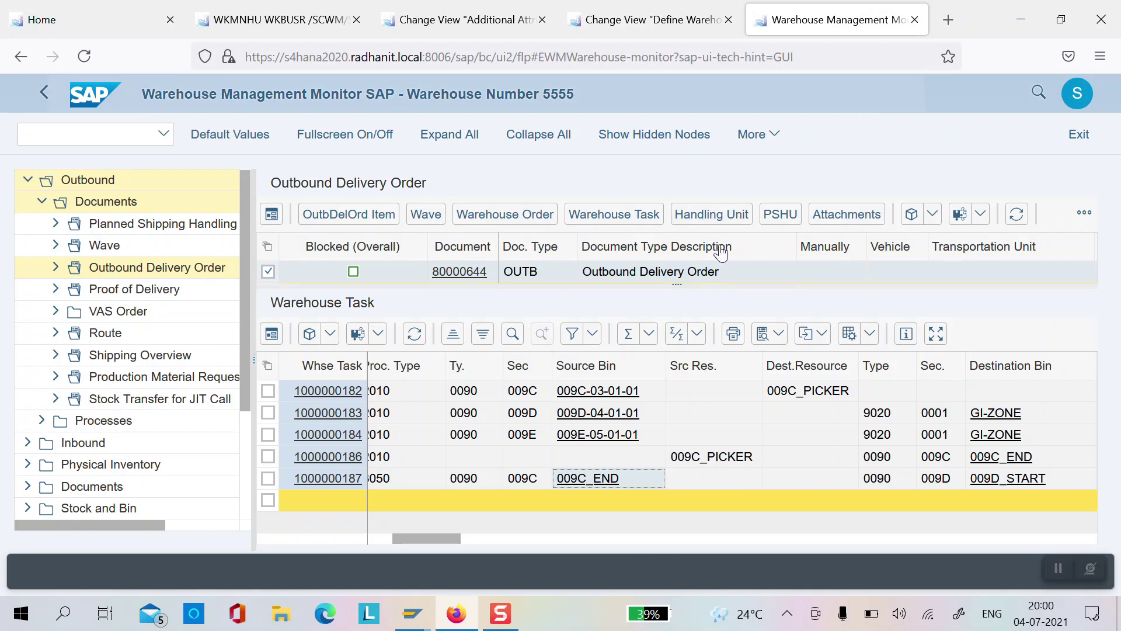
{"action": "left_click", "coordinate": [718, 221]}
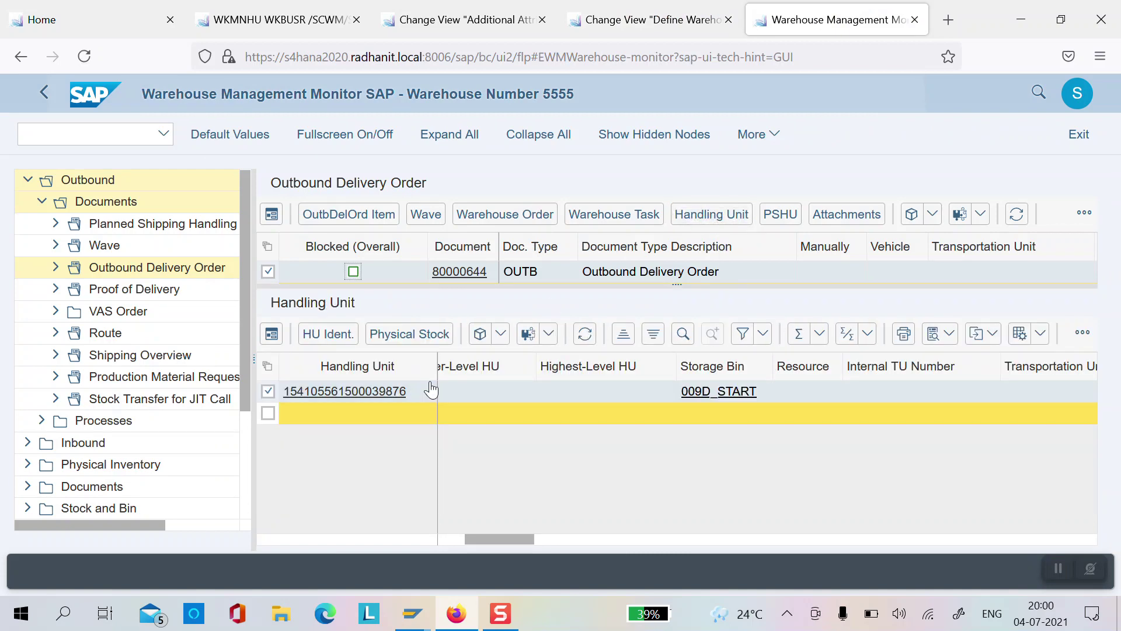
{"action": "left_click", "coordinate": [467, 397]}
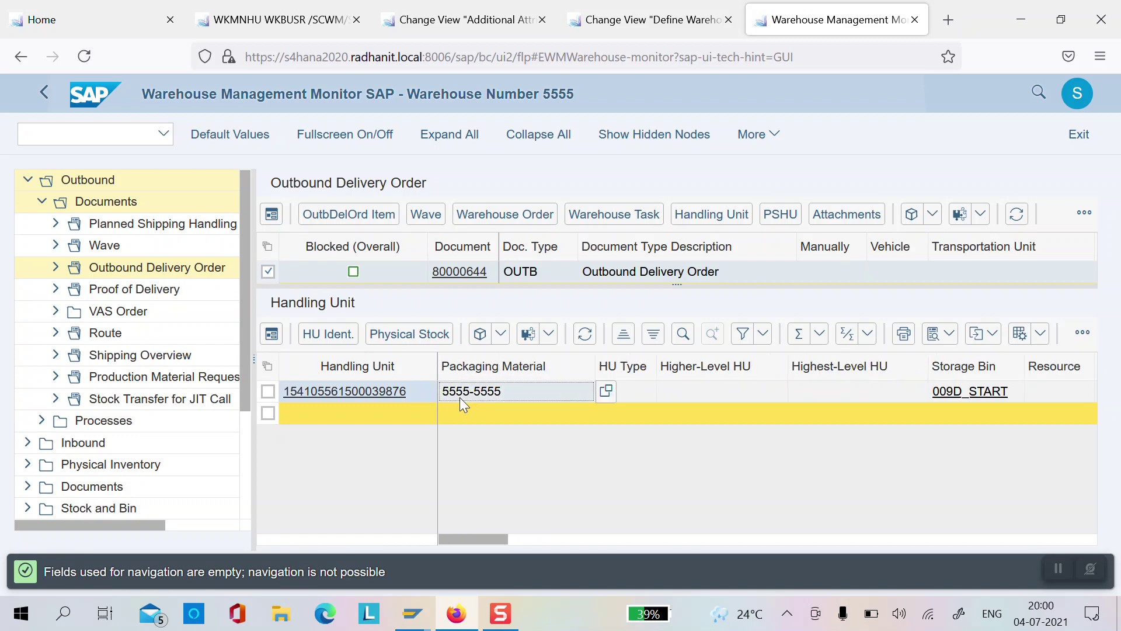
{"action": "left_click", "coordinate": [296, 26]}
{"action": "left_click", "coordinate": [208, 177]}
{"action": "type", "text": "5555-5555"}
{"action": "key", "text": "BackSpace"}
{"action": "key", "text": "BackSpace"}
{"action": "key", "text": "BackSpace"}
{"action": "key", "text": "BackSpace"}
{"action": "key", "text": "BackSpace"}
{"action": "key", "text": "BackSpace"}
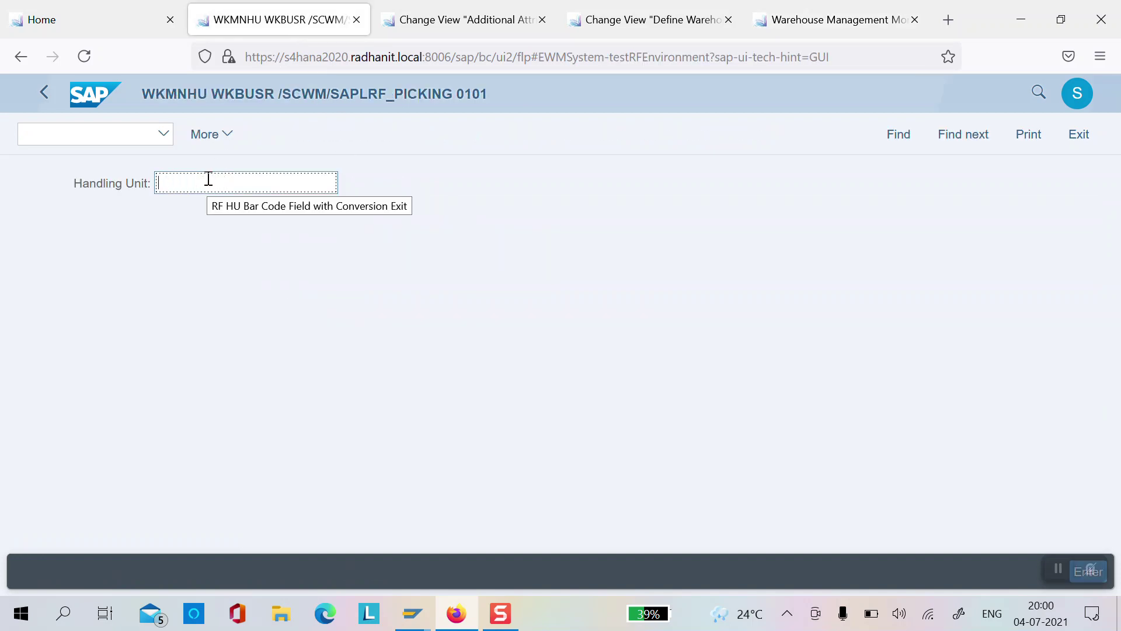
Detach the warehouse monitor into its own browser window and copy the delivery's handling unit number.
{"action": "left_click", "coordinate": [612, 22]}
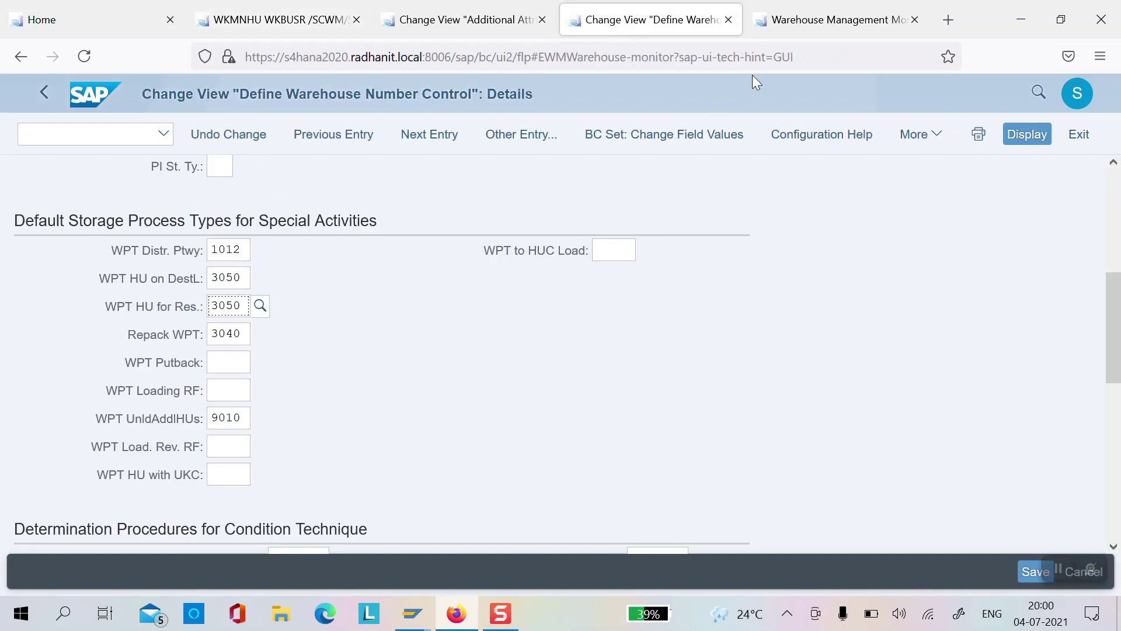
{"action": "left_click", "coordinate": [825, 19]}
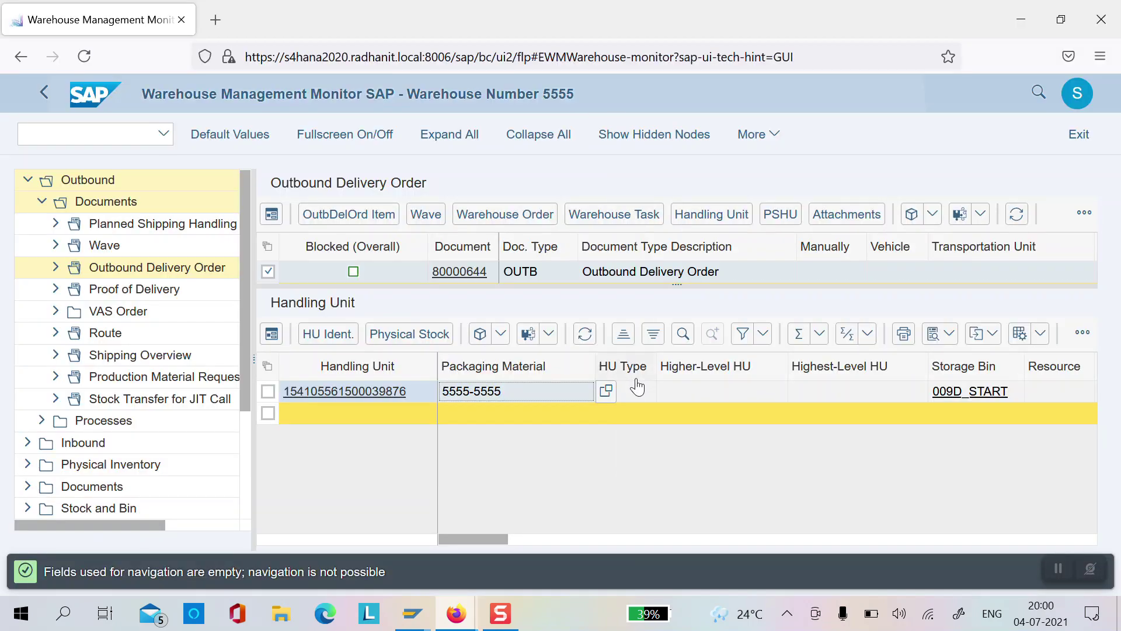
{"action": "key", "text": "Return"}
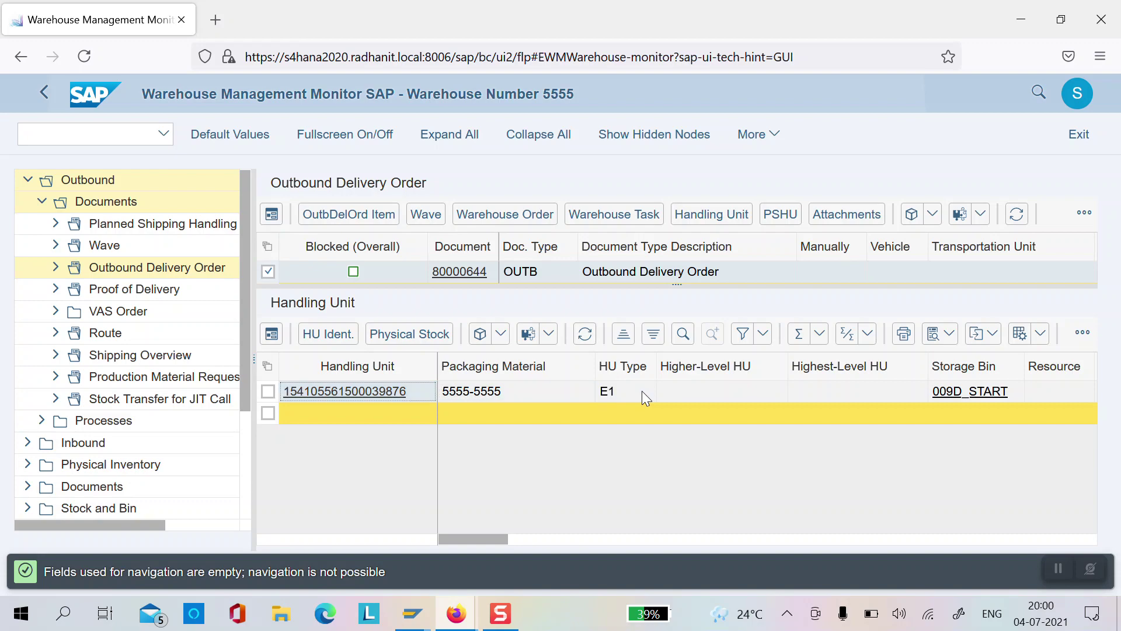
{"action": "key", "text": "alt+Tab"}
{"action": "key", "text": "alt+Tab"}
{"action": "key", "text": "alt+Tab"}
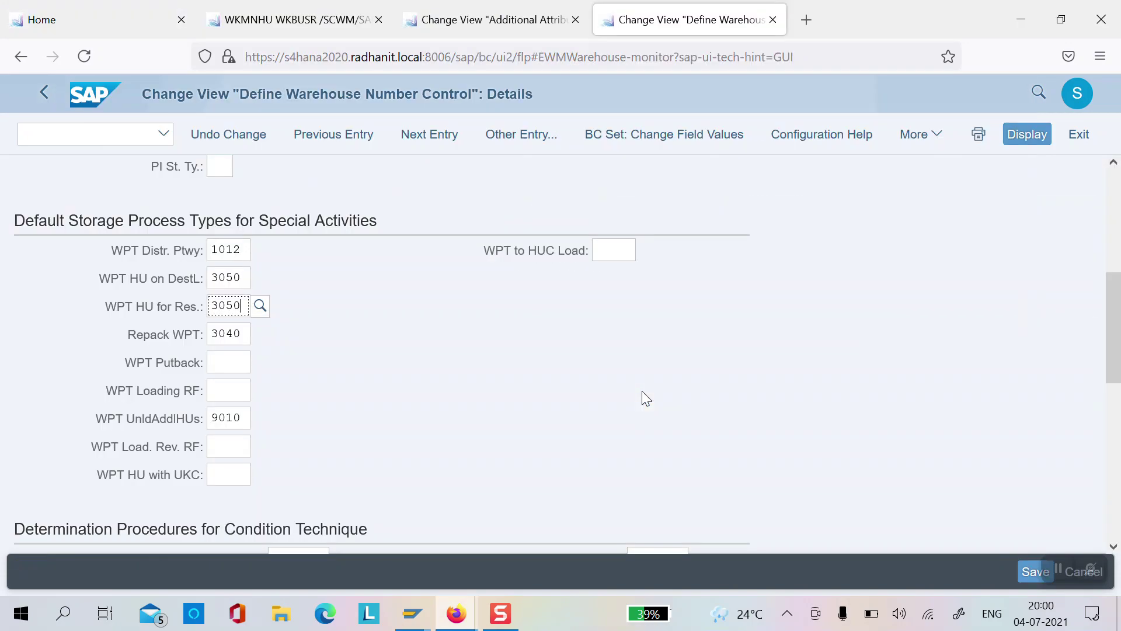
Enter the copied handling unit number in the RF manual selection to start its 009D warehouse order.
{"action": "left_click", "coordinate": [337, 24]}
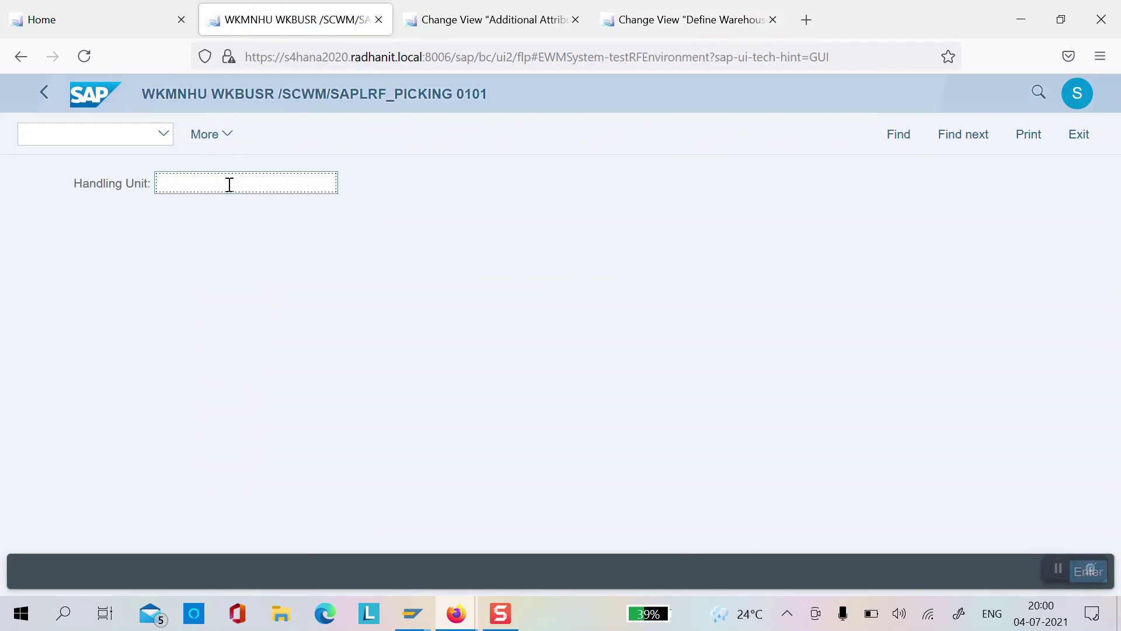
{"action": "key", "text": "ctrl+v"}
{"action": "key", "text": "Return"}
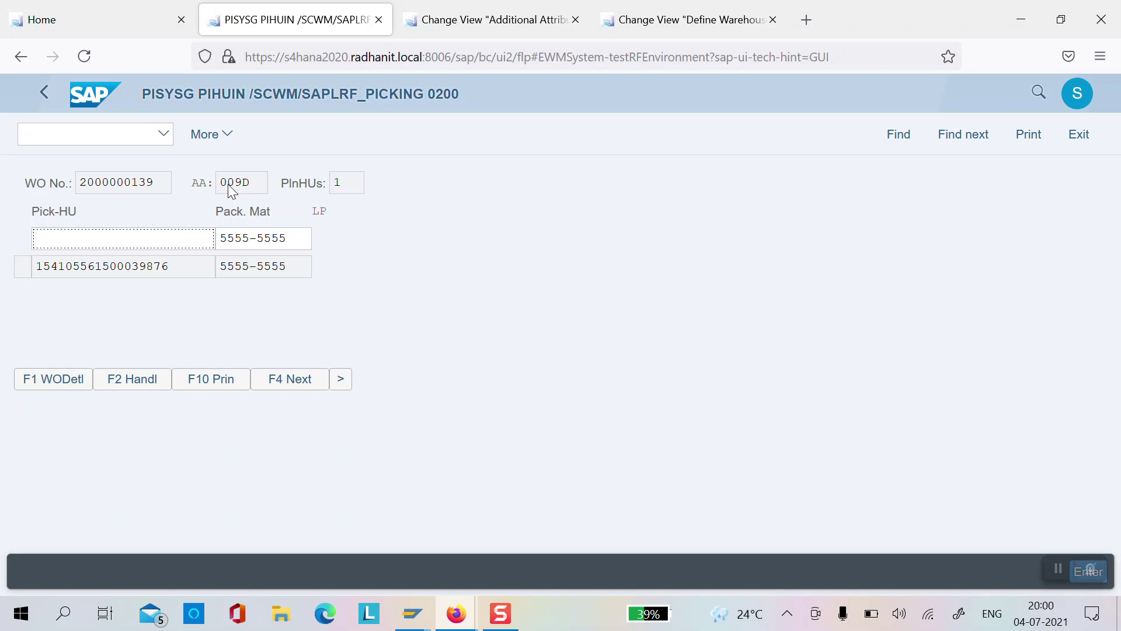
Display the delivery's warehouse tasks in the monitor and check their process types down to the last task.
{"action": "key", "text": "alt+Tab"}
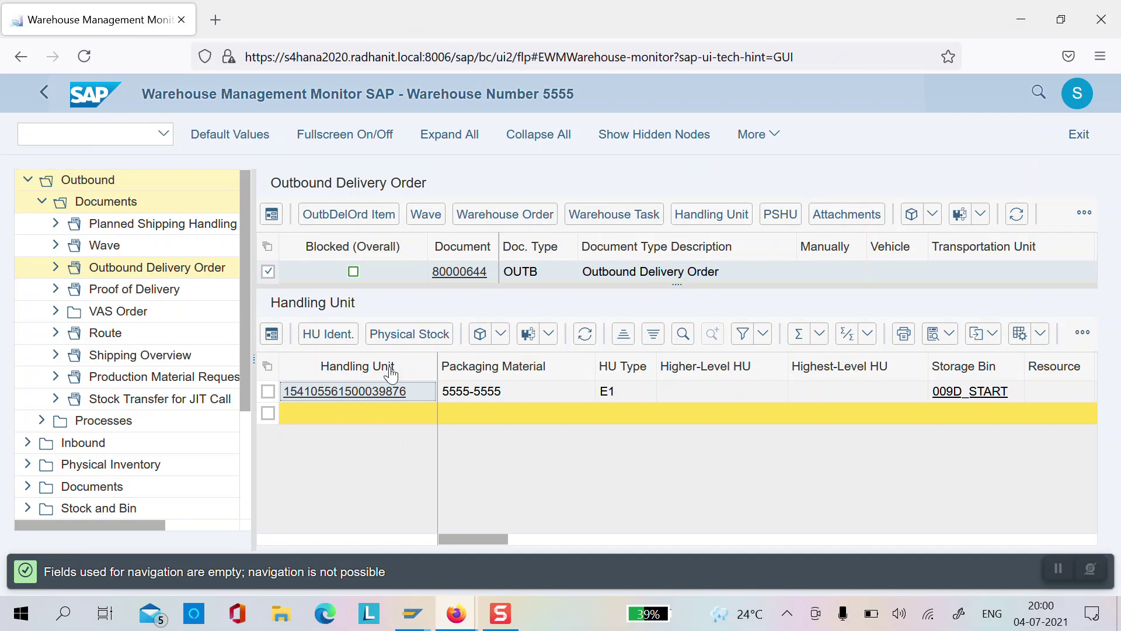
{"action": "left_click", "coordinate": [636, 225]}
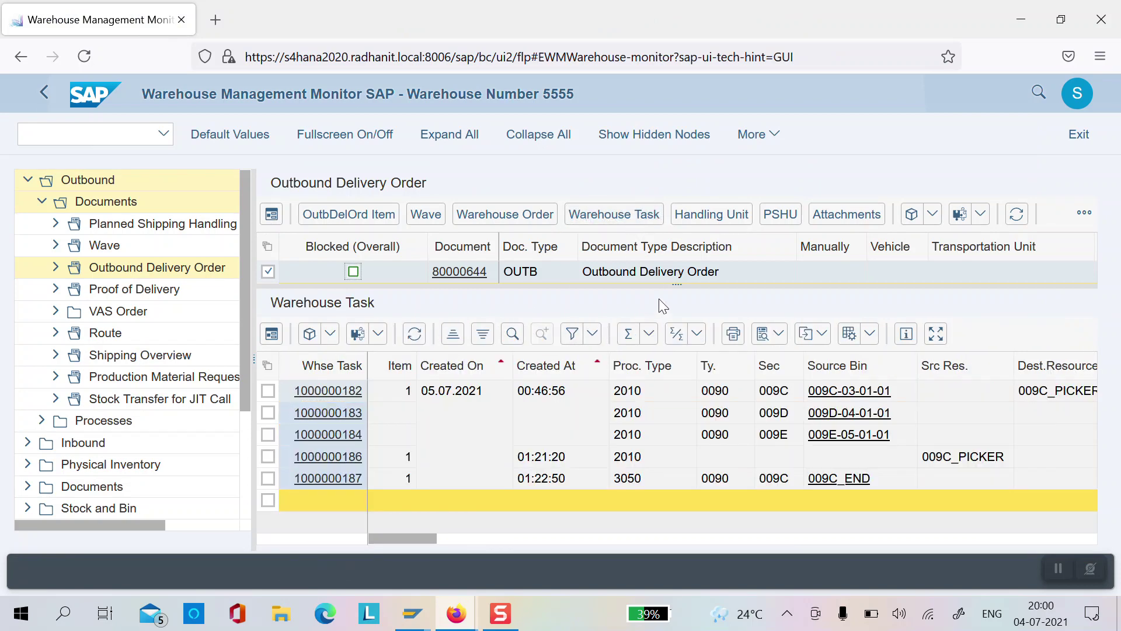
{"action": "left_click_drag", "start_coordinate": [672, 284], "coordinate": [599, 286]}
{"action": "left_click", "coordinate": [634, 391]}
{"action": "key", "text": "Down"}
{"action": "key", "text": "Down"}
{"action": "key", "text": "Down"}
{"action": "key", "text": "Down"}
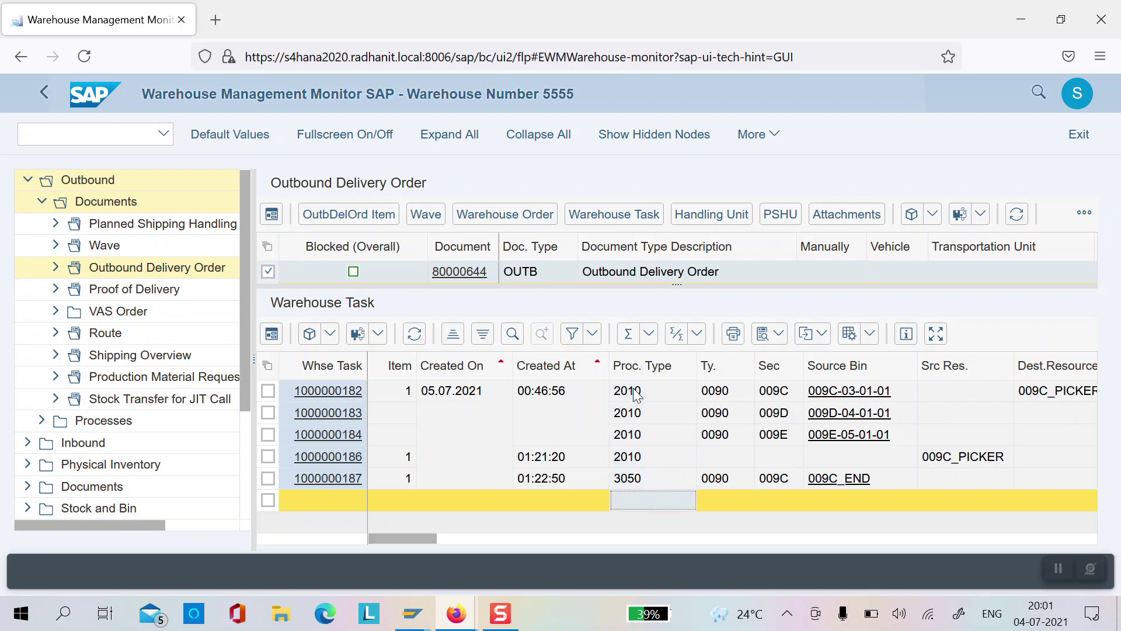
Continue past the RF pick-HU screen to the 009D-04-01-01 picking task, and refresh the delivery's warehouse tasks in the monitor.
{"action": "key", "text": "alt+Tab"}
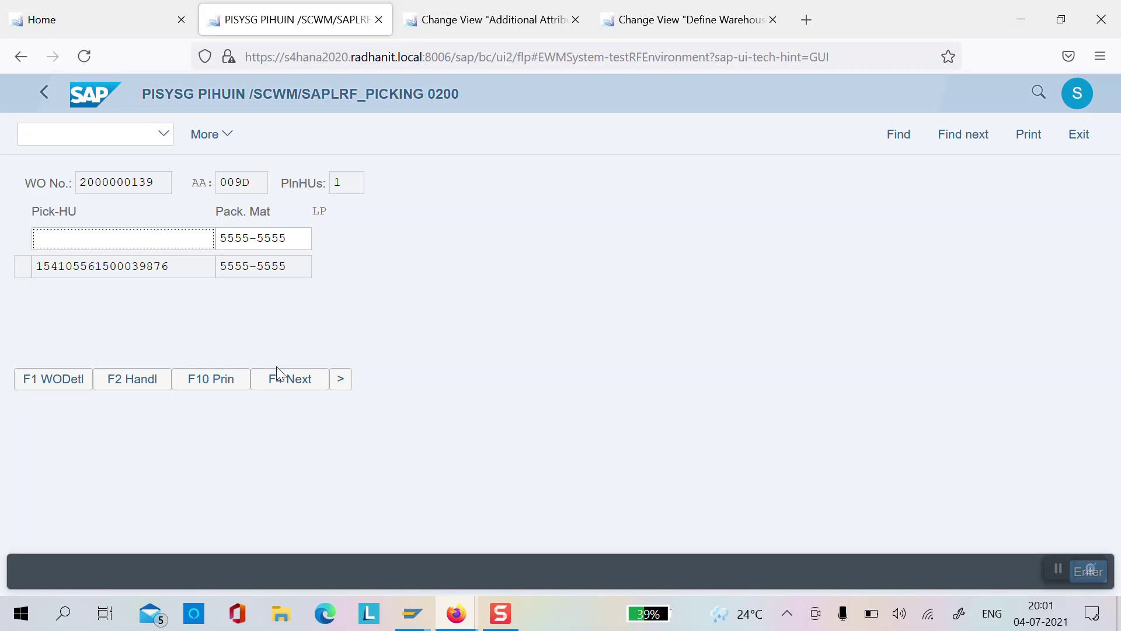
{"action": "left_click", "coordinate": [291, 381]}
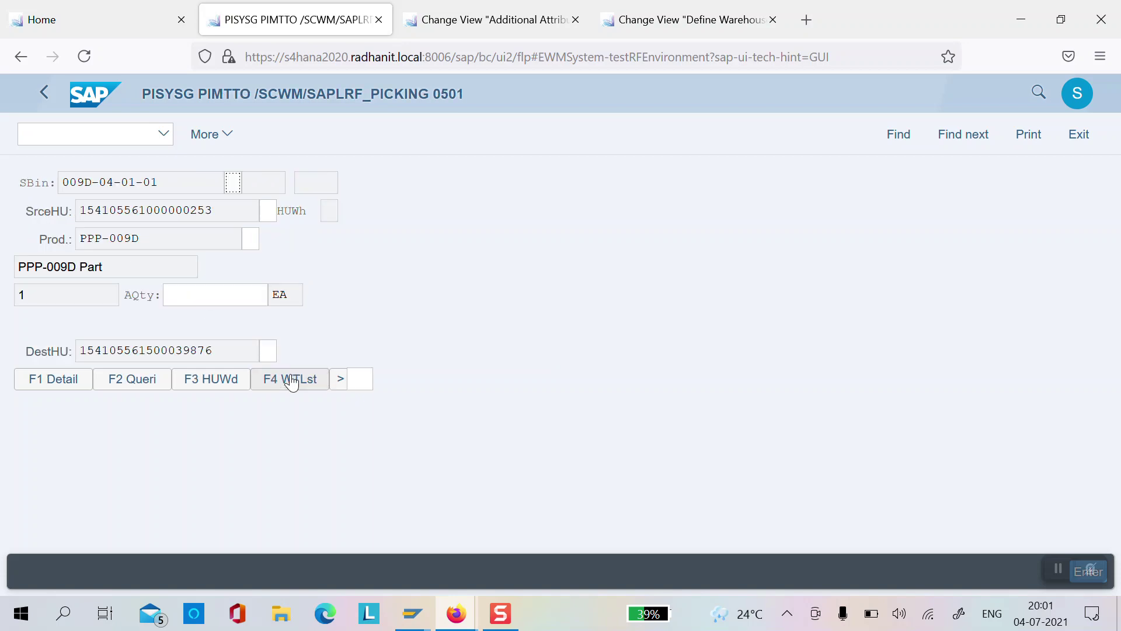
{"action": "key", "text": "alt+Tab"}
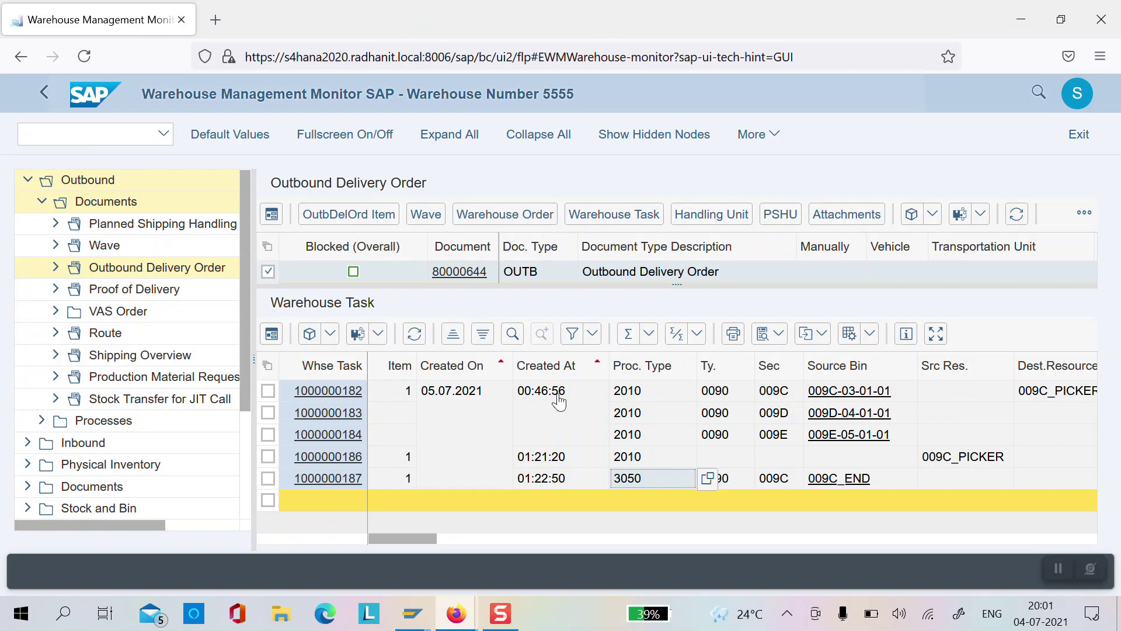
{"action": "left_click", "coordinate": [414, 334]}
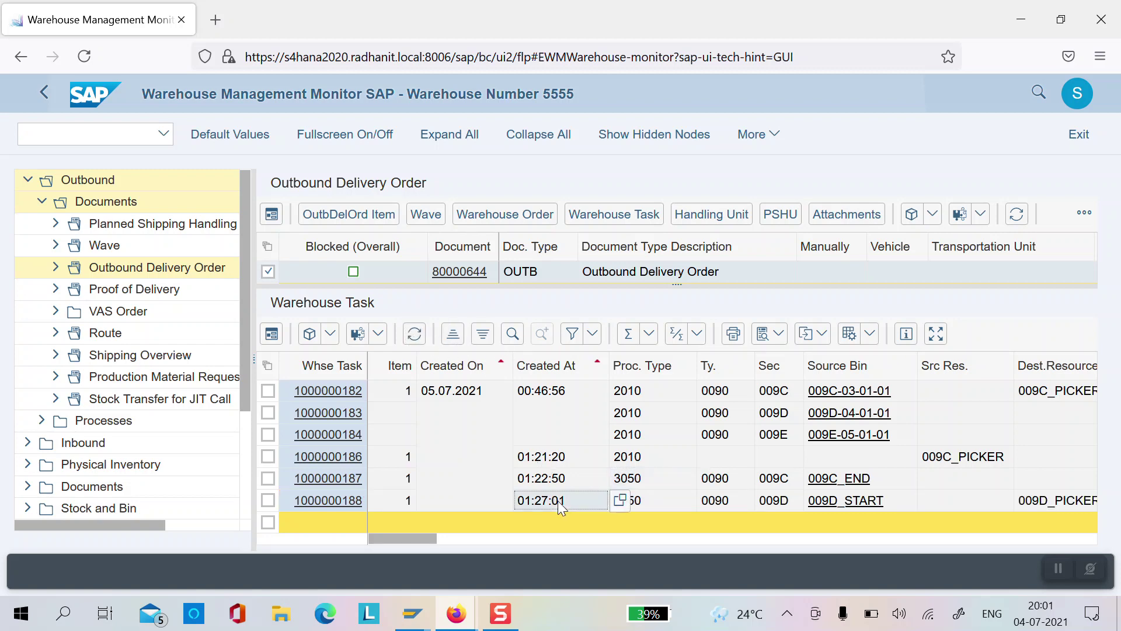
{"action": "key", "text": "alt+Tab"}
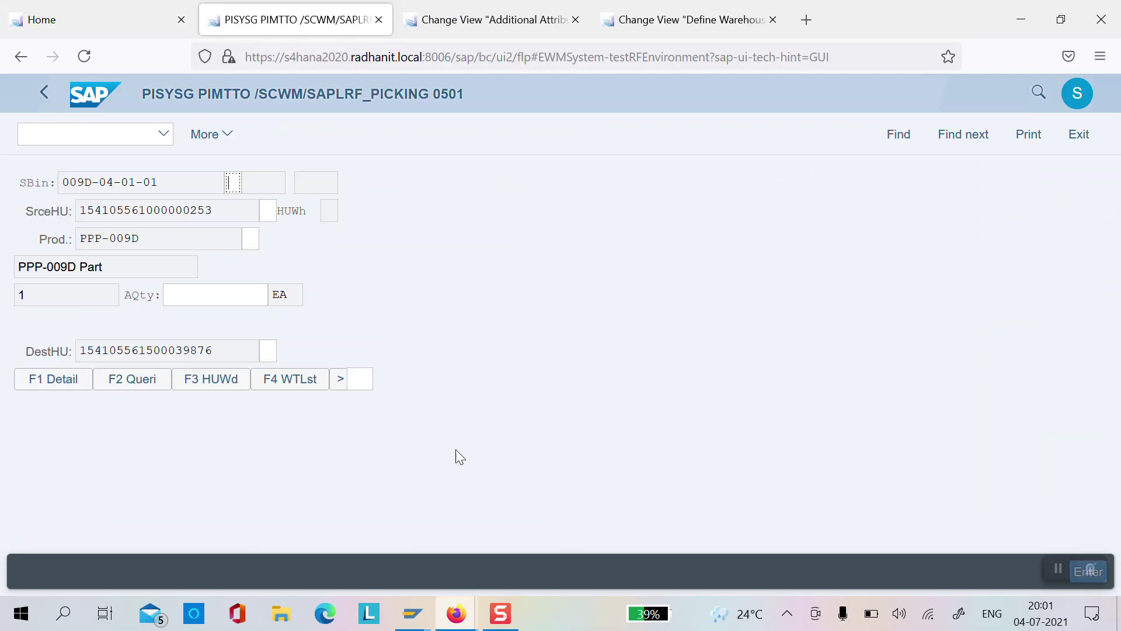
{"action": "key", "text": "alt+Tab"}
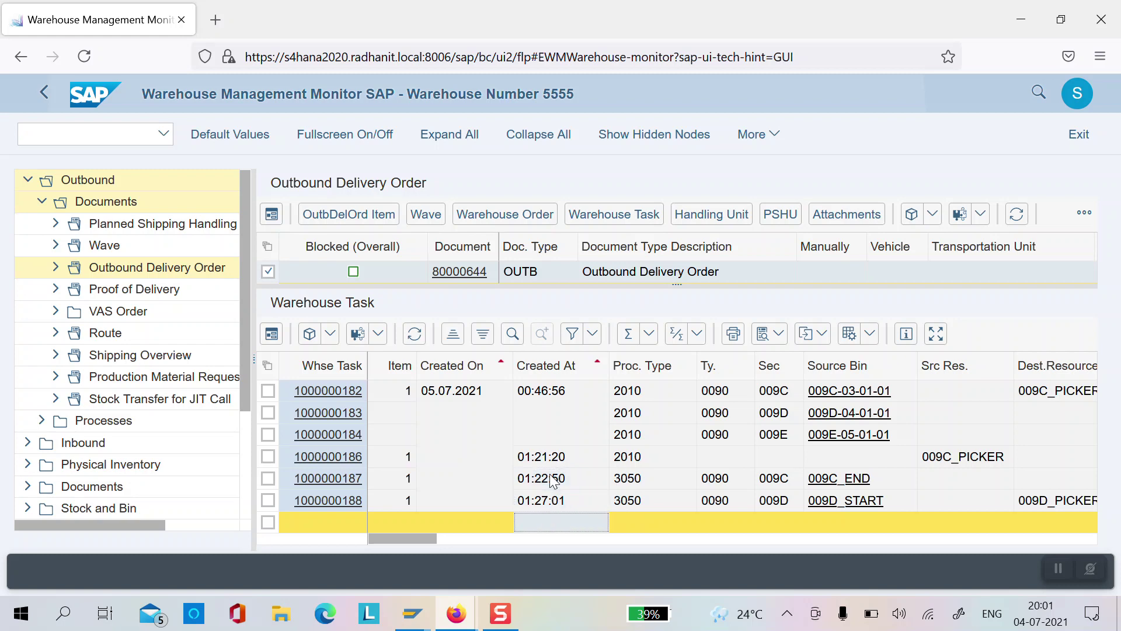
Examine the newest warehouse task's process type, source bin, source resource and destination resource.
{"action": "key", "text": "Up"}
{"action": "key", "text": "Right"}
{"action": "key", "text": "Right"}
{"action": "key", "text": "Right"}
{"action": "key", "text": "Right"}
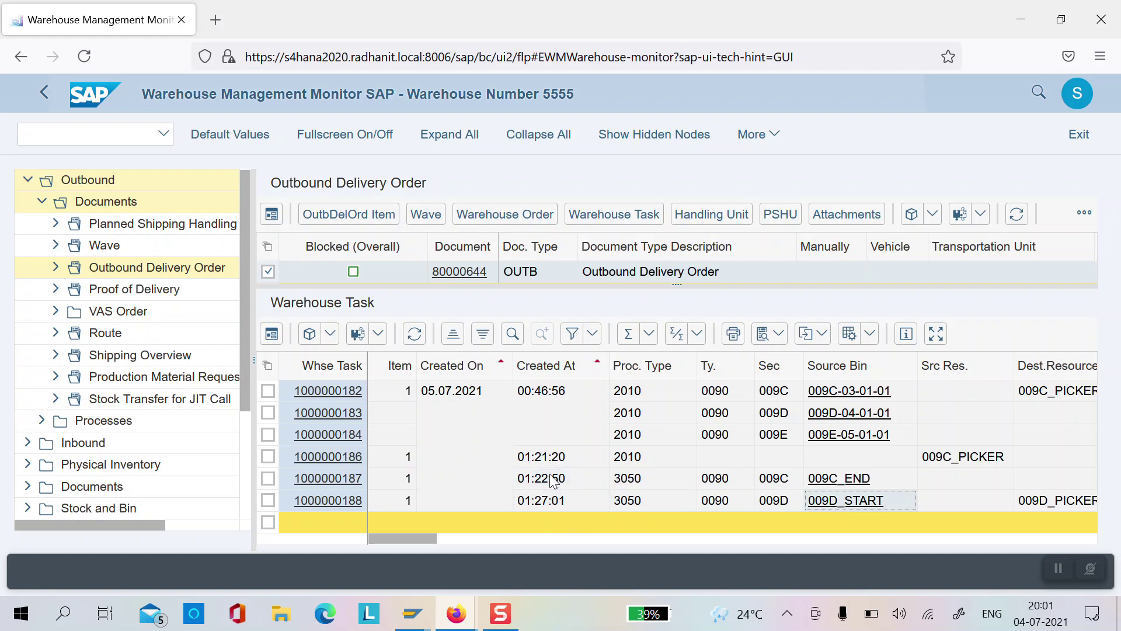
{"action": "key", "text": "Right"}
{"action": "key", "text": "Right"}
{"action": "key", "text": "Right"}
{"action": "key", "text": "Left"}
{"action": "key", "text": "Left"}
{"action": "key", "text": "Left"}
{"action": "key", "text": "Left"}
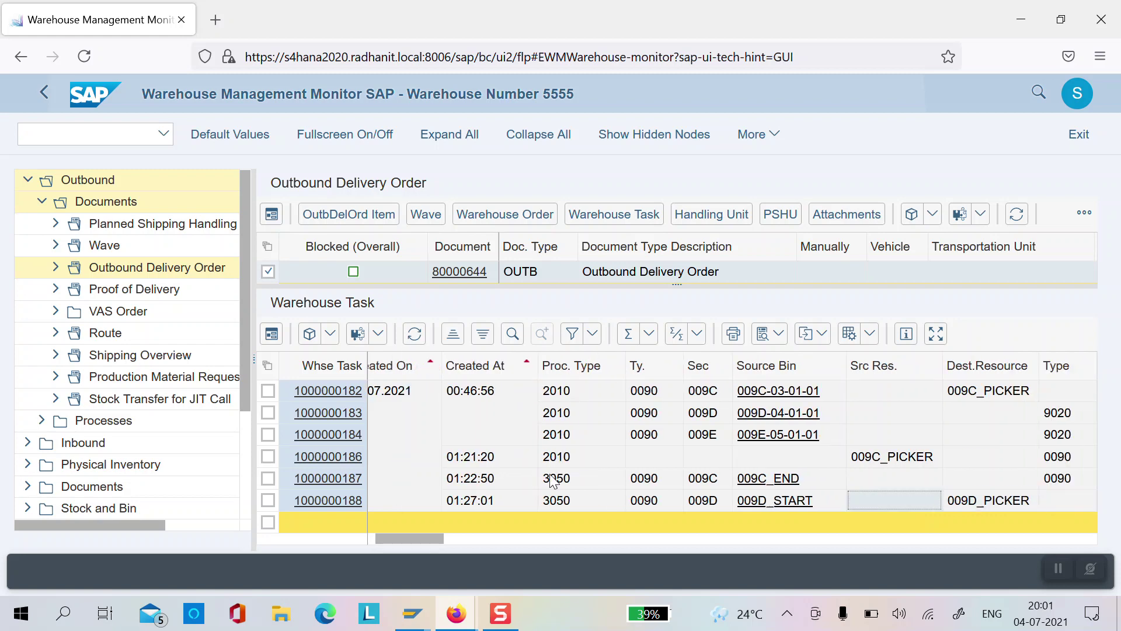
{"action": "key", "text": "Right"}
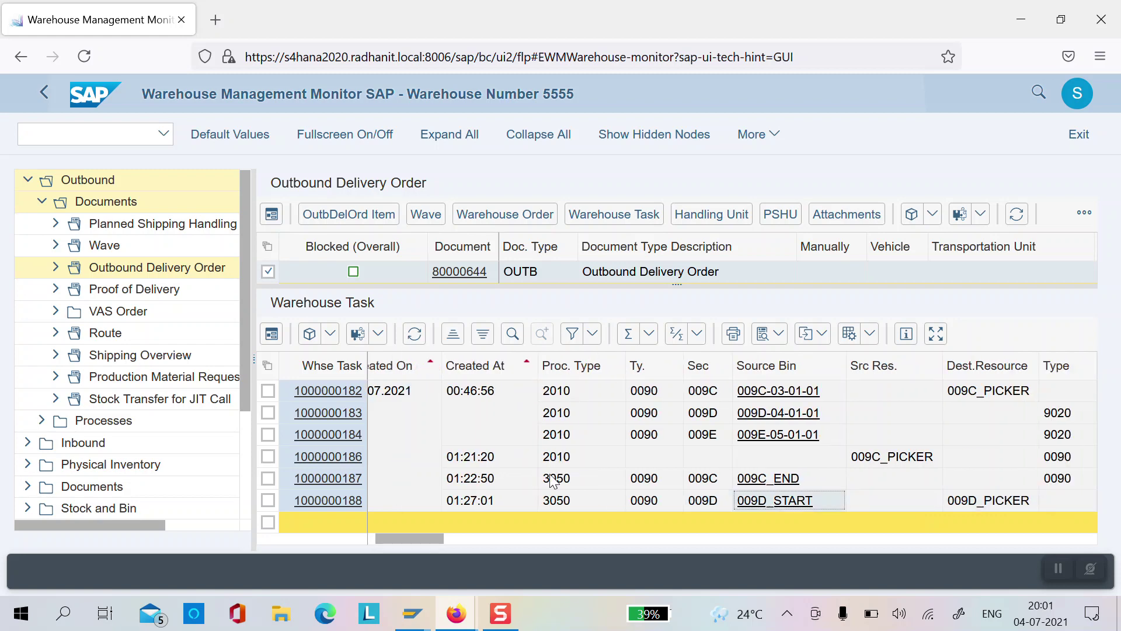
{"action": "key", "text": "Right"}
{"action": "key", "text": "Right"}
{"action": "key", "text": "Right"}
{"action": "key", "text": "Left"}
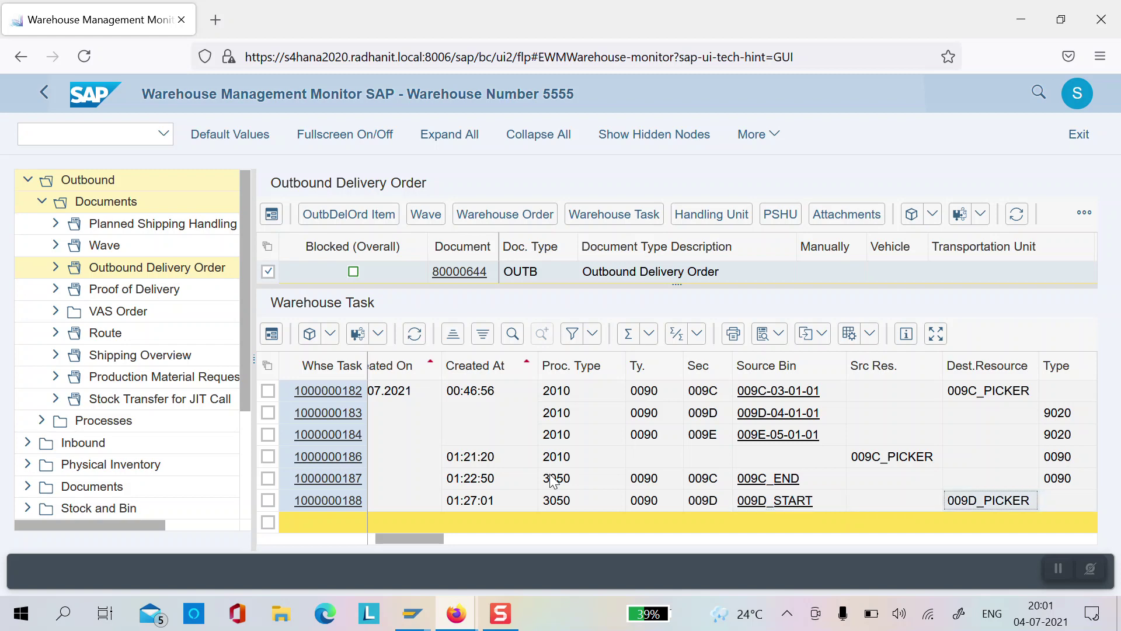
Compare the destination bin of the 009C_END move task with that of the newest task.
{"action": "key", "text": "Up"}
{"action": "key", "text": "Right"}
{"action": "key", "text": "Right"}
{"action": "key", "text": "Right"}
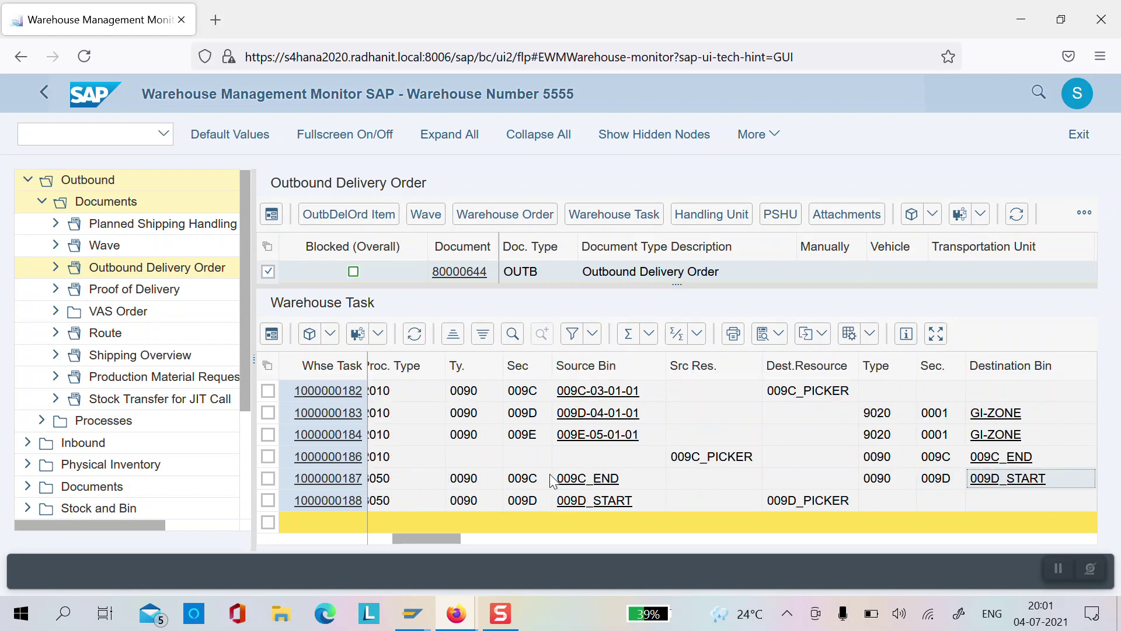
{"action": "key", "text": "Down"}
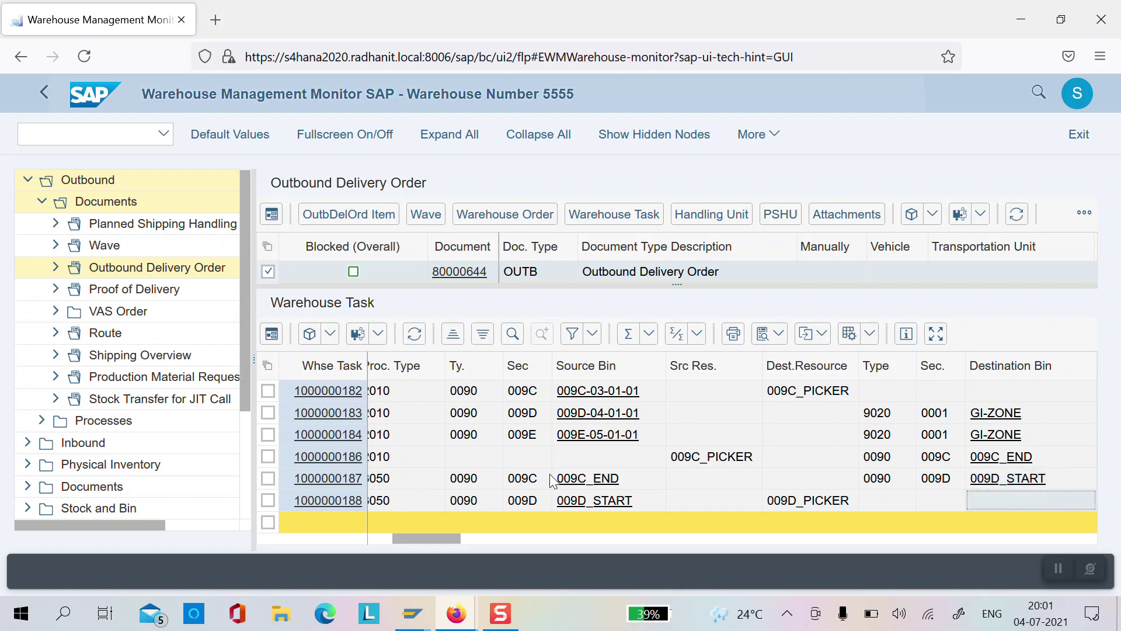
Review the newest task's row from its destination bin back to its process type.
{"action": "key", "text": "Left"}
{"action": "key", "text": "Left"}
{"action": "key", "text": "Left"}
{"action": "key", "text": "Left"}
{"action": "key", "text": "Left"}
{"action": "key", "text": "Left"}
{"action": "key", "text": "Left"}
{"action": "key", "text": "Left"}
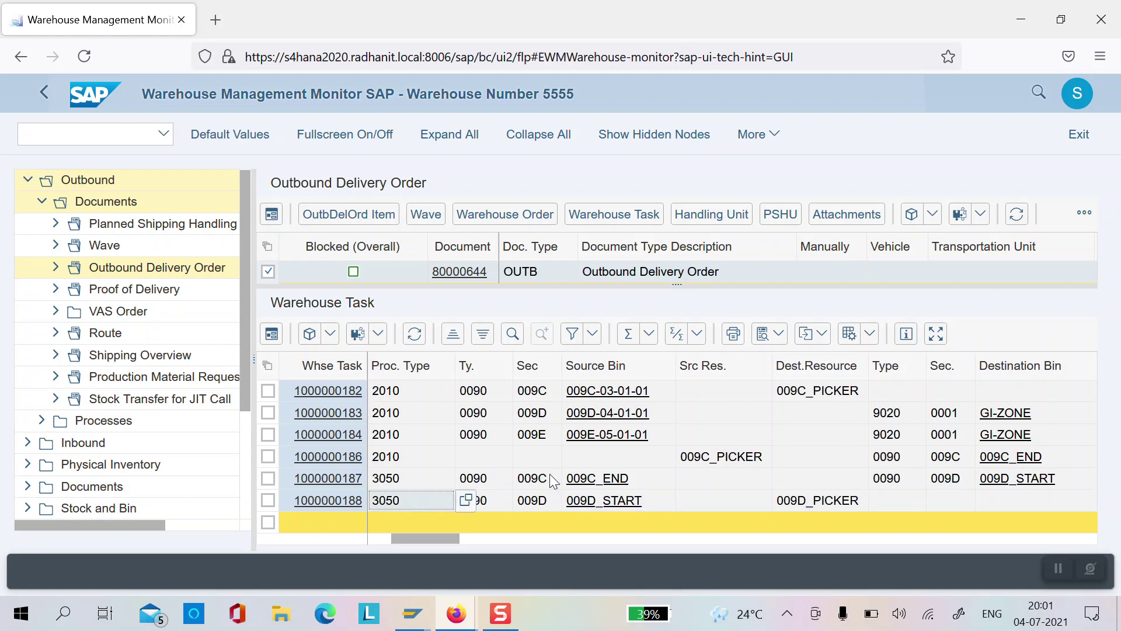
Examine the 009D_START task's row from its process type across to its destination resource.
{"action": "key", "text": "ctrl+Home"}
{"action": "key", "text": "Left"}
{"action": "key", "text": "Down"}
{"action": "key", "text": "Down"}
{"action": "key", "text": "Down"}
{"action": "key", "text": "Down"}
{"action": "key", "text": "Down"}
{"action": "key", "text": "Down"}
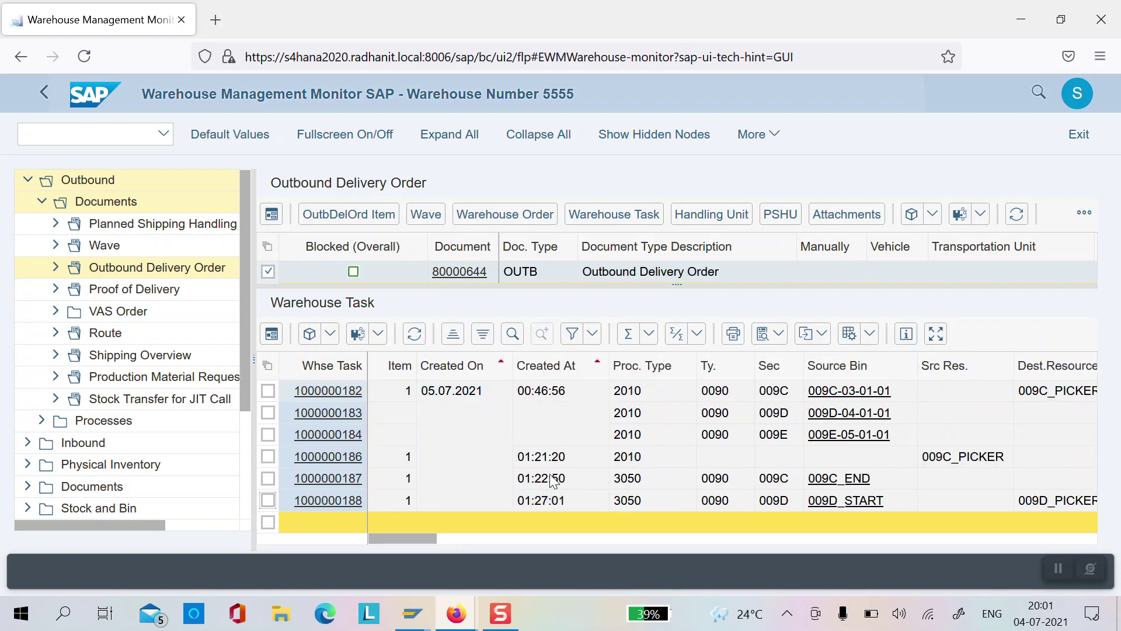
{"action": "key", "text": "Right"}
{"action": "key", "text": "Right"}
{"action": "key", "text": "Right"}
{"action": "key", "text": "Right"}
{"action": "key", "text": "Right"}
{"action": "key", "text": "Up"}
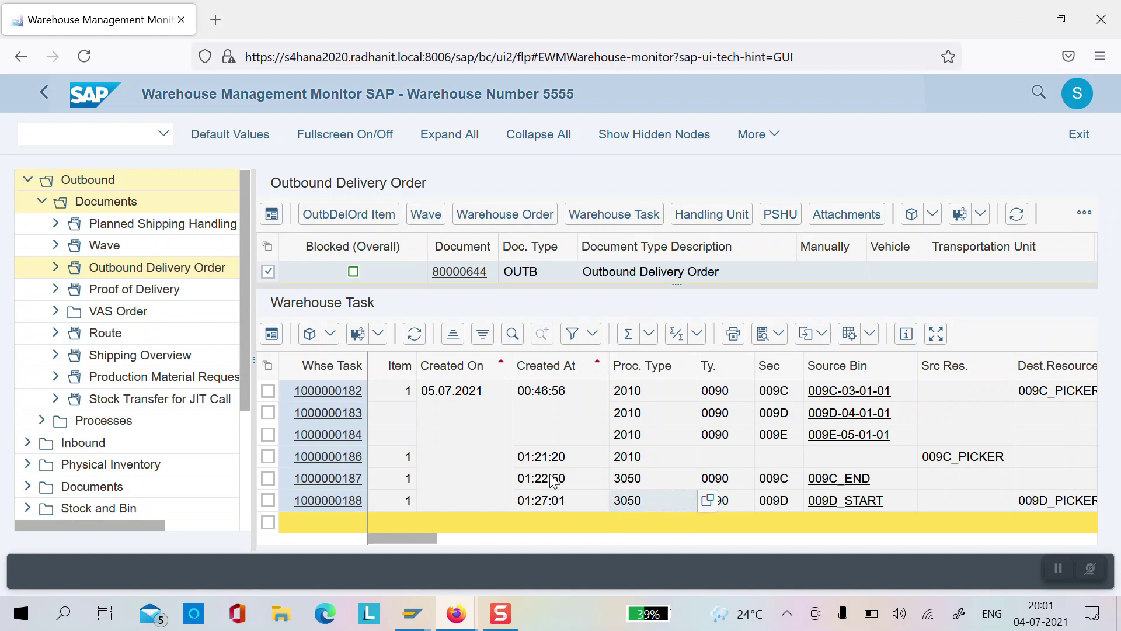
{"action": "key", "text": "Right"}
{"action": "key", "text": "Right"}
{"action": "key", "text": "Right"}
{"action": "key", "text": "Right"}
{"action": "key", "text": "Right"}
Check the destination resources of the earlier picking tasks, and trace back to the 009D-04-01-01 pick's task number.
{"action": "key", "text": "Up"}
{"action": "key", "text": "Up"}
{"action": "key", "text": "Up"}
{"action": "key", "text": "Up"}
{"action": "key", "text": "Up"}
{"action": "key", "text": "Up"}
{"action": "key", "text": "Down"}
{"action": "key", "text": "Down"}
{"action": "key", "text": "Left"}
{"action": "key", "text": "Left"}
{"action": "key", "text": "Left"}
{"action": "key", "text": "Left"}
{"action": "key", "text": "Left"}
{"action": "key", "text": "Left"}
{"action": "key", "text": "Up"}
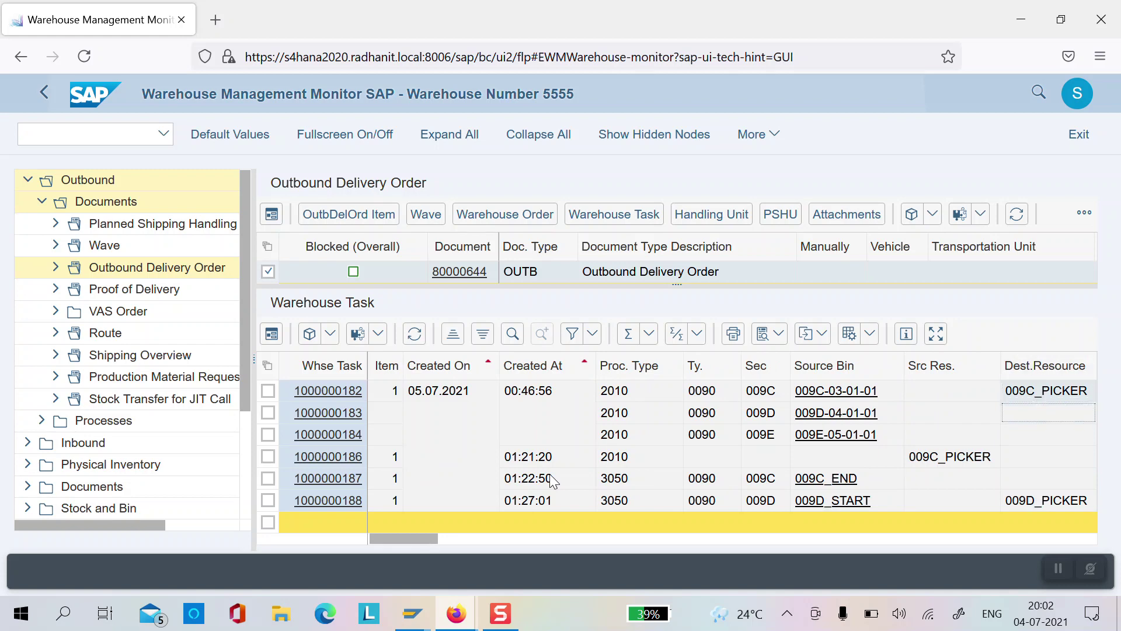
{"action": "key", "text": "Left"}
{"action": "key", "text": "Left"}
{"action": "key", "text": "Left"}
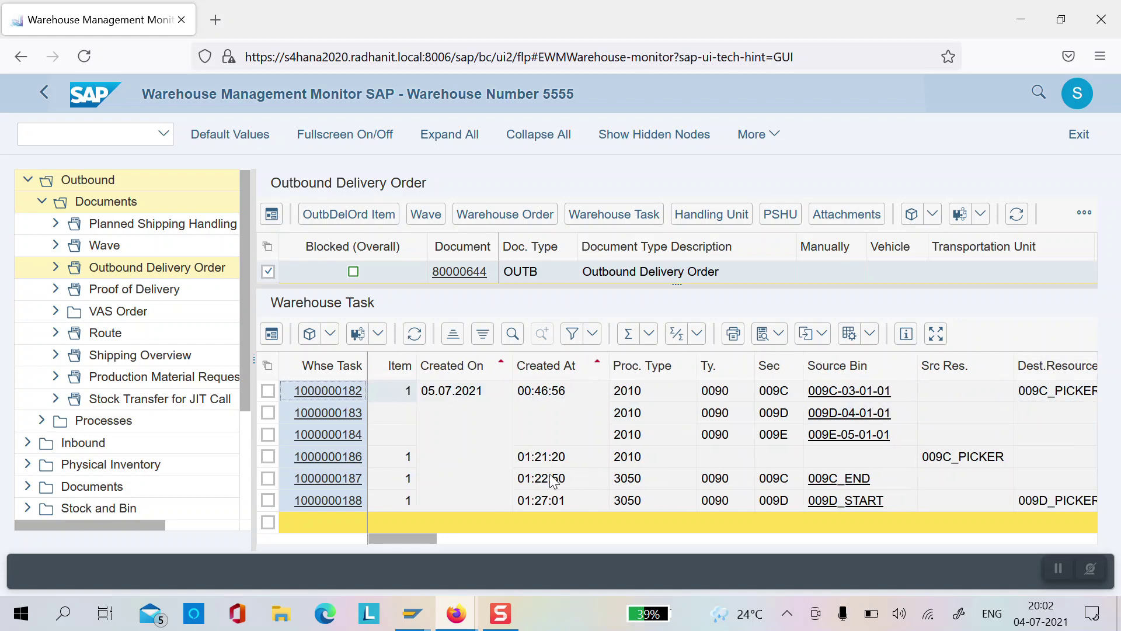
{"action": "key", "text": "Down"}
{"action": "key", "text": "Right"}
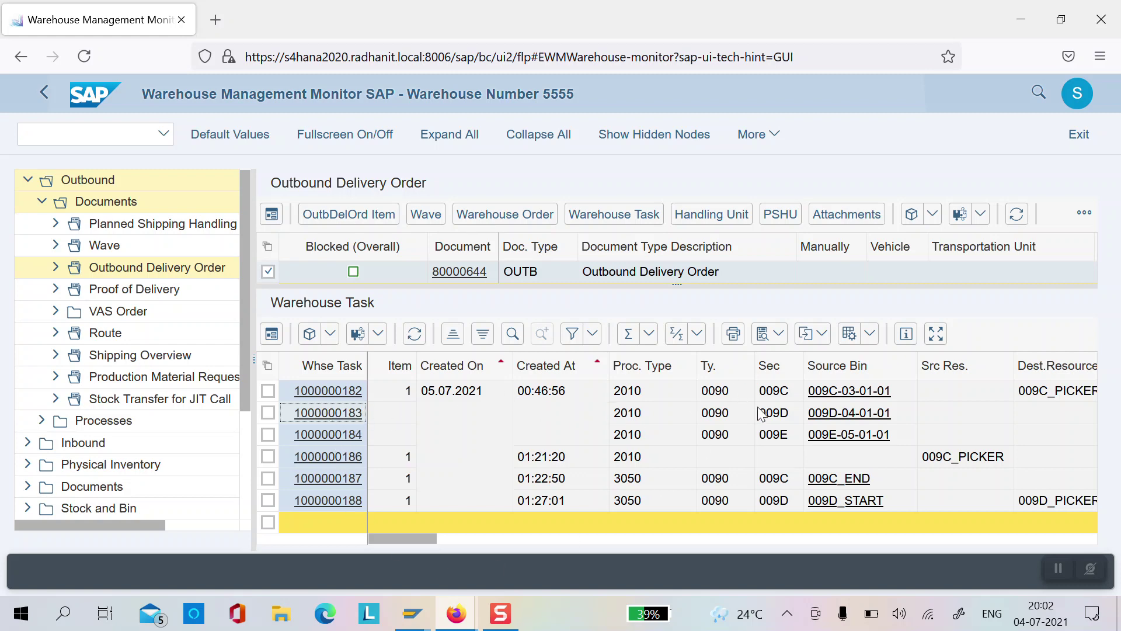
Compare the source storage sections of the warehouse tasks, from the 009D-04-01-01 pick down to the 009D_START task.
{"action": "left_click", "coordinate": [773, 419]}
{"action": "key", "text": "Up"}
{"action": "key", "text": "Up"}
{"action": "key", "text": "Down"}
{"action": "key", "text": "Down"}
{"action": "key", "text": "Down"}
{"action": "key", "text": "Down"}
{"action": "key", "text": "Down"}
{"action": "key", "text": "Down"}
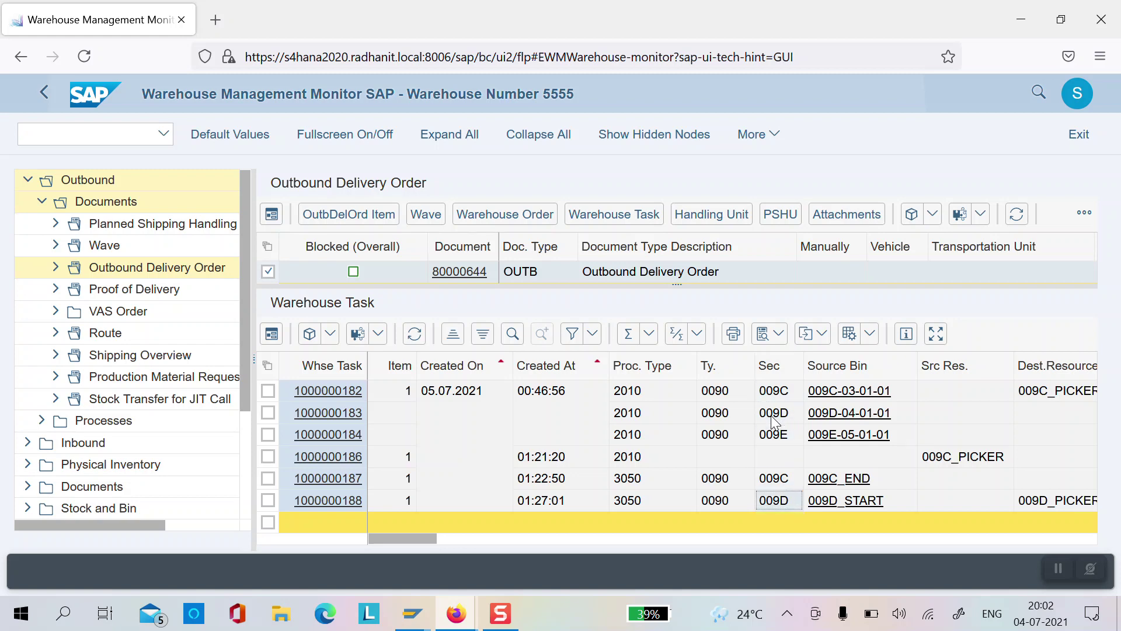
Switch to the RF picking screen and verify the source bin with 009D-04-01-01.
{"action": "key", "text": "alt+Tab"}
{"action": "key", "text": "Return"}
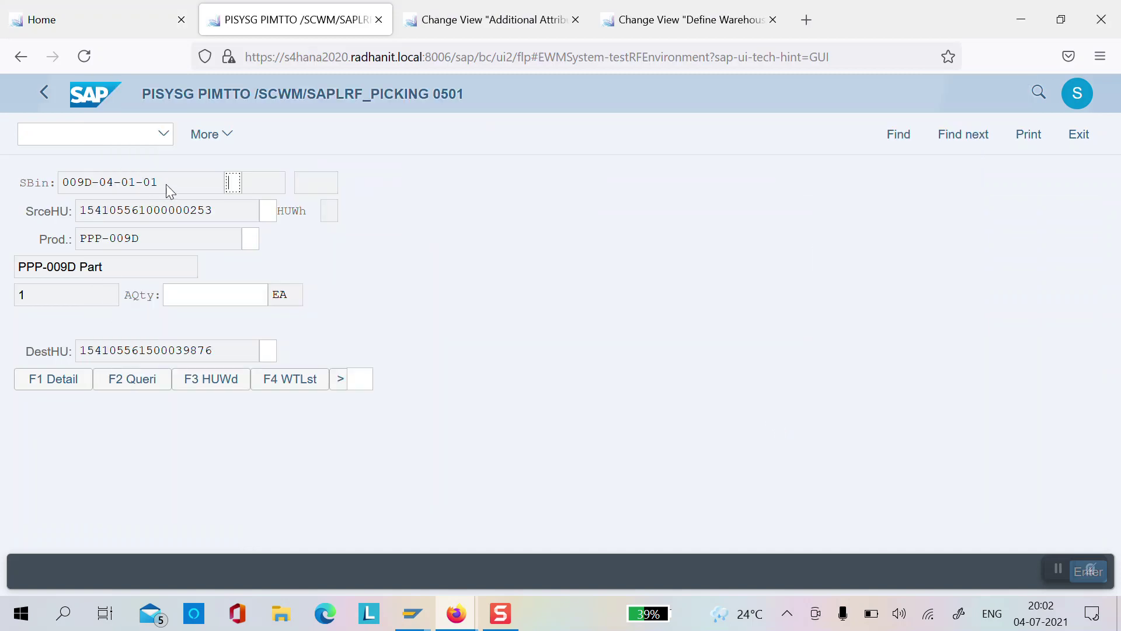
{"action": "left_click_drag", "start_coordinate": [63, 186], "coordinate": [168, 196]}
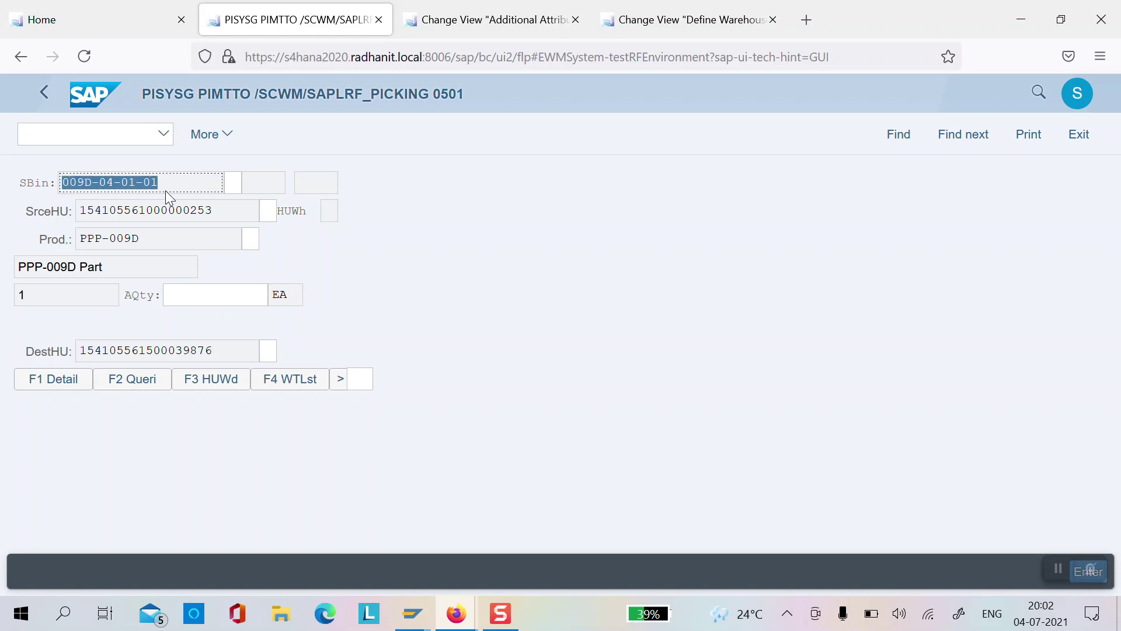
{"action": "key", "text": "Tab"}
{"action": "key", "text": "ctrl+v"}
{"action": "key", "text": "Return"}
{"action": "left_click", "coordinate": [90, 215]}
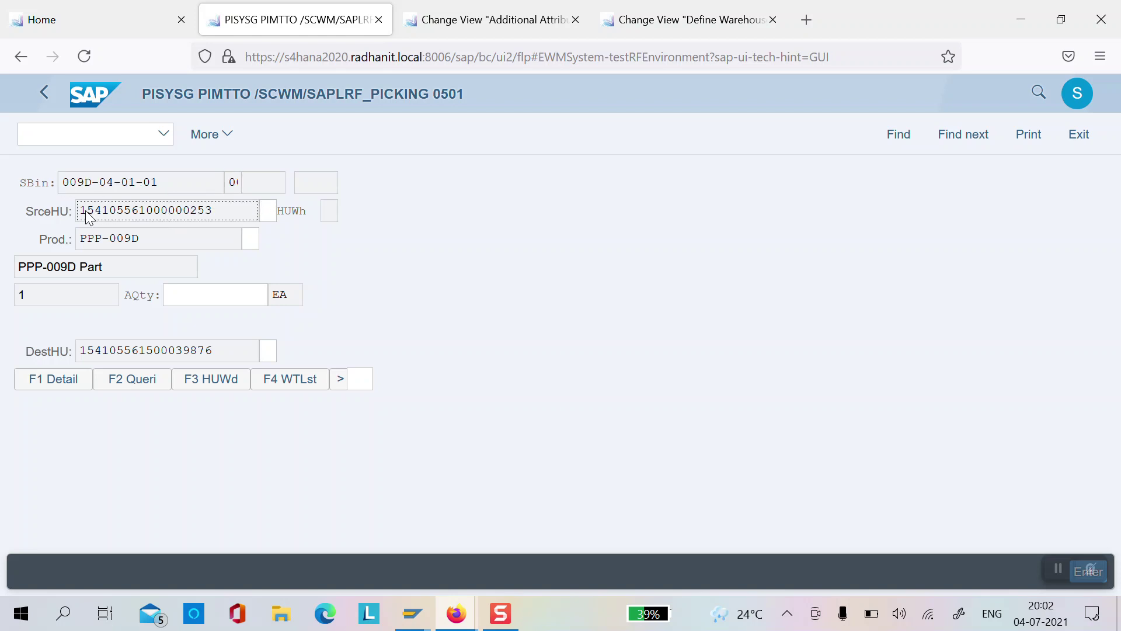
{"action": "left_click_drag", "start_coordinate": [81, 211], "coordinate": [230, 211]}
{"action": "key", "text": "ctrl+c"}
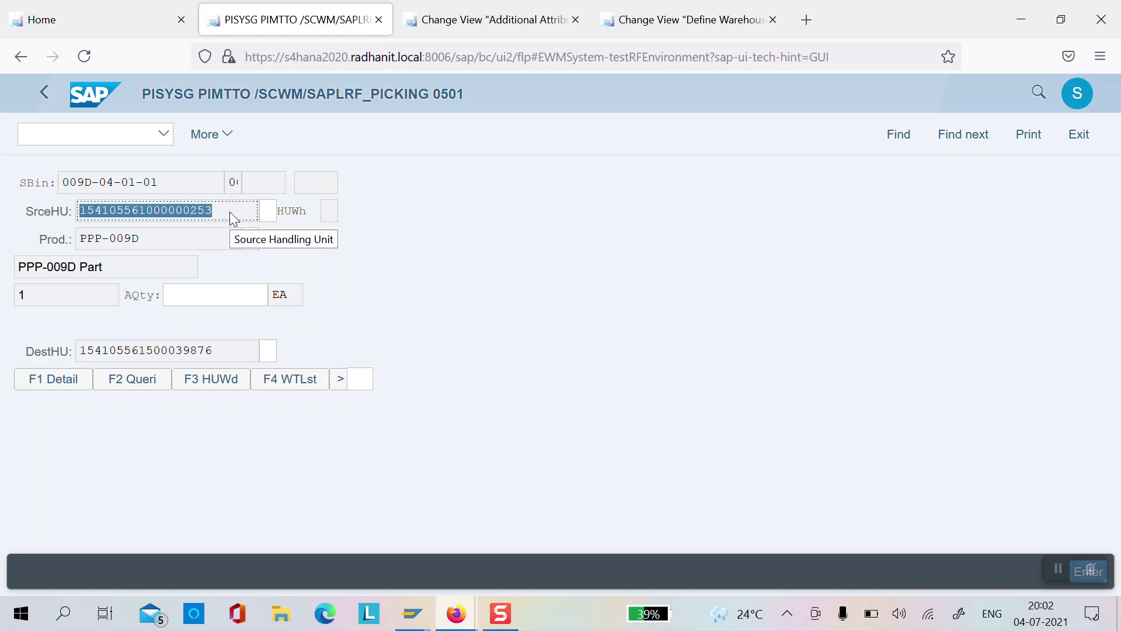
{"action": "key", "text": "Tab"}
{"action": "key", "text": "ctrl+v"}
{"action": "key", "text": "Return"}
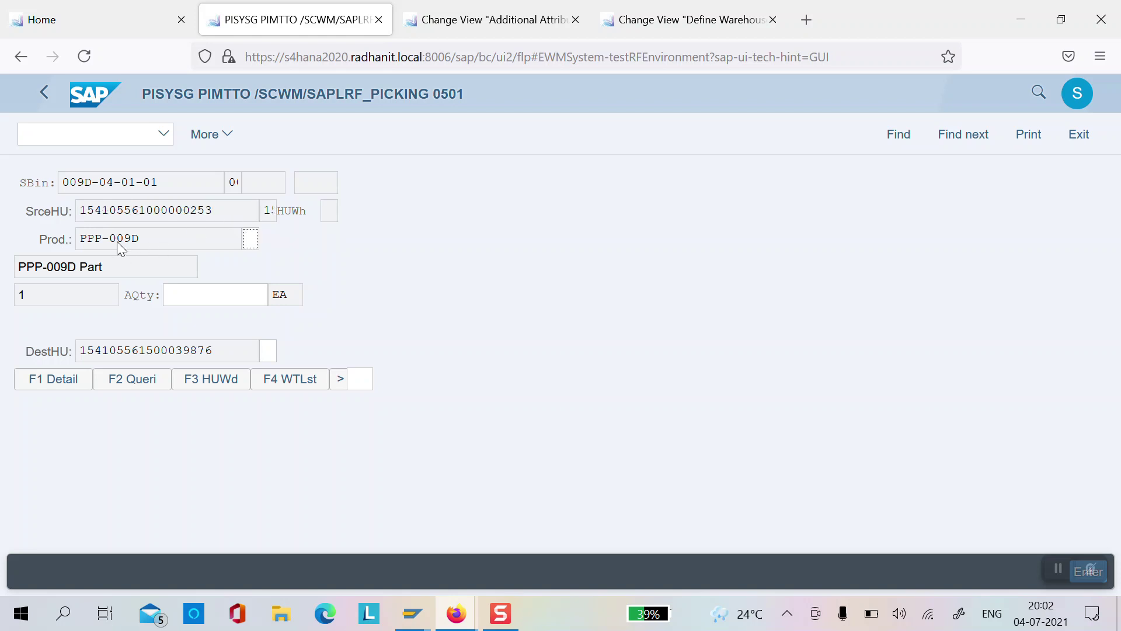
Verify the product as PPP-009D and set the actual quantity to 1 EA.
{"action": "left_click_drag", "start_coordinate": [81, 241], "coordinate": [102, 244]}
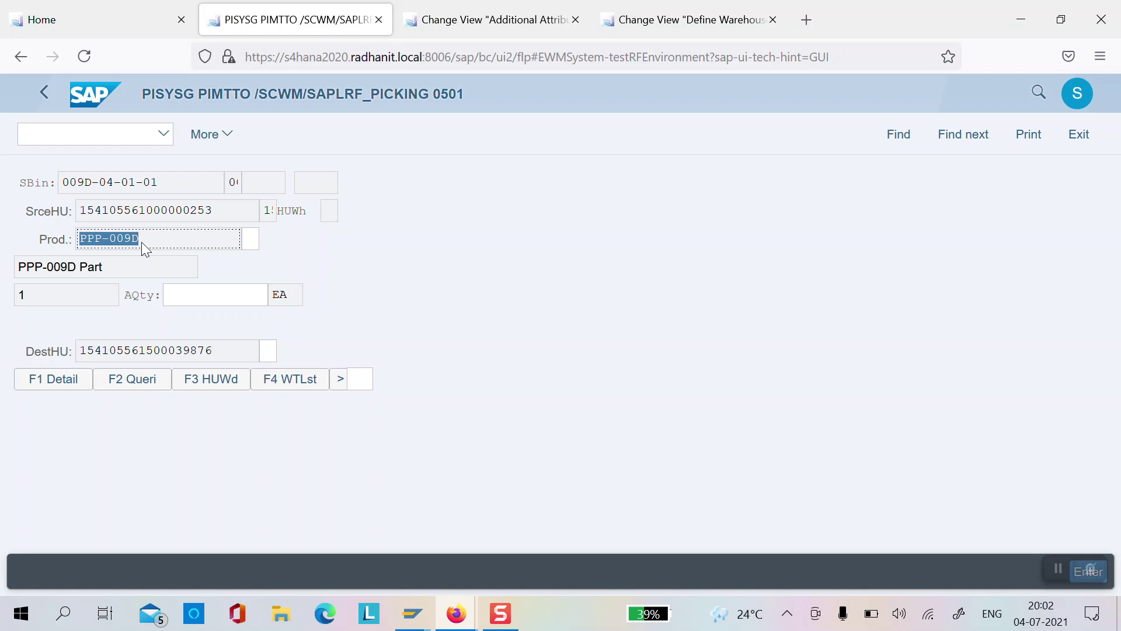
{"action": "key", "text": "Tab"}
{"action": "type", "text": "PPP-009D"}
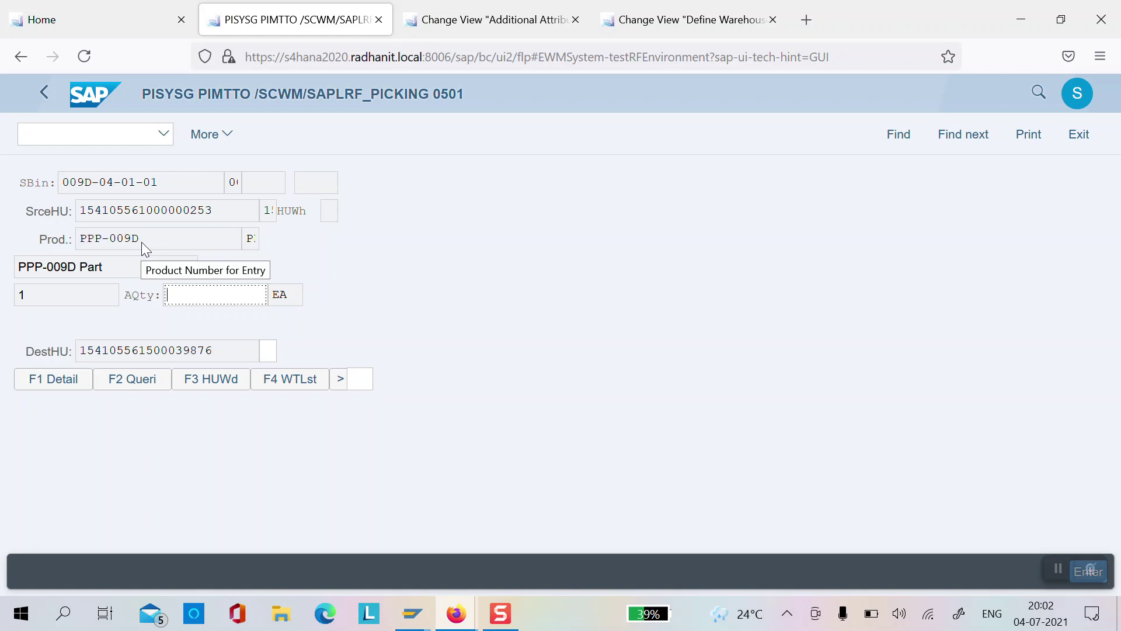
{"action": "left_click", "coordinate": [194, 296]}
{"action": "type", "text": "1"}
{"action": "left_click", "coordinate": [100, 358]}
{"action": "left_click_drag", "start_coordinate": [82, 353], "coordinate": [222, 352]}
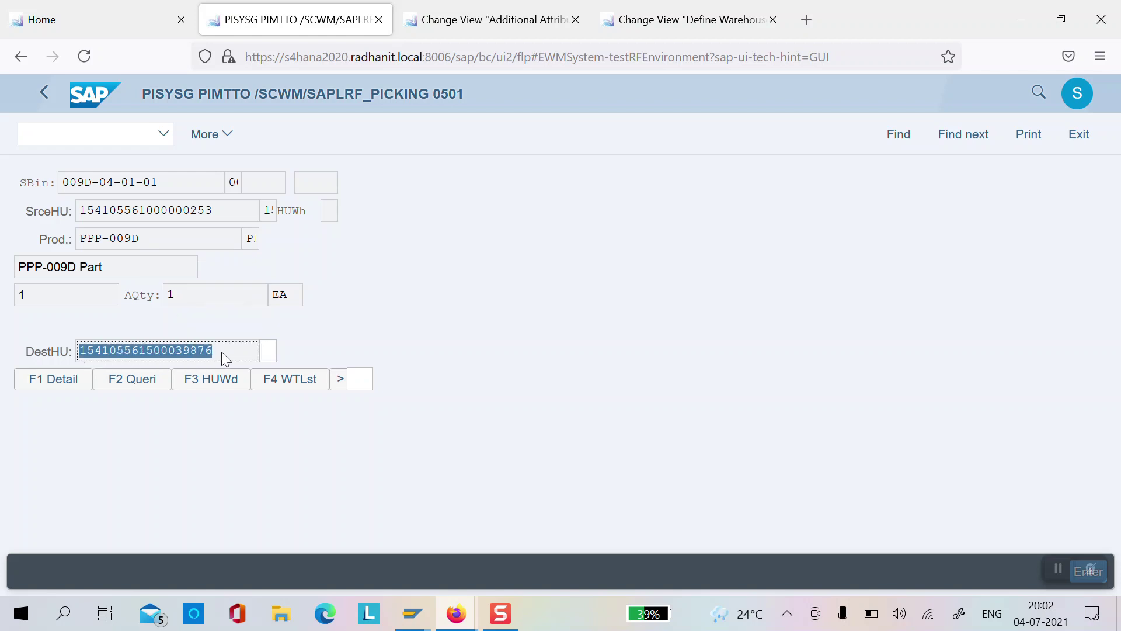
{"action": "key", "text": "Tab"}
{"action": "type", "text": "6"}
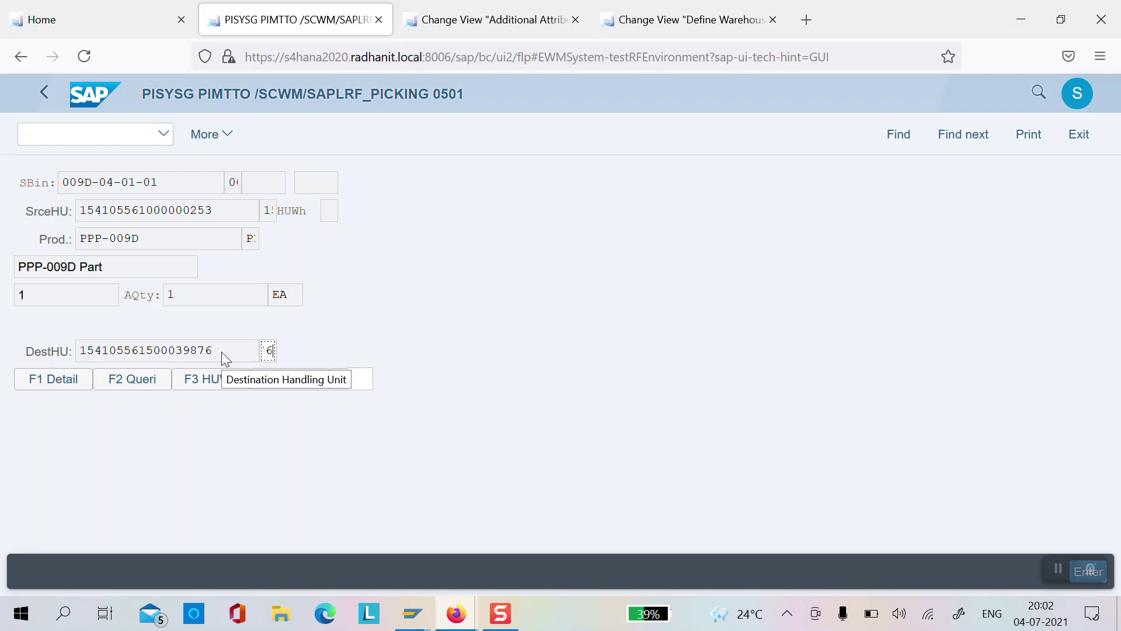
{"action": "key", "text": "Return"}
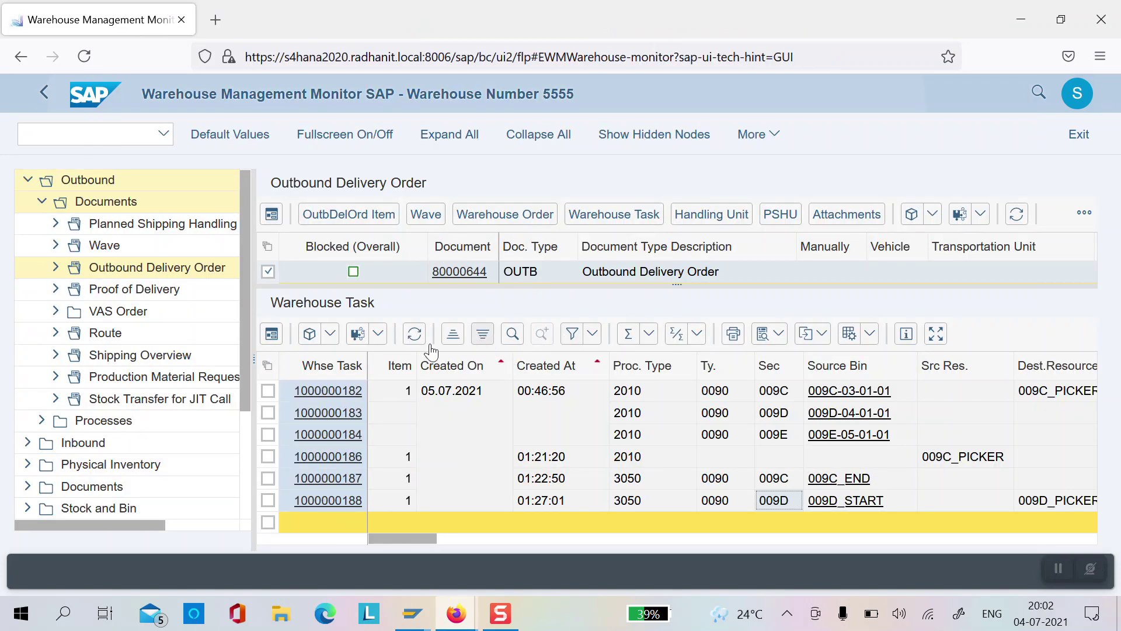
Refresh the delivery's warehouse tasks in the monitor and check the 009D-04-01-01 pick's row through its destination resource.
{"action": "left_click", "coordinate": [414, 340]}
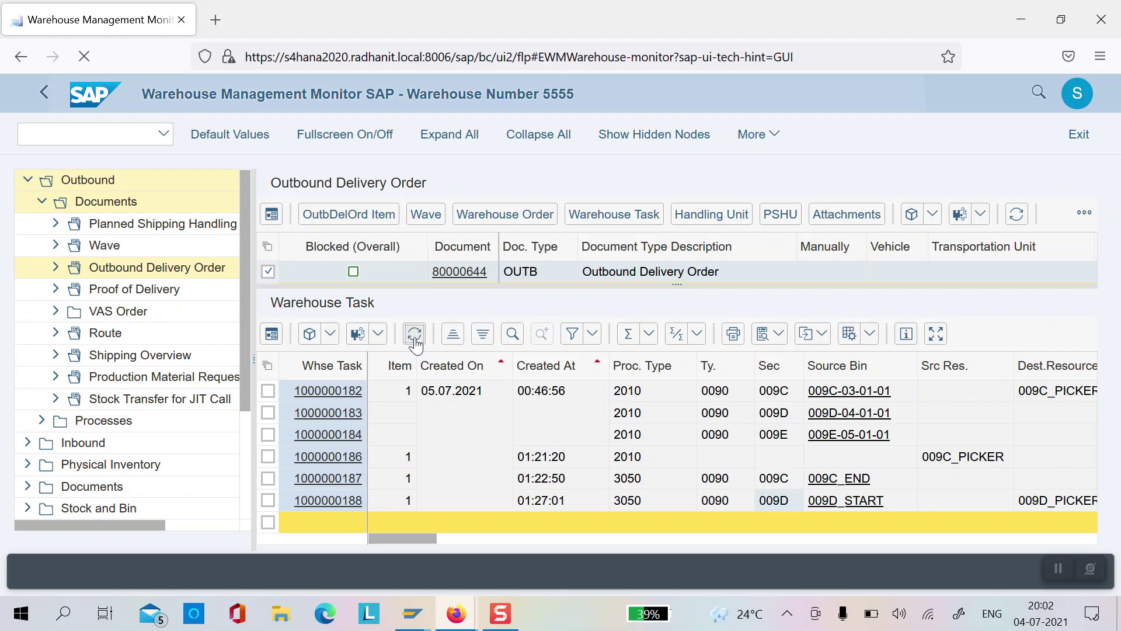
{"action": "left_click", "coordinate": [707, 395]}
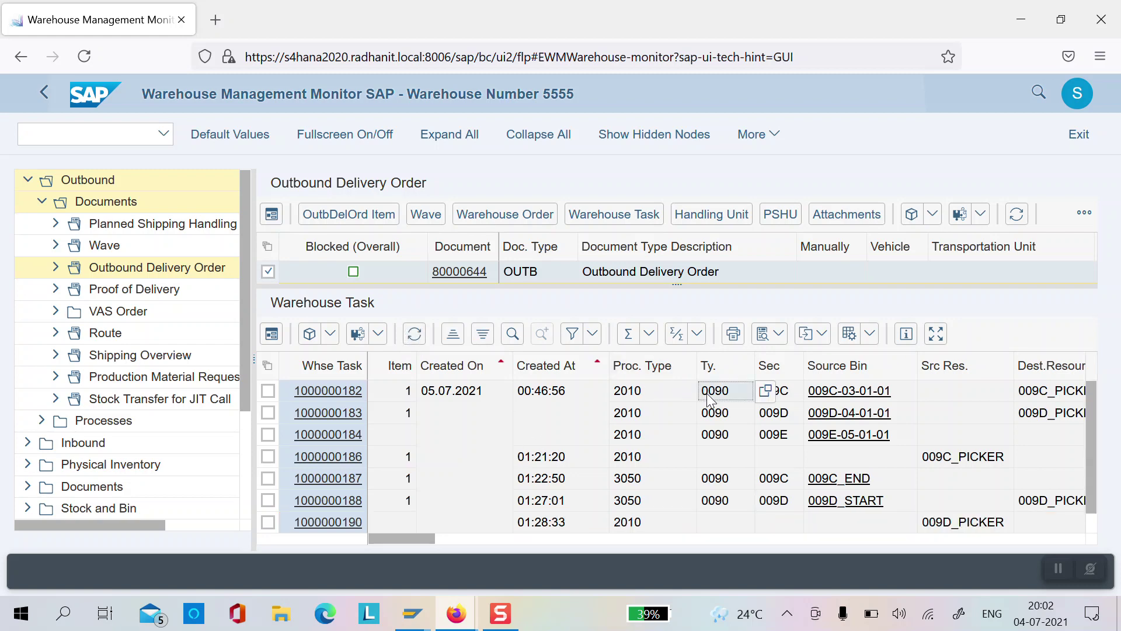
{"action": "key", "text": "Down"}
{"action": "key", "text": "Left"}
{"action": "key", "text": "Up"}
{"action": "key", "text": "Left"}
{"action": "key", "text": "Left"}
{"action": "key", "text": "Left"}
{"action": "key", "text": "Left"}
{"action": "key", "text": "Right"}
{"action": "key", "text": "Up"}
{"action": "key", "text": "Right"}
{"action": "key", "text": "Right"}
{"action": "key", "text": "Right"}
{"action": "key", "text": "Right"}
{"action": "key", "text": "Right"}
{"action": "key", "text": "Right"}
{"action": "key", "text": "Right"}
{"action": "key", "text": "Right"}
{"action": "key", "text": "Down"}
Examine the newest warehouse task's source bin, source resource and destination bin.
{"action": "key", "text": "Up"}
{"action": "key", "text": "Down"}
{"action": "key", "text": "Down"}
{"action": "key", "text": "Down"}
{"action": "key", "text": "Down"}
{"action": "key", "text": "Down"}
{"action": "key", "text": "Down"}
{"action": "key", "text": "Down"}
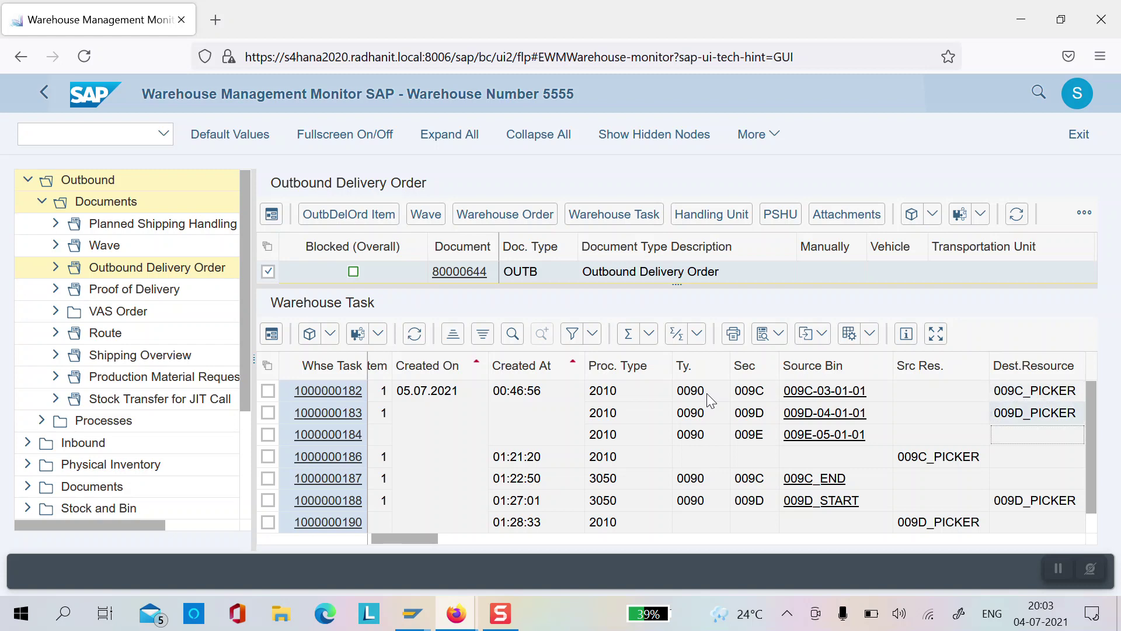
{"action": "key", "text": "Up"}
{"action": "key", "text": "Left"}
{"action": "key", "text": "Left"}
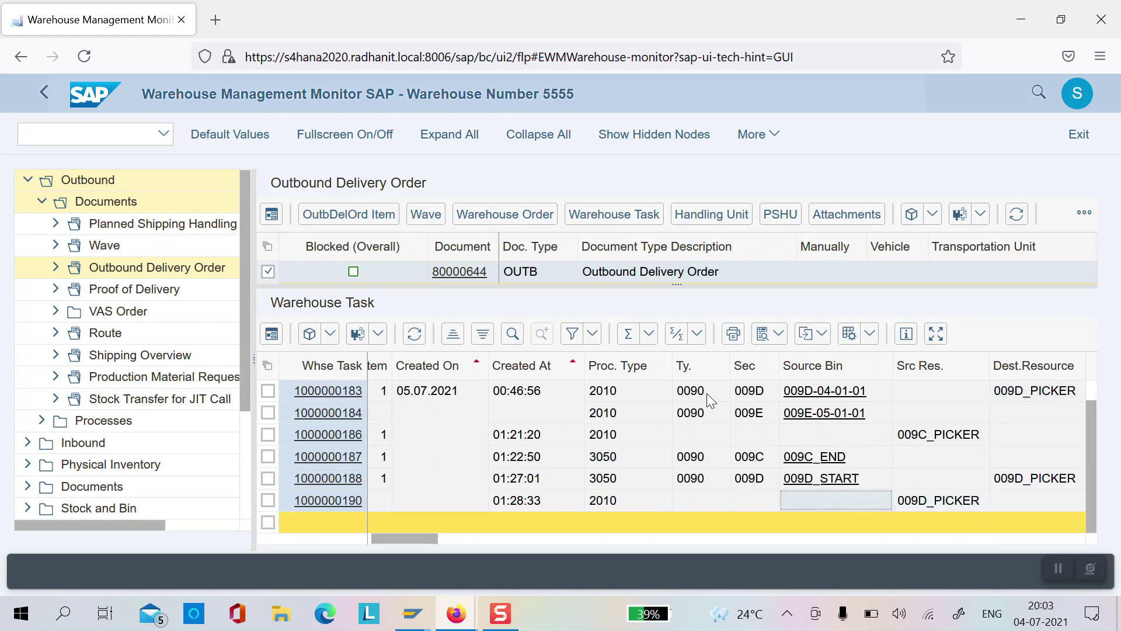
{"action": "key", "text": "Right"}
{"action": "key", "text": "Right"}
{"action": "key", "text": "Right"}
{"action": "key", "text": "Right"}
{"action": "key", "text": "Right"}
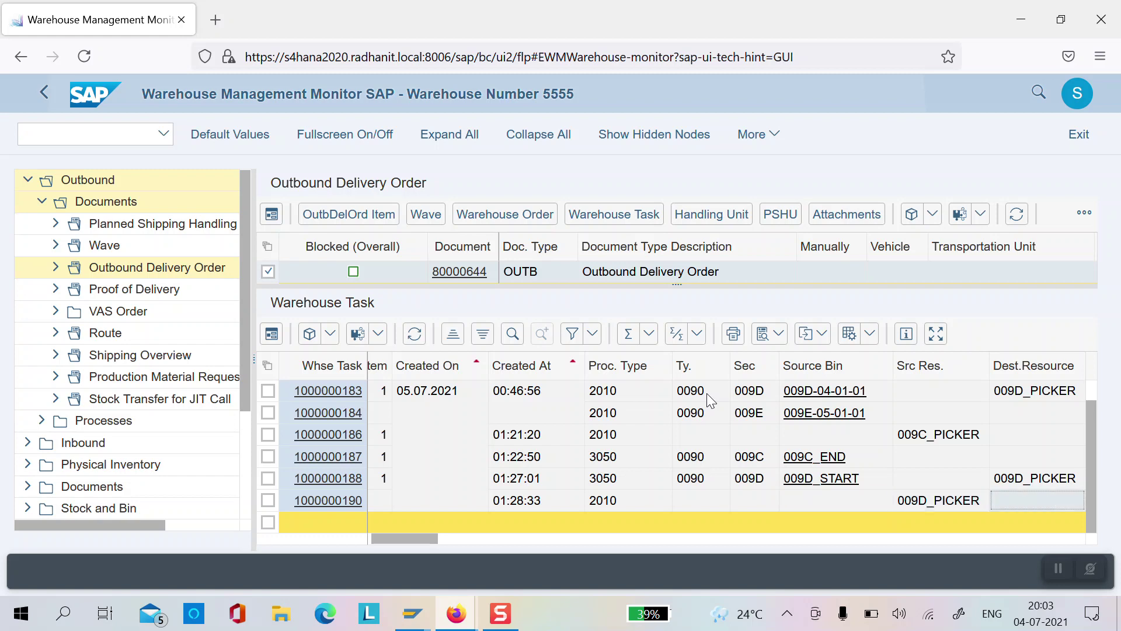
{"action": "key", "text": "Right"}
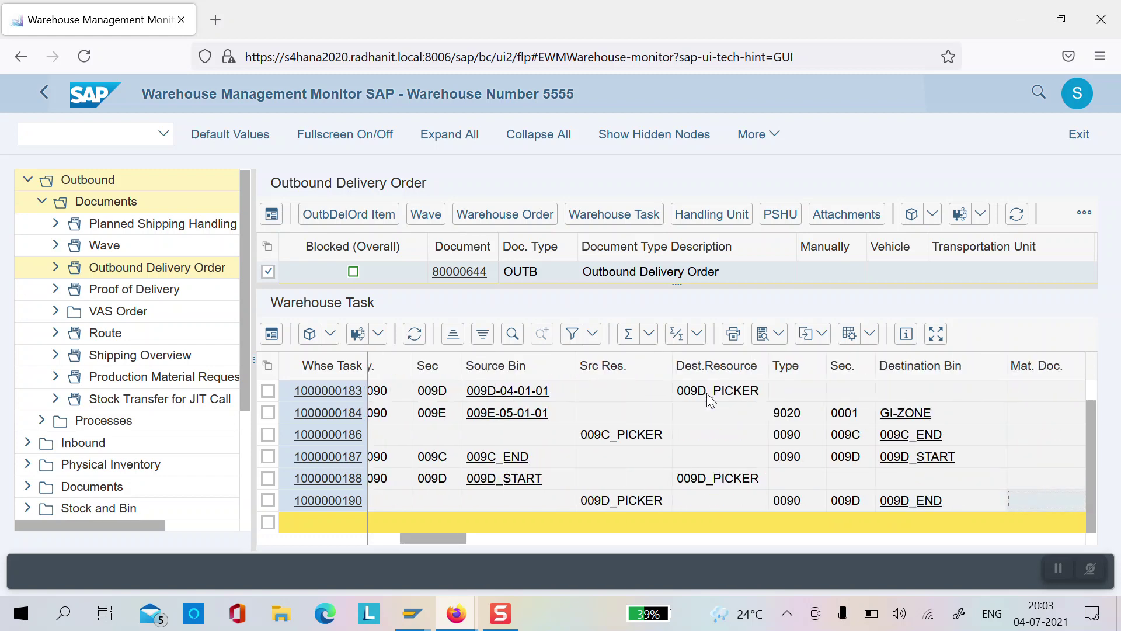
Compare the newest task's source resource with its destination storage type, section and bin.
{"action": "key", "text": "Left"}
{"action": "key", "text": "Left"}
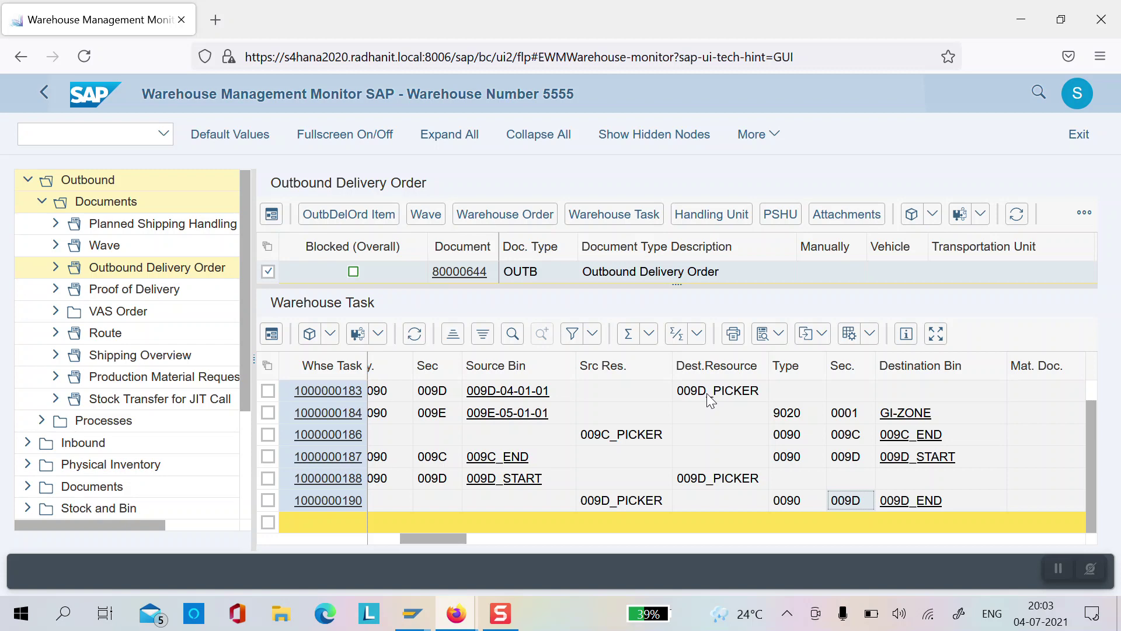
{"action": "key", "text": "Left"}
{"action": "key", "text": "Left"}
{"action": "key", "text": "Left"}
{"action": "key", "text": "Left"}
{"action": "key", "text": "Right"}
{"action": "key", "text": "Right"}
{"action": "key", "text": "Right"}
{"action": "key", "text": "Right"}
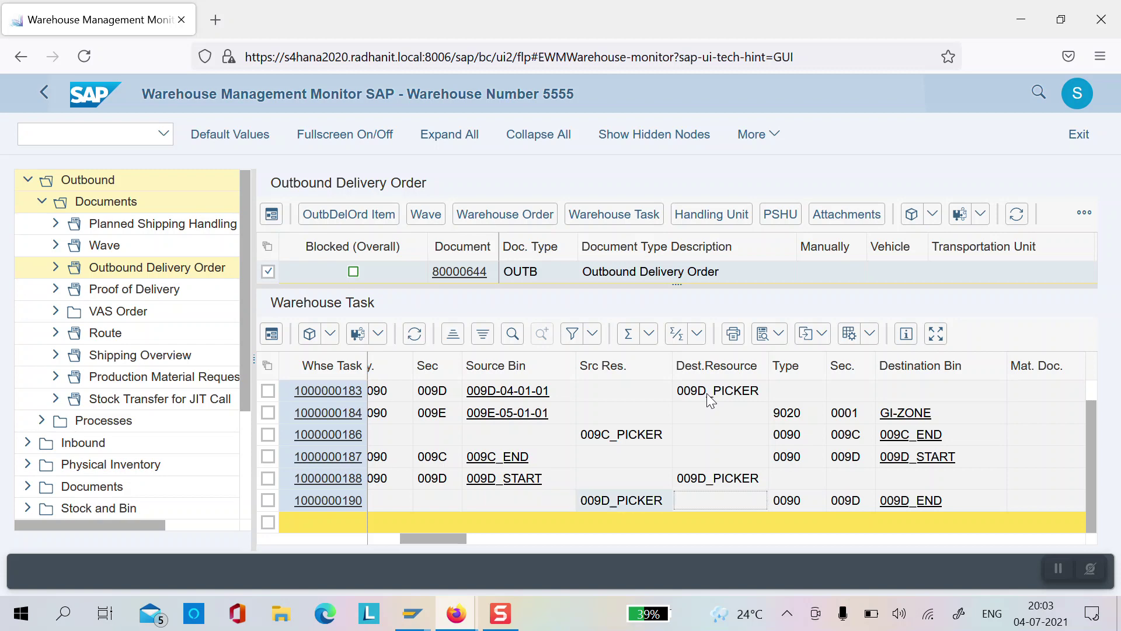
{"action": "key", "text": "Right"}
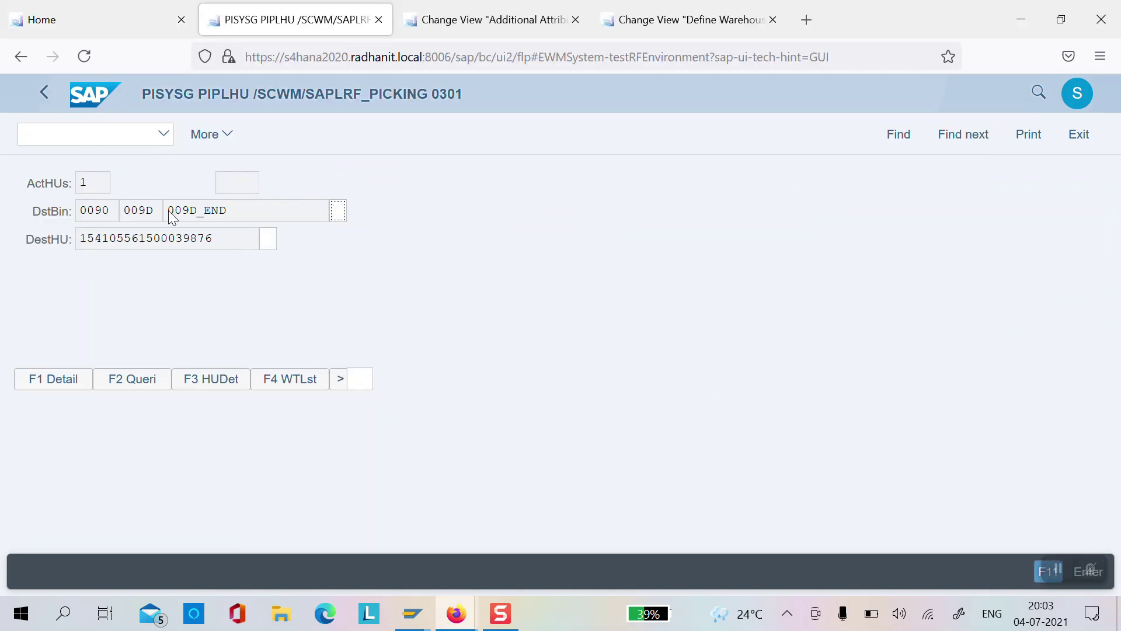
{"action": "left_click", "coordinate": [169, 212]}
{"action": "key", "text": "Tab"}
{"action": "type", "text": "009D_END"}
{"action": "key", "text": "Tab"}
{"action": "left_click_drag", "start_coordinate": [213, 240], "coordinate": [78, 249]}
{"action": "key", "text": "ctrl+c"}
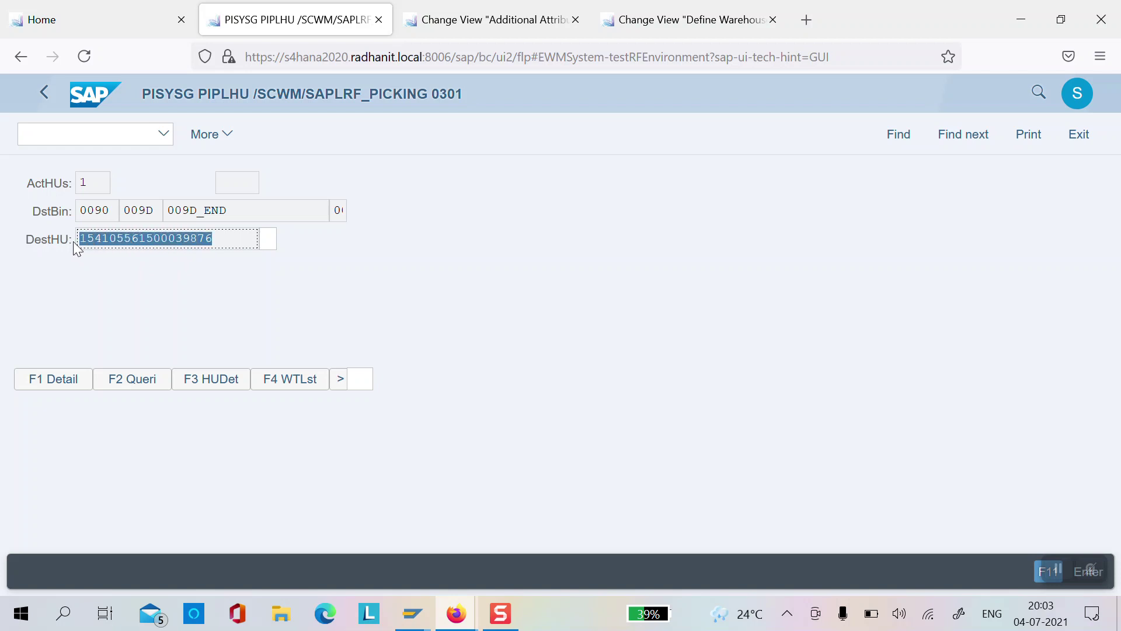
{"action": "key", "text": "Tab"}
{"action": "key", "text": "ctrl+v"}
{"action": "key", "text": "Return"}
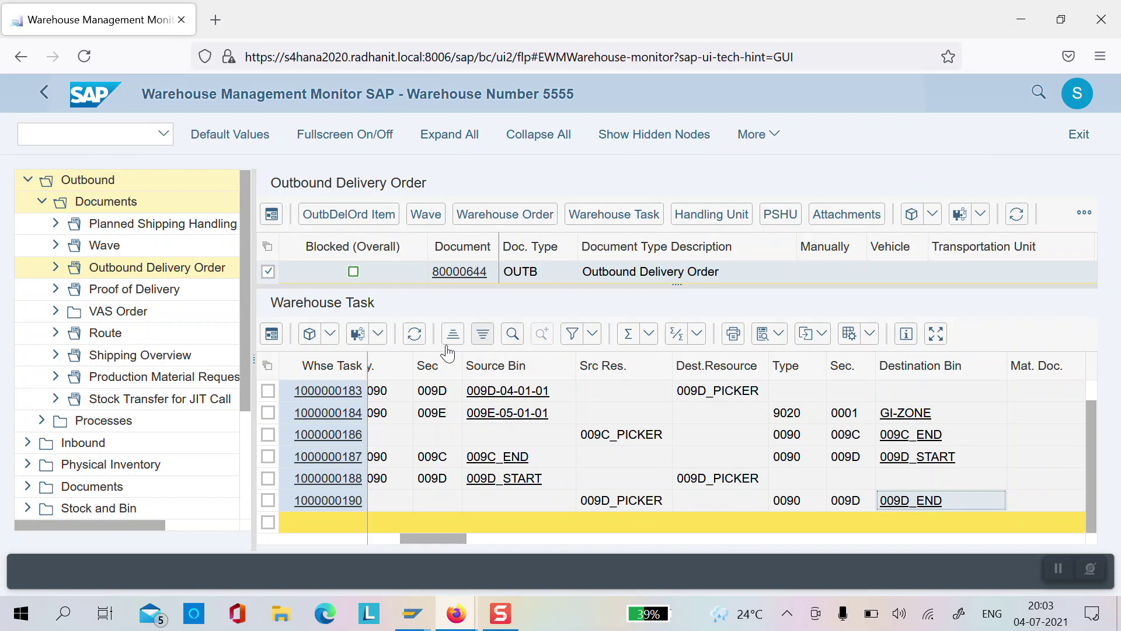
Refresh the delivery's warehouse tasks in the monitor and examine the newest task's process type and source bin.
{"action": "left_click", "coordinate": [415, 337]}
{"action": "left_click", "coordinate": [615, 435]}
{"action": "key", "text": "Down"}
{"action": "key", "text": "Down"}
{"action": "key", "text": "Down"}
{"action": "key", "text": "Down"}
{"action": "key", "text": "Up"}
{"action": "key", "text": "Left"}
{"action": "key", "text": "Left"}
{"action": "key", "text": "Tab"}
{"action": "key", "text": "Tab"}
{"action": "key", "text": "Tab"}
{"action": "key", "text": "Tab"}
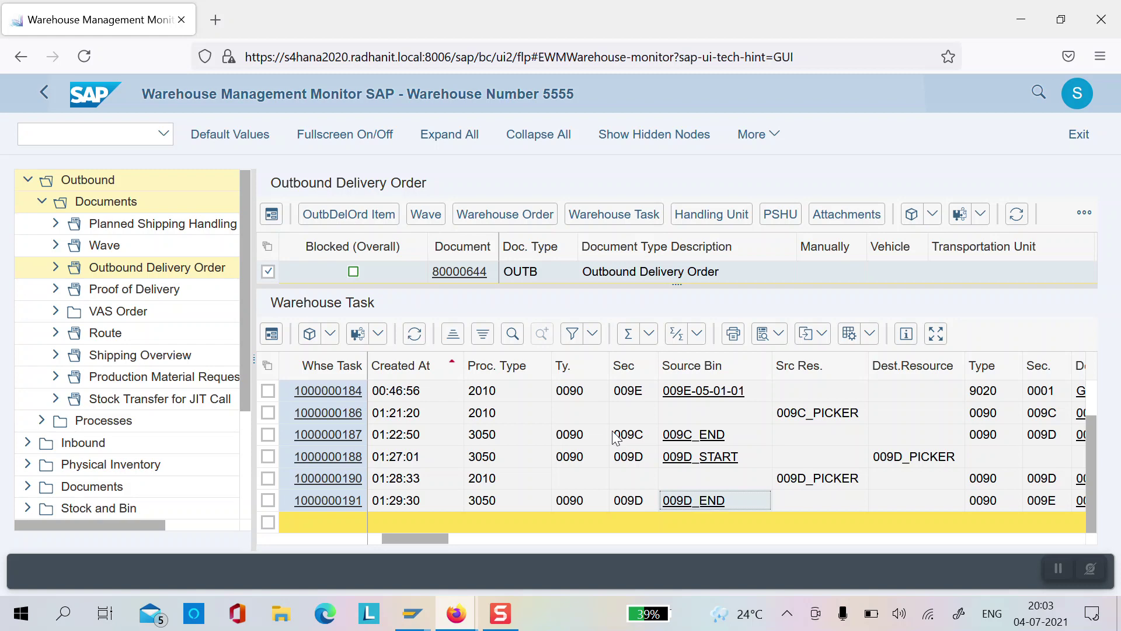
Examine the destination storage type, section and bin of the newest task, which starts from 009D_END.
{"action": "key", "text": "Tab"}
{"action": "key", "text": "Tab"}
{"action": "key", "text": "Tab"}
{"action": "key", "text": "Tab"}
{"action": "key", "text": "Tab"}
{"action": "key", "text": "Tab"}
{"action": "key", "text": "shift+Tab"}
{"action": "key", "text": "shift+Tab"}
{"action": "key", "text": "shift+Tab"}
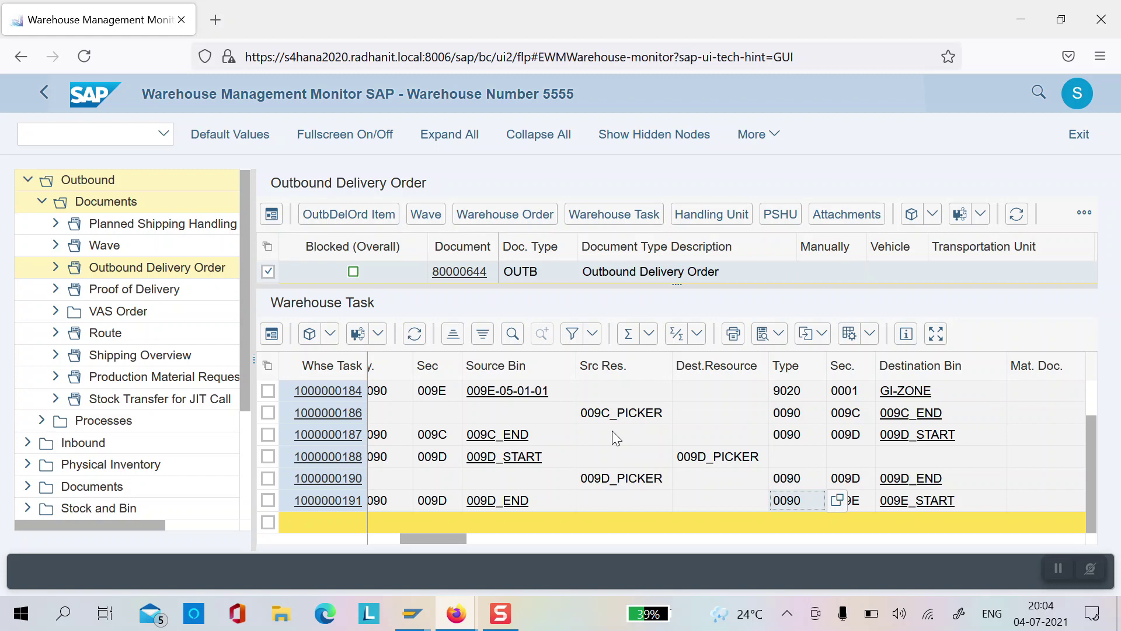
{"action": "key", "text": "Tab"}
{"action": "key", "text": "Tab"}
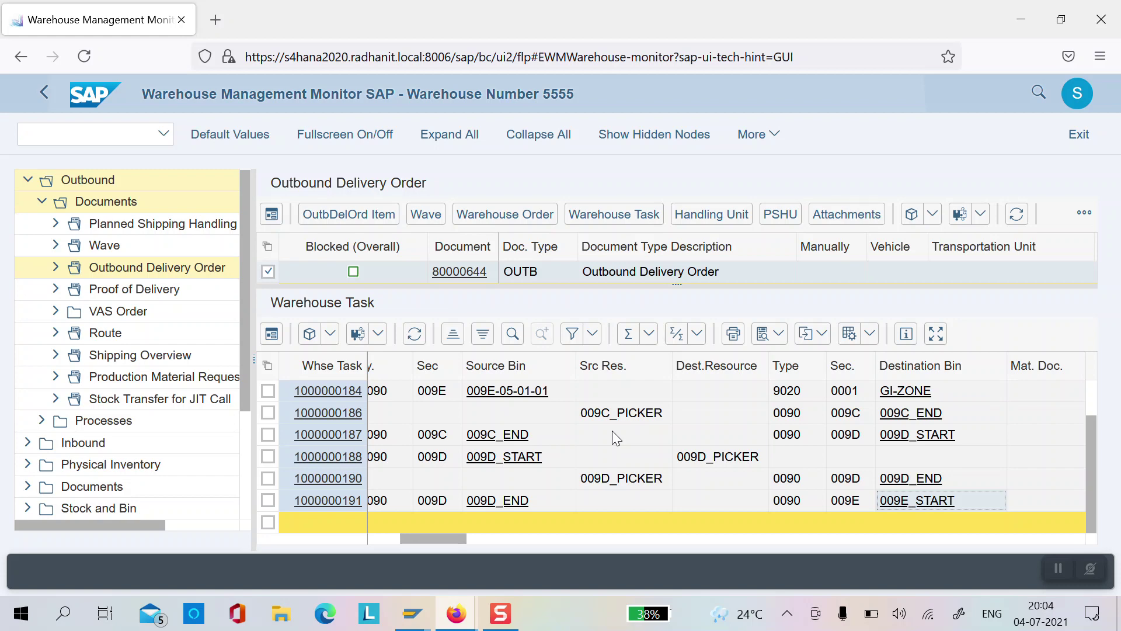
Review the tasks' destination bins from the newest task back up to the 009D-04-01-01 pick.
{"action": "key", "text": "Up"}
{"action": "key", "text": "Up"}
{"action": "key", "text": "Up"}
{"action": "key", "text": "Up"}
{"action": "key", "text": "Up"}
{"action": "key", "text": "Up"}
{"action": "key", "text": "Up"}
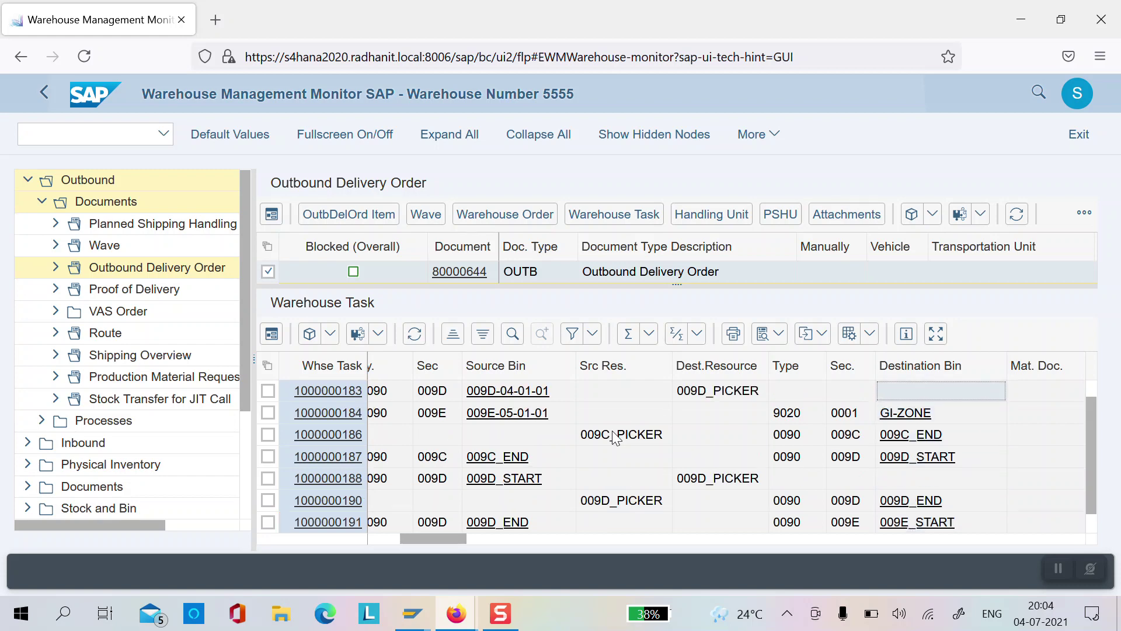
Review the source and destination bins of the delivery's warehouse tasks, running through the list down to the 009D_END task.
{"action": "key", "text": "Down"}
{"action": "key", "text": "Down"}
{"action": "key", "text": "Down"}
{"action": "key", "text": "Down"}
{"action": "key", "text": "Down"}
{"action": "key", "text": "Down"}
{"action": "key", "text": "Down"}
{"action": "key", "text": "Down"}
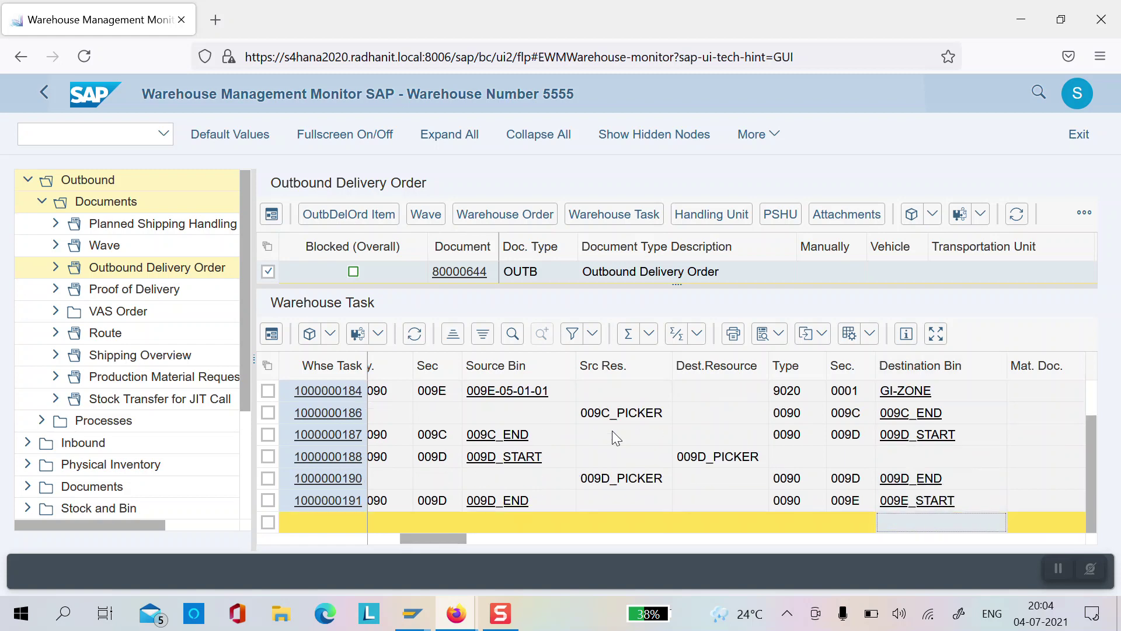
{"action": "key", "text": "Up"}
{"action": "key", "text": "Up"}
{"action": "key", "text": "Up"}
{"action": "key", "text": "Up"}
{"action": "key", "text": "Up"}
{"action": "key", "text": "Up"}
{"action": "key", "text": "Up"}
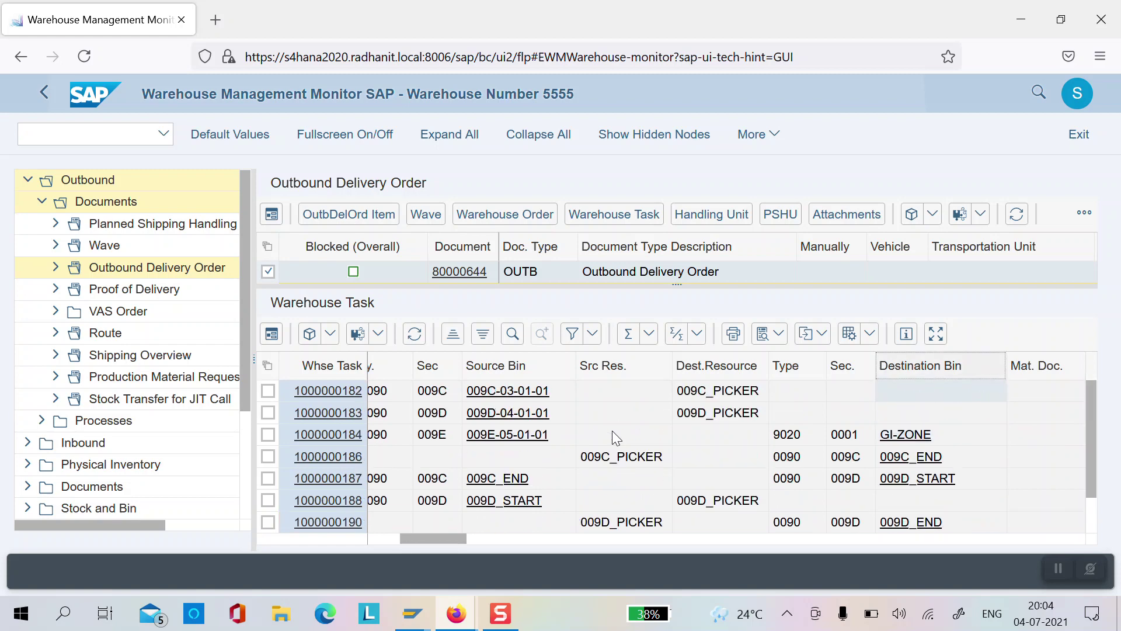
{"action": "key", "text": "Down"}
{"action": "key", "text": "Down"}
{"action": "key", "text": "Down"}
{"action": "key", "text": "Down"}
{"action": "key", "text": "Down"}
{"action": "key", "text": "Down"}
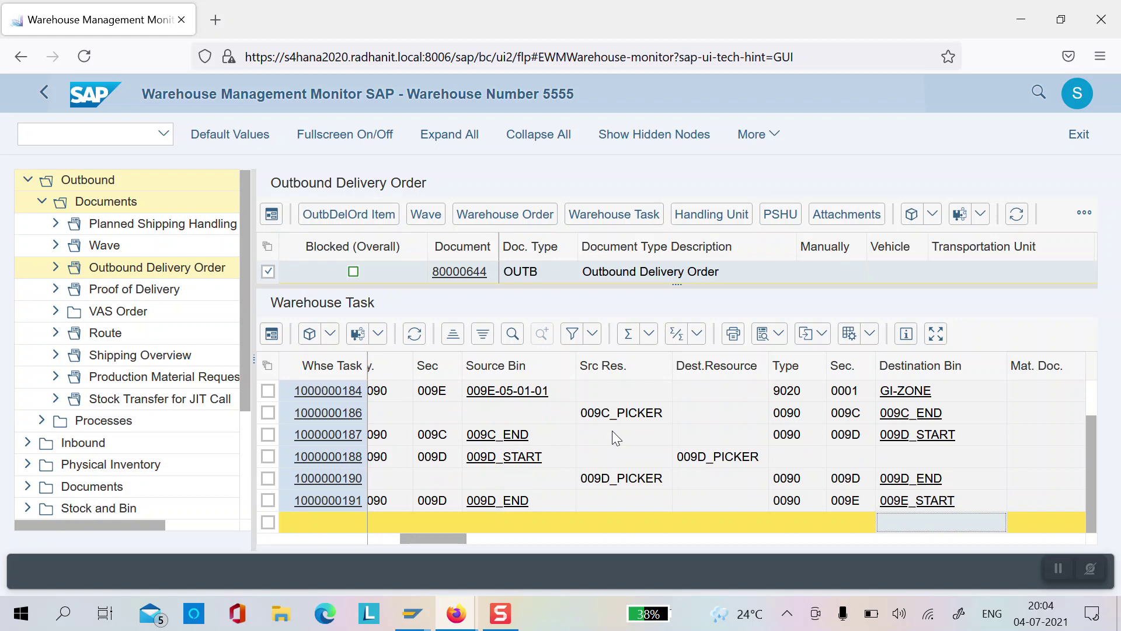
Switch to the RF session, restart transaction /n/scwm/rfui, and log on to warehouse 5555 with resource 009E_PICKER and default device PD01.
{"action": "key", "text": "alt+Tab"}
{"action": "left_click", "coordinate": [87, 131]}
{"action": "type", "text": "/n"}
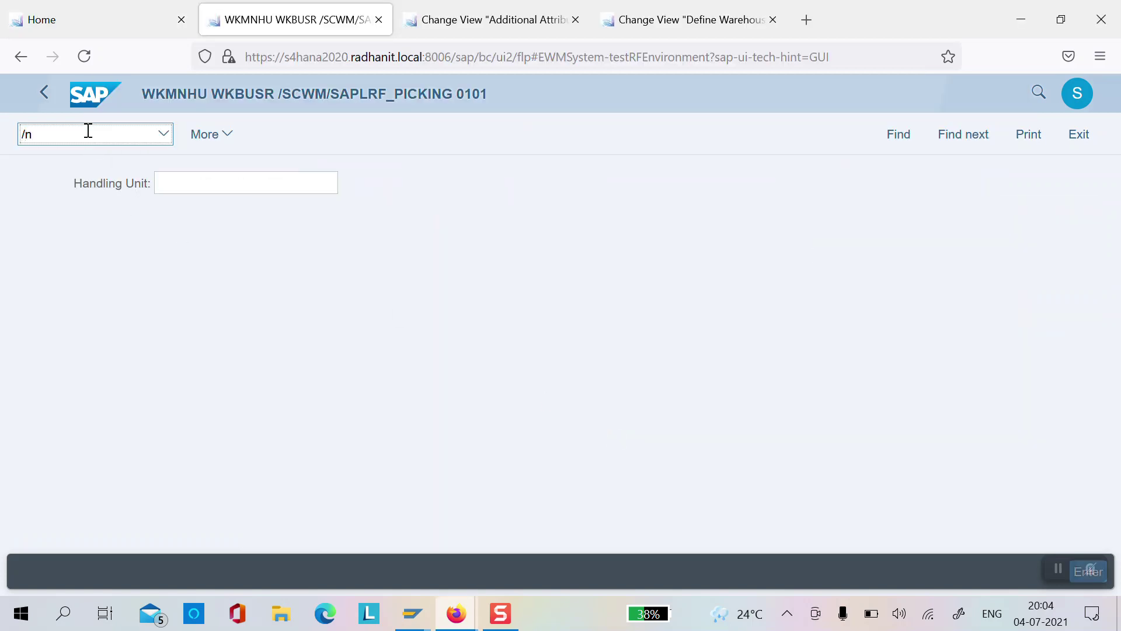
{"action": "type", "text": "/scwm/rfui"}
{"action": "key", "text": "Return"}
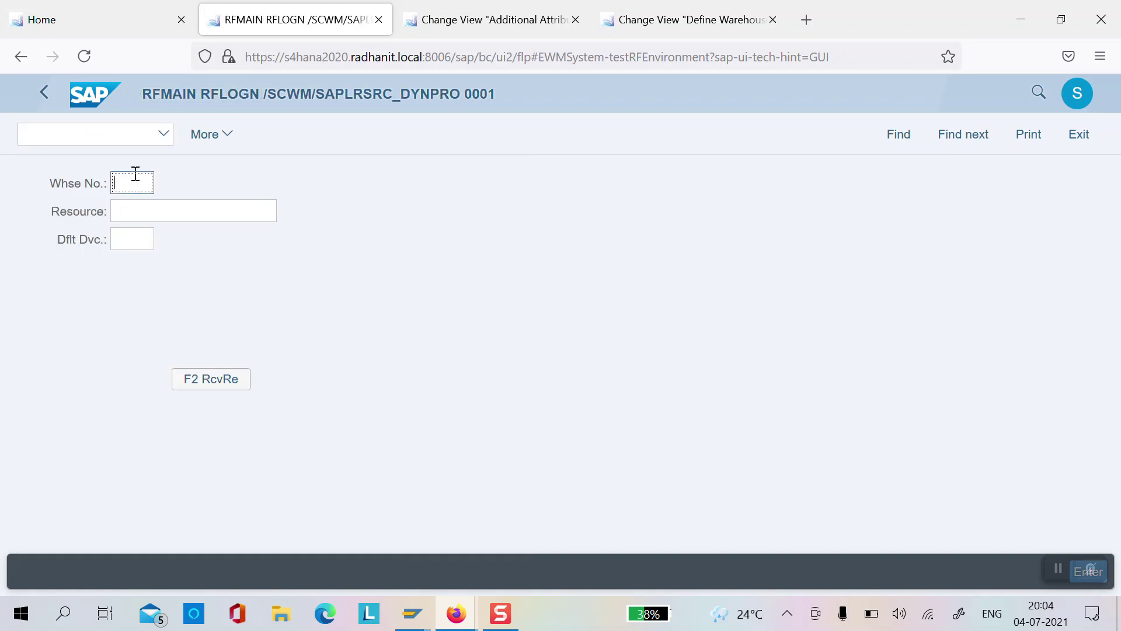
{"action": "type", "text": "5555"}
{"action": "key", "text": "Tab"}
{"action": "type", "text": "009e_picker"}
{"action": "key", "text": "Return"}
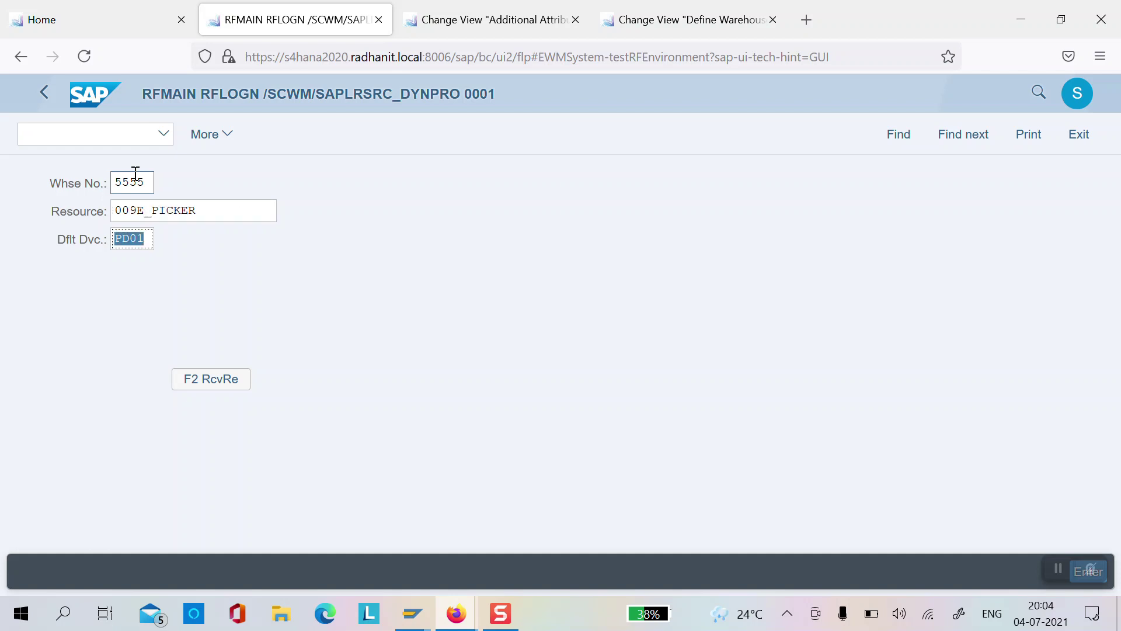
{"action": "key", "text": "Return"}
{"action": "left_click", "coordinate": [150, 214]}
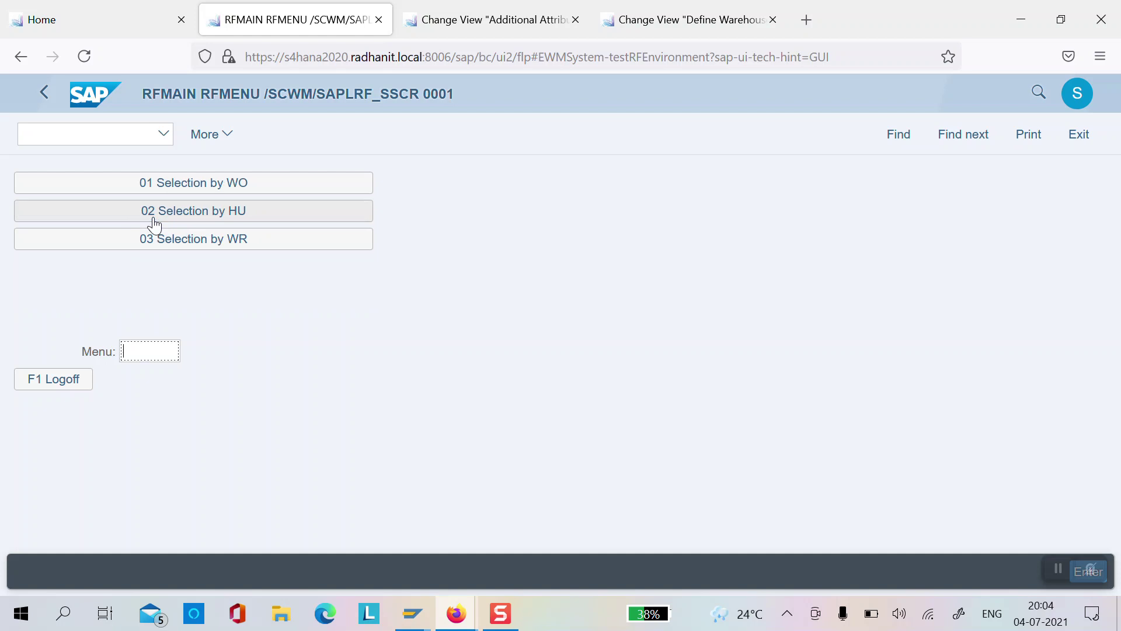
{"action": "left_click", "coordinate": [209, 214]}
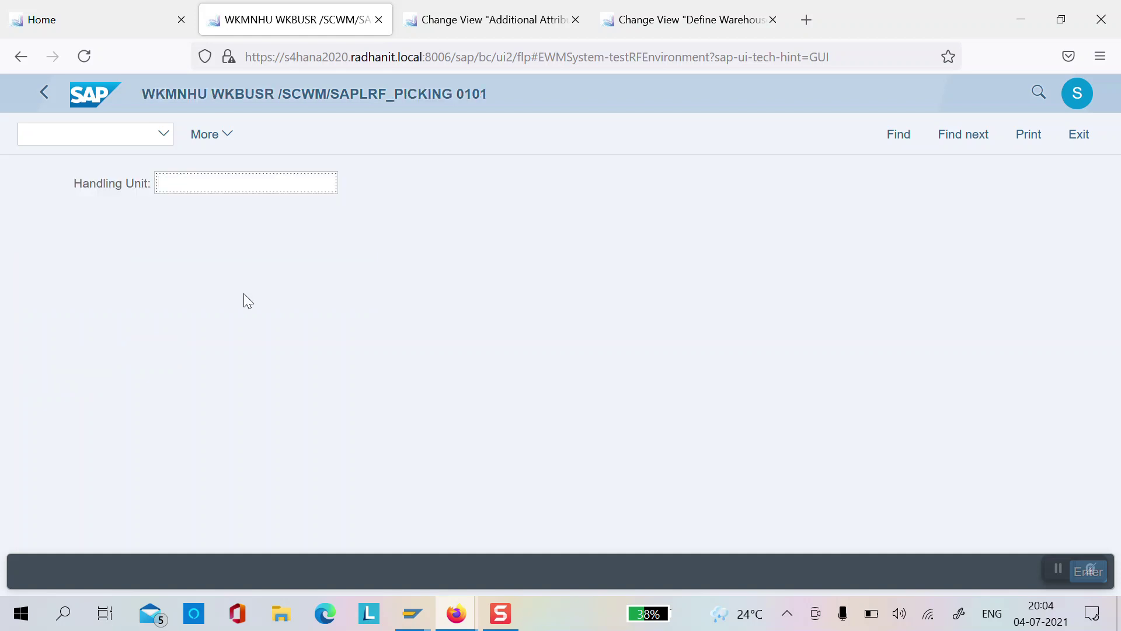
{"action": "key", "text": "Down"}
{"action": "key", "text": "Down"}
{"action": "key", "text": "Return"}
{"action": "key", "text": "Return"}
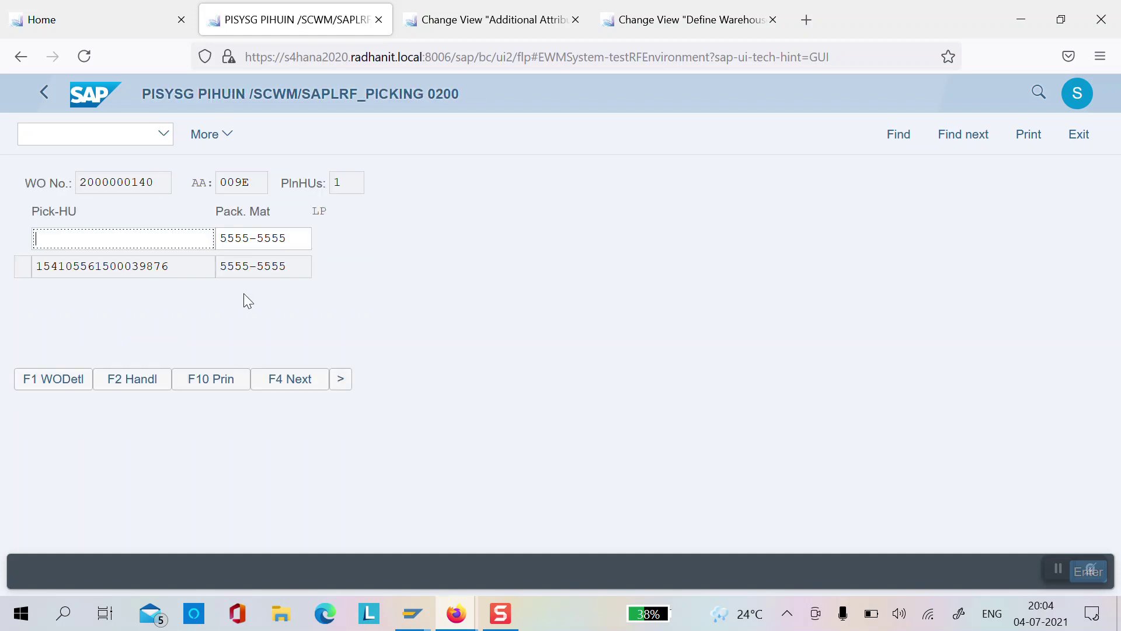
{"action": "left_click", "coordinate": [290, 381]}
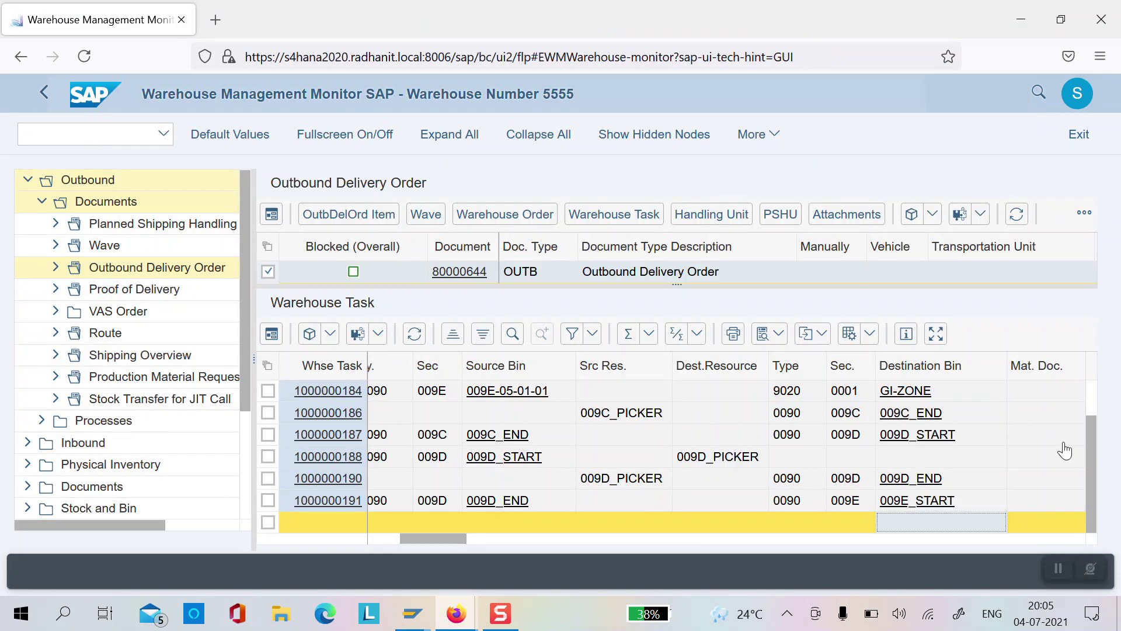
Refresh the delivery's warehouse tasks in the monitor and examine the newest task's source storage type, process type and creation time.
{"action": "left_click", "coordinate": [415, 333]}
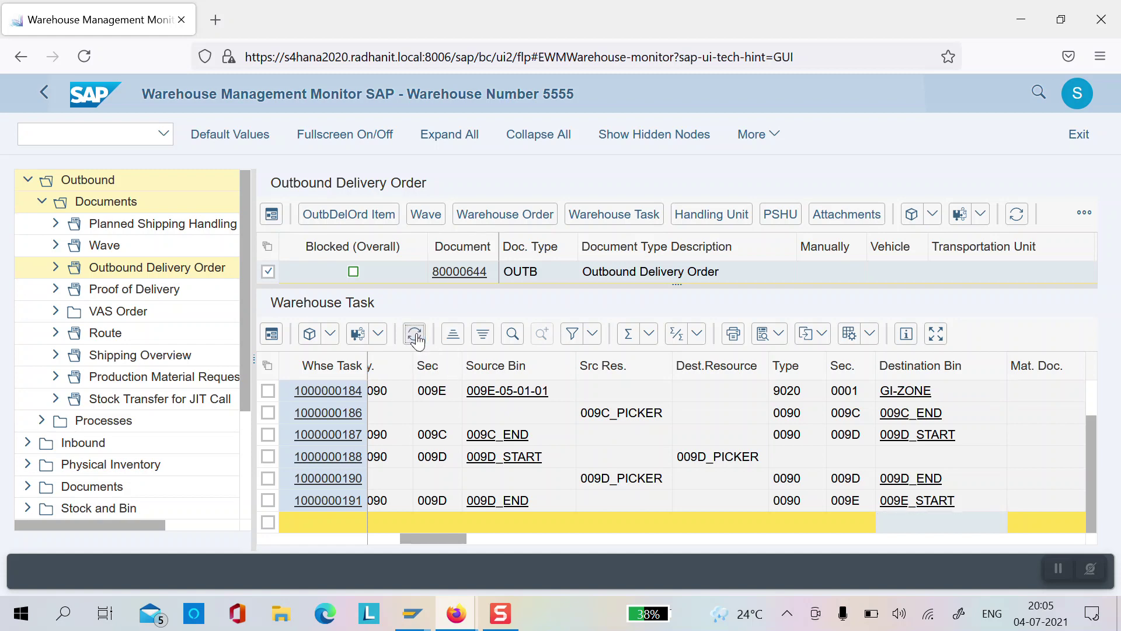
{"action": "left_click", "coordinate": [639, 499]}
{"action": "key", "text": "Down"}
{"action": "key", "text": "Down"}
{"action": "key", "text": "Up"}
{"action": "key", "text": "Left"}
{"action": "key", "text": "Left"}
{"action": "key", "text": "Left"}
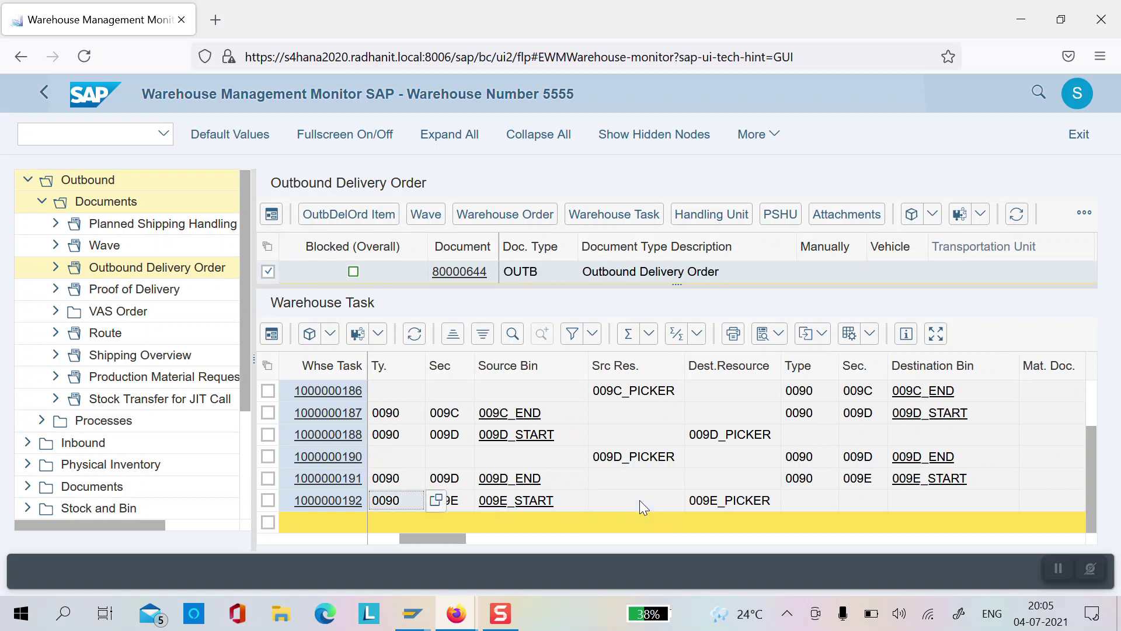
{"action": "key", "text": "Left"}
{"action": "key", "text": "Left"}
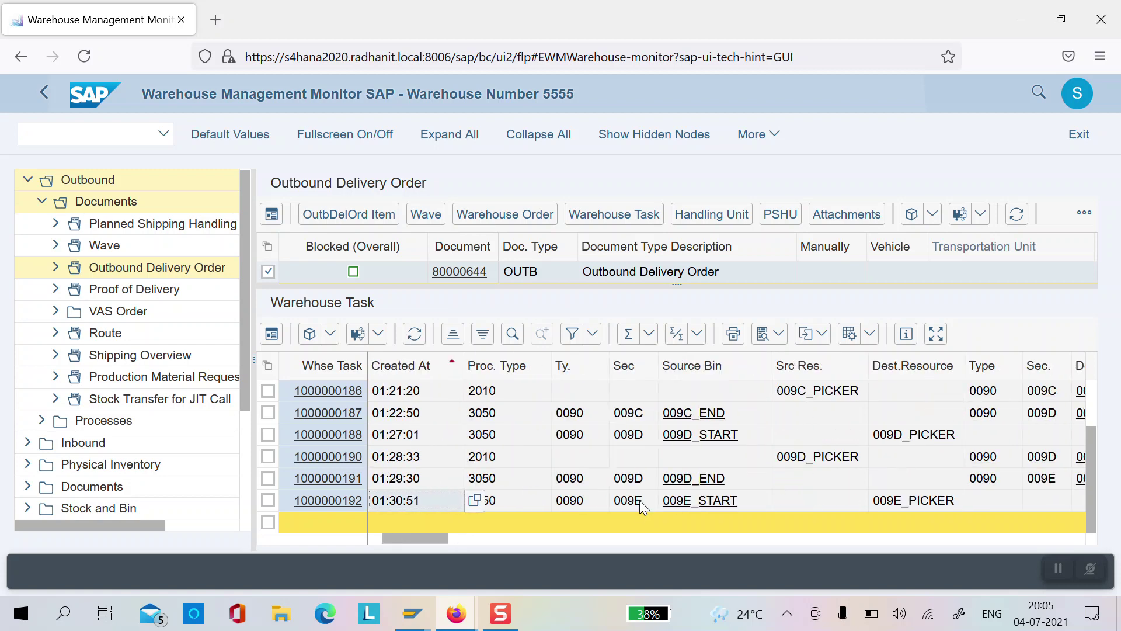
Compare the process types and source data of the recent tasks, and examine the newest task's source bin and destination columns.
{"action": "key", "text": "Up"}
{"action": "key", "text": "Up"}
{"action": "key", "text": "Up"}
{"action": "key", "text": "Up"}
{"action": "key", "text": "Up"}
{"action": "key", "text": "Right"}
{"action": "key", "text": "Right"}
{"action": "key", "text": "Down"}
{"action": "key", "text": "Down"}
{"action": "key", "text": "Down"}
{"action": "key", "text": "Down"}
{"action": "key", "text": "Down"}
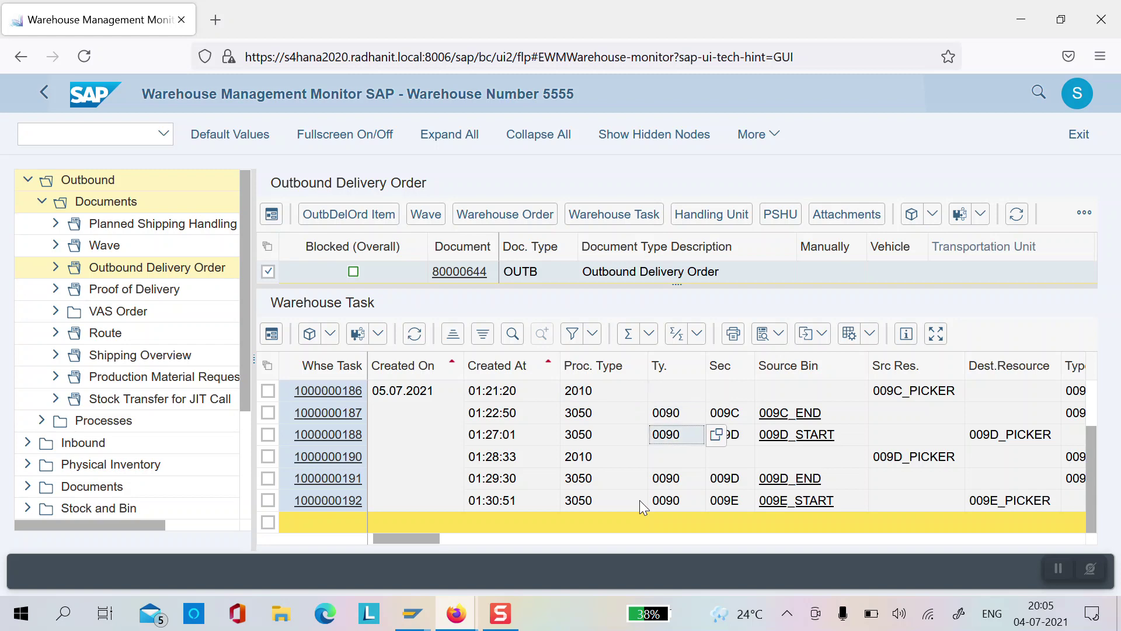
{"action": "key", "text": "Right"}
{"action": "key", "text": "Right"}
{"action": "key", "text": "Right"}
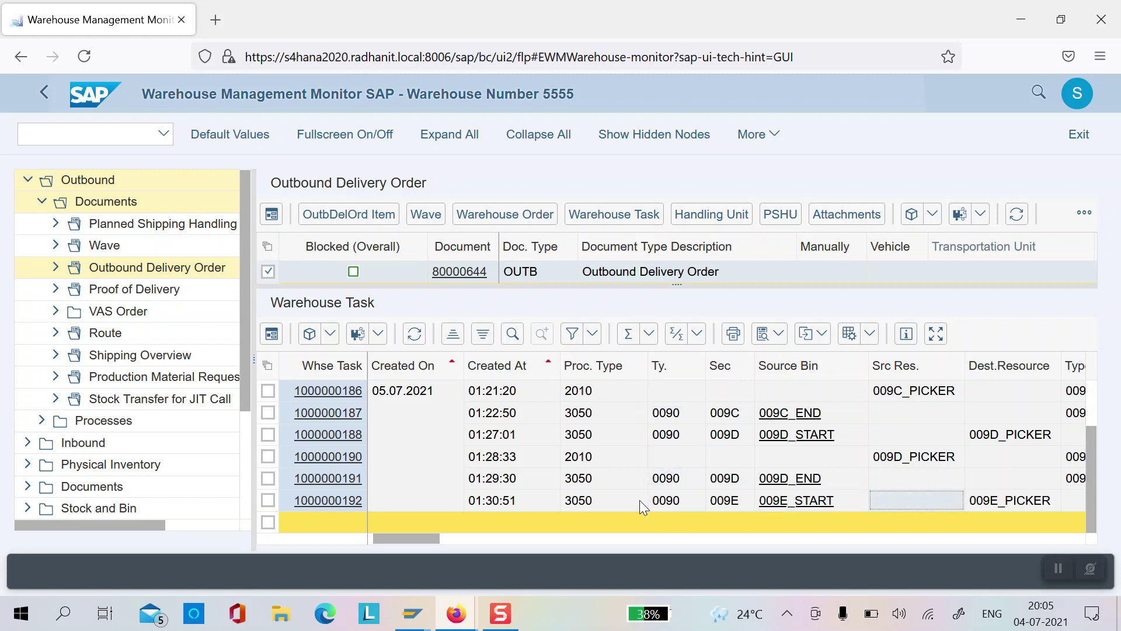
{"action": "key", "text": "Right"}
{"action": "key", "text": "Right"}
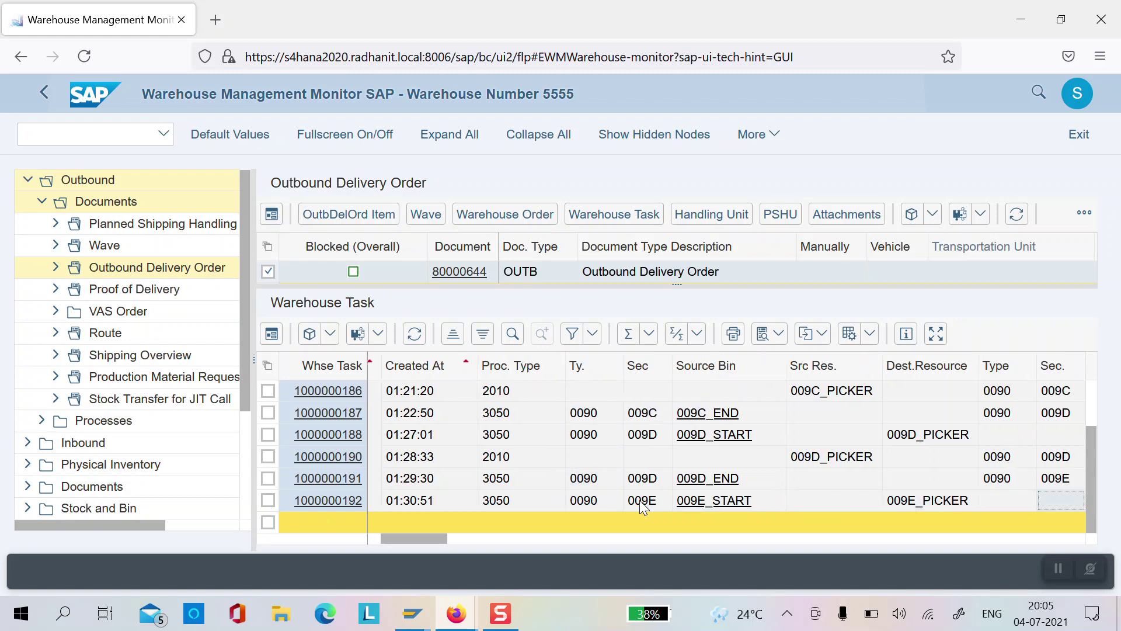
Compare the source bin and destination resource of the 009D_START task with those of the 009E_START task.
{"action": "key", "text": "Left"}
{"action": "key", "text": "Up"}
{"action": "key", "text": "Up"}
{"action": "key", "text": "Up"}
{"action": "key", "text": "Left"}
{"action": "key", "text": "Left"}
{"action": "key", "text": "Left"}
{"action": "key", "text": "Right"}
{"action": "key", "text": "Right"}
{"action": "key", "text": "Right"}
{"action": "key", "text": "Down"}
{"action": "key", "text": "Down"}
{"action": "key", "text": "Down"}
{"action": "key", "text": "Left"}
{"action": "key", "text": "Left"}
{"action": "key", "text": "Right"}
{"action": "key", "text": "Right"}
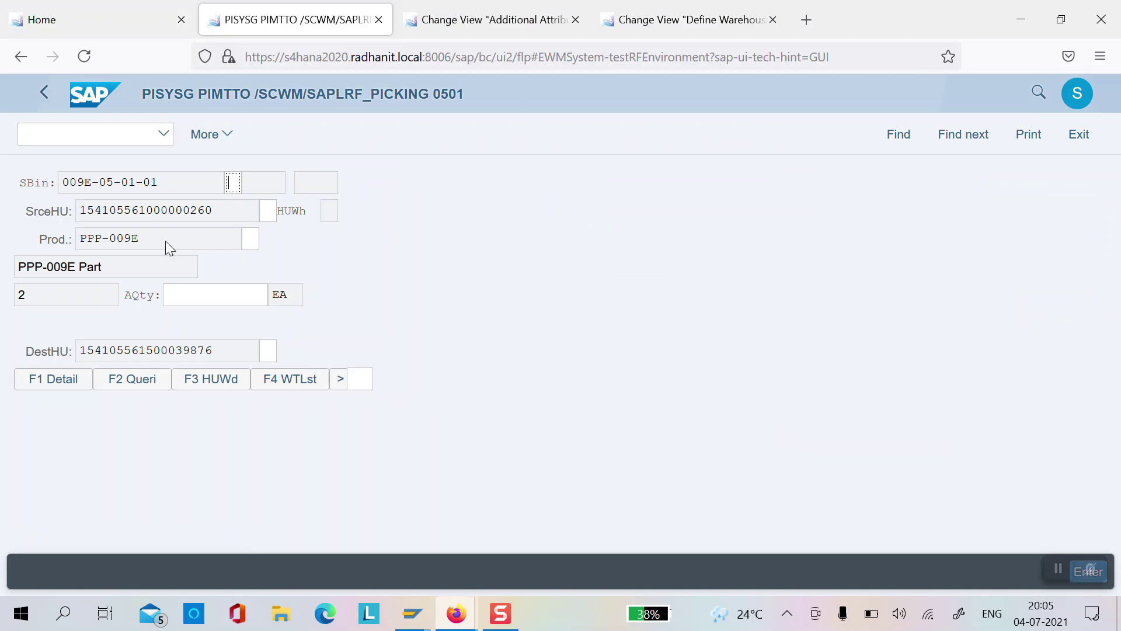
On the RF picking screen, verify source bin 009E-05-01-01 for the PPP-009E pick.
{"action": "key", "text": "Return"}
{"action": "left_click_drag", "start_coordinate": [65, 183], "coordinate": [170, 198]}
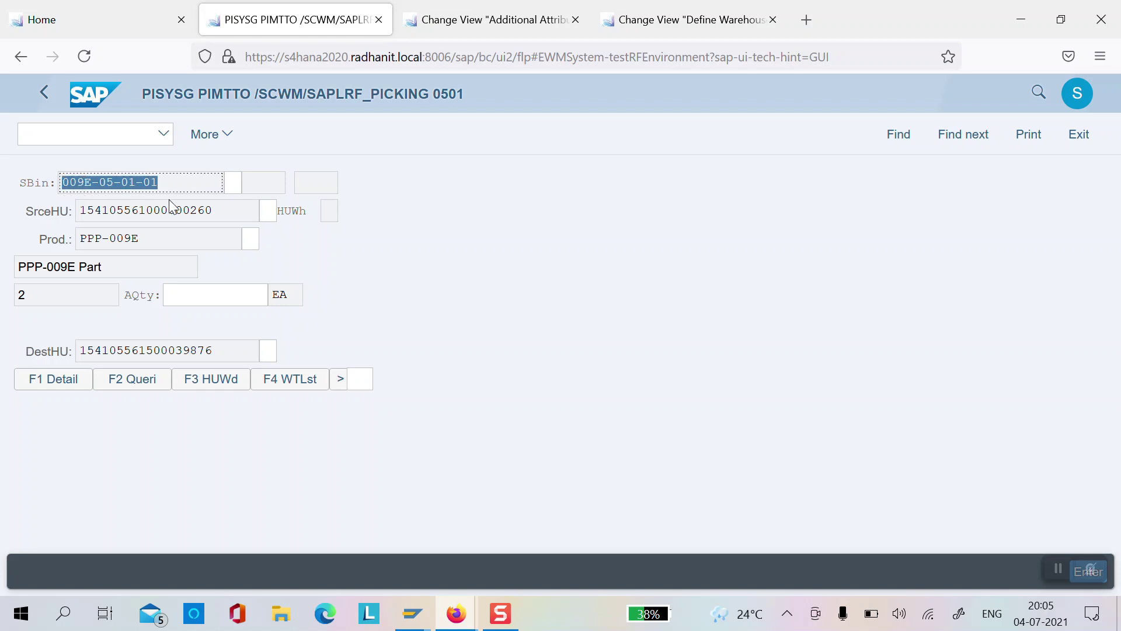
{"action": "key", "text": "Tab"}
{"action": "key", "text": "Return"}
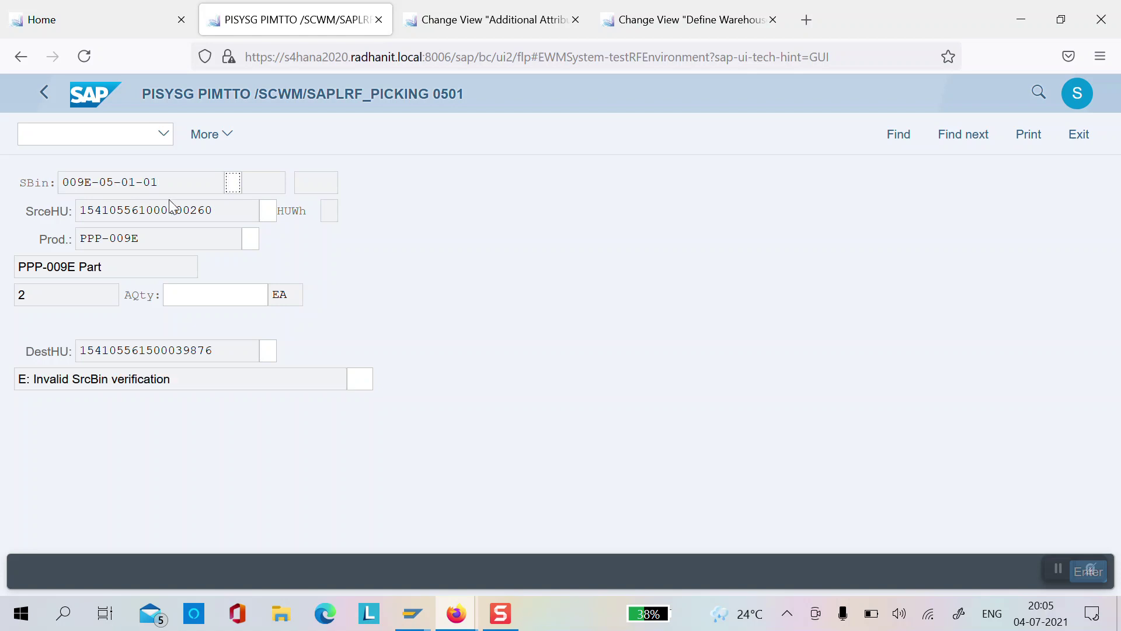
{"action": "key", "text": "Return"}
{"action": "left_click", "coordinate": [64, 187]}
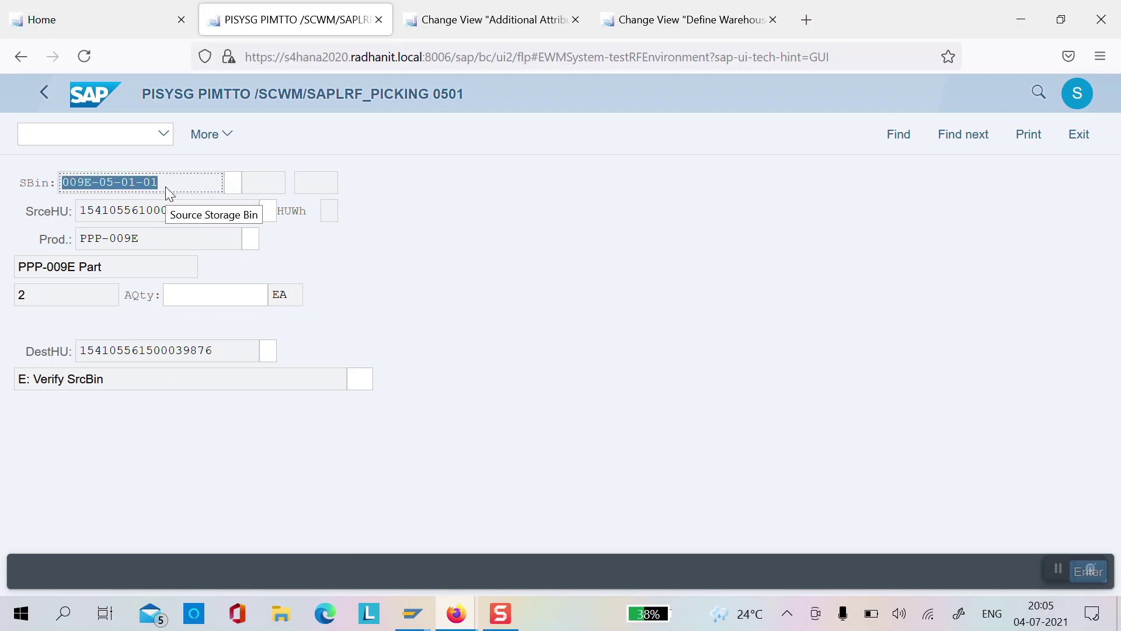
{"action": "key", "text": "Tab"}
{"action": "type", "text": "1"}
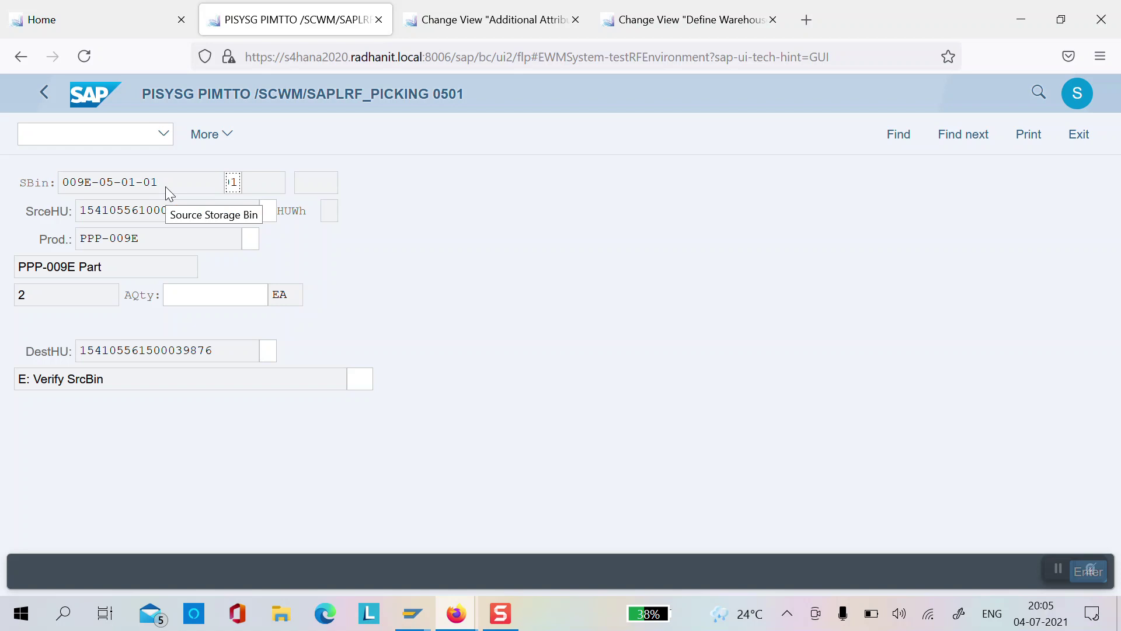
{"action": "key", "text": "Return"}
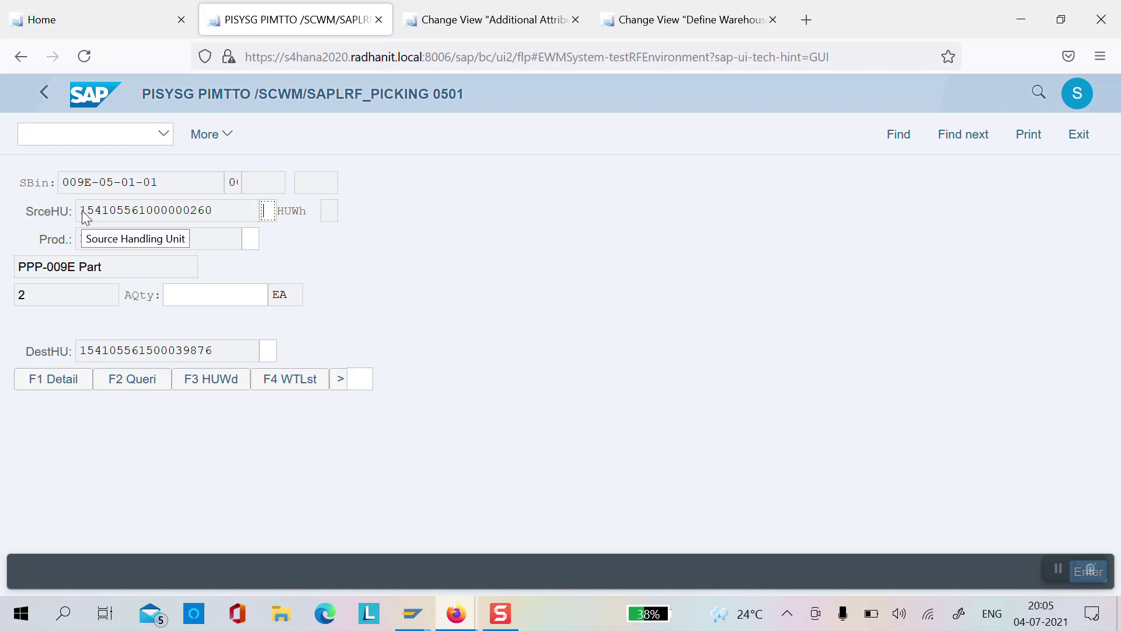
{"action": "left_click", "coordinate": [82, 212]}
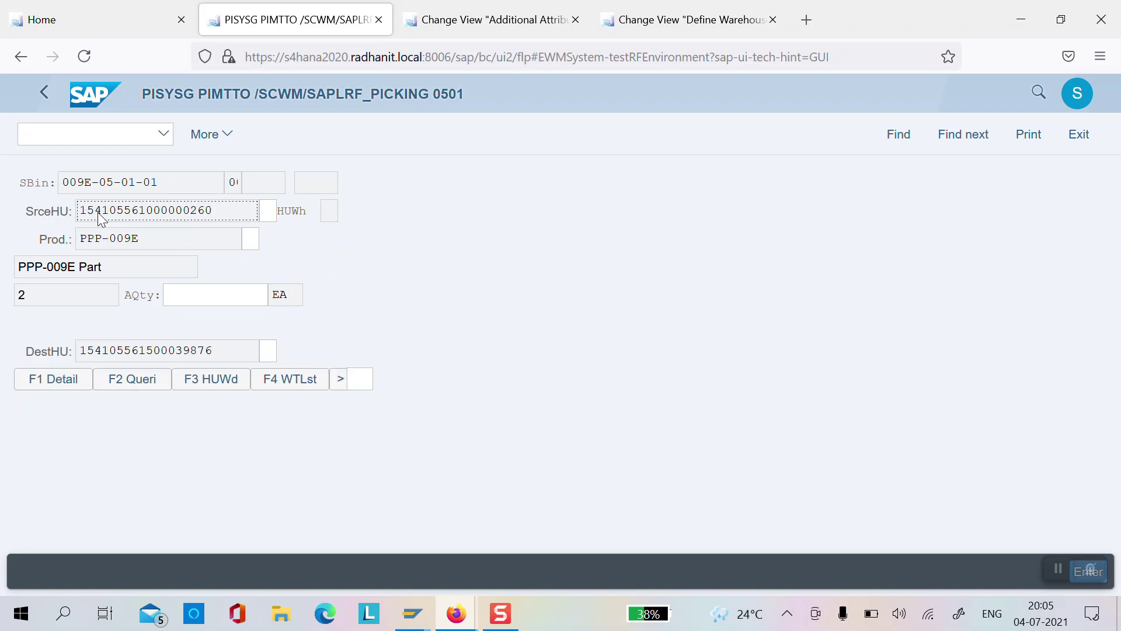
{"action": "left_click_drag", "start_coordinate": [83, 212], "coordinate": [213, 213]}
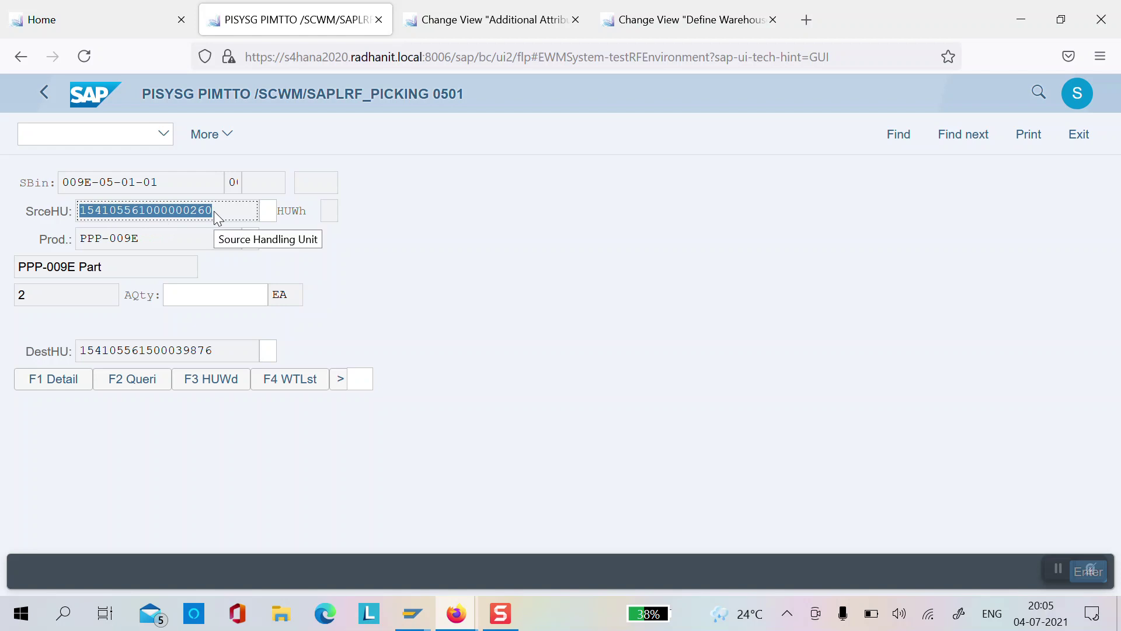
{"action": "key", "text": "ctrl+c"}
{"action": "key", "text": "Tab"}
{"action": "key", "text": "ctrl+v"}
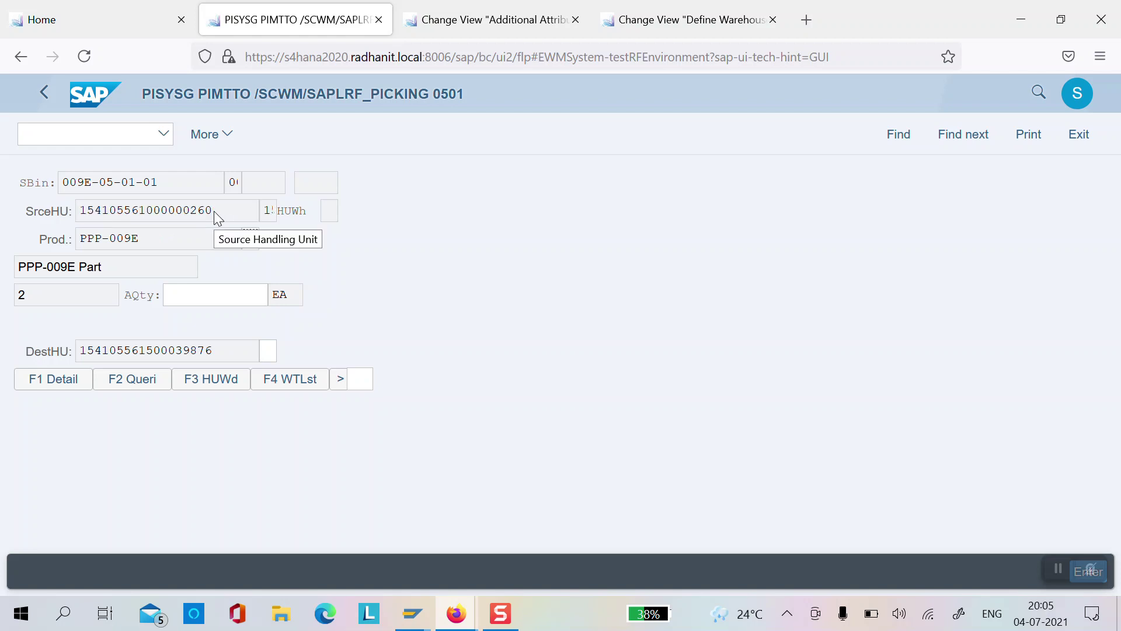
{"action": "key", "text": "Return"}
Verify product PPP-009E and enter an actual quantity of 2 EA.
{"action": "left_click", "coordinate": [84, 241]}
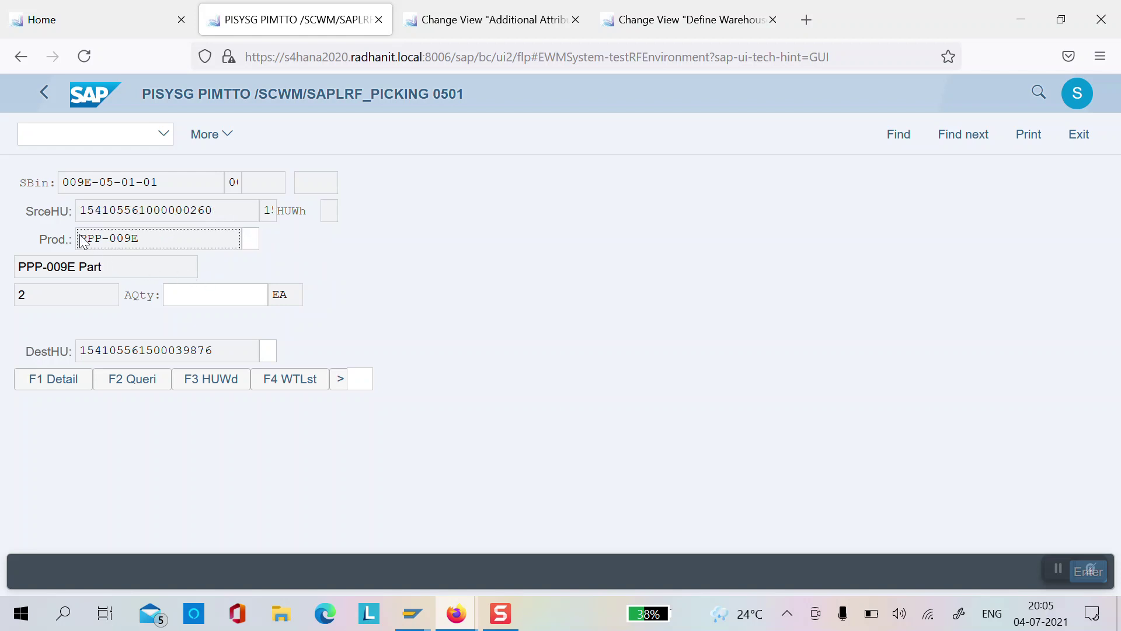
{"action": "left_click_drag", "start_coordinate": [83, 240], "coordinate": [140, 239]}
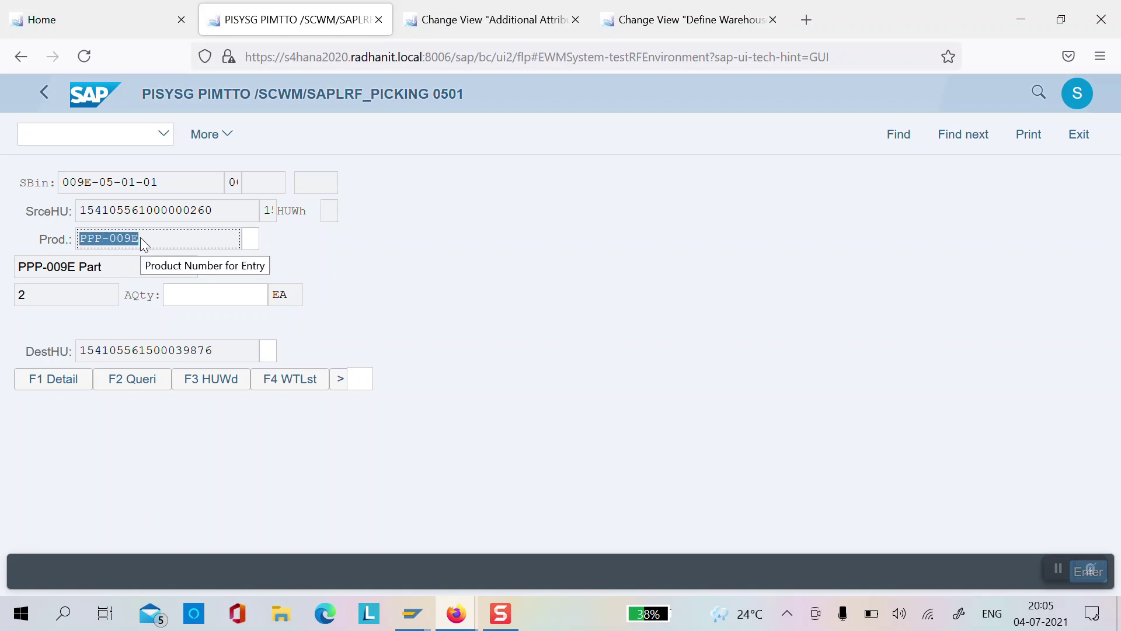
{"action": "key", "text": "ctrl+c"}
{"action": "key", "text": "Tab"}
{"action": "key", "text": "ctrl+v"}
{"action": "key", "text": "Return"}
{"action": "type", "text": "2"}
{"action": "left_click", "coordinate": [83, 354]}
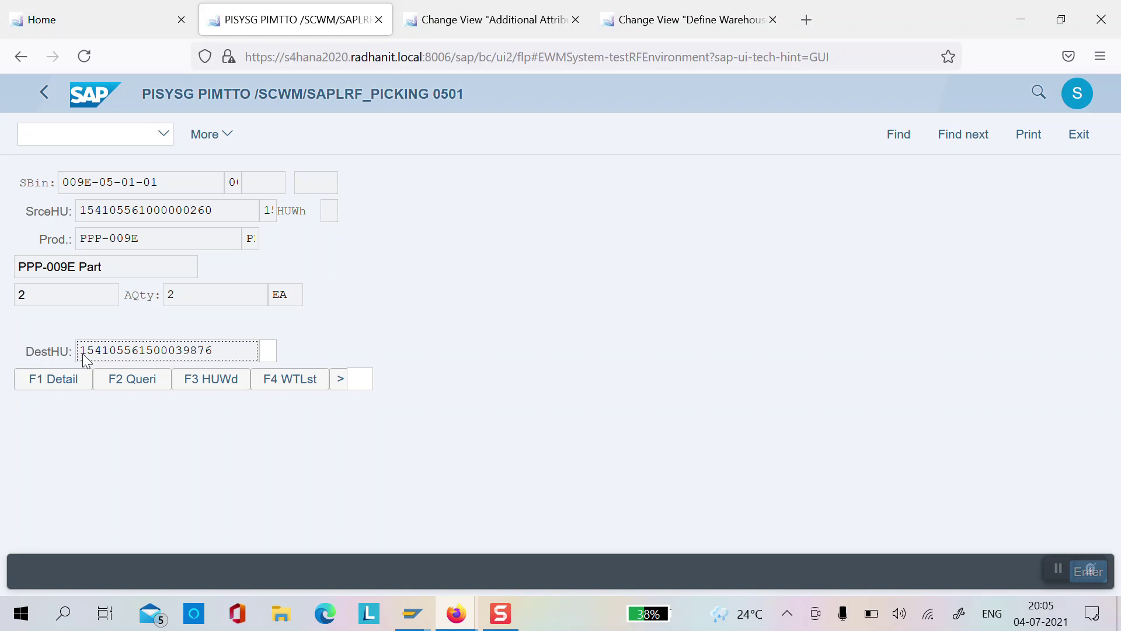
{"action": "left_click_drag", "start_coordinate": [82, 353], "coordinate": [211, 356]}
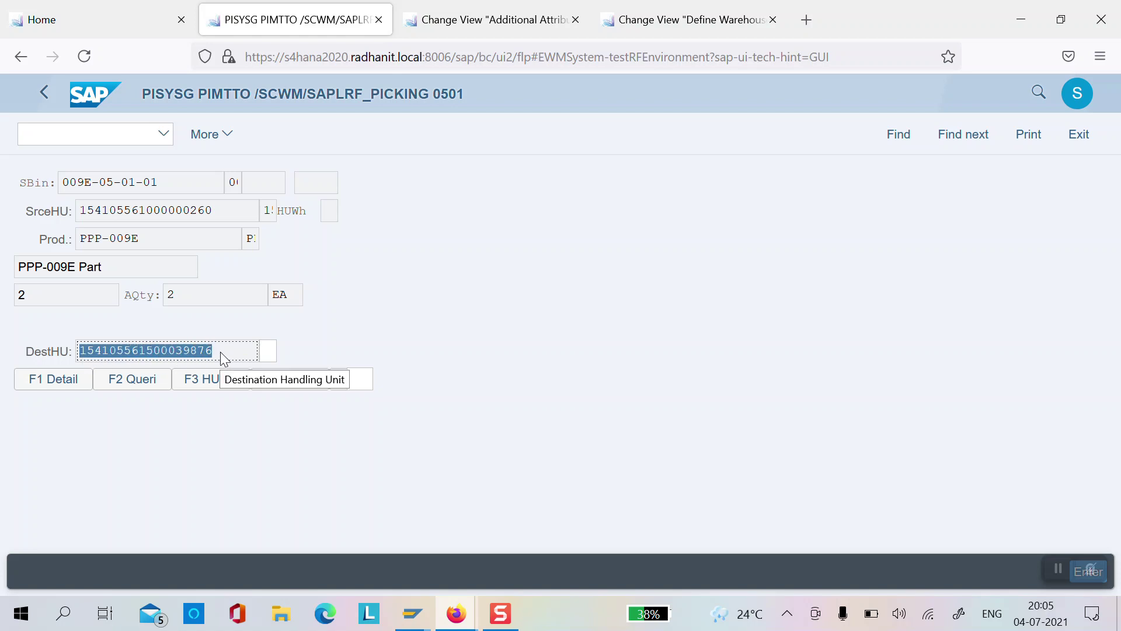
{"action": "key", "text": "ctrl+c"}
{"action": "key", "text": "Tab"}
{"action": "key", "text": "ctrl+v"}
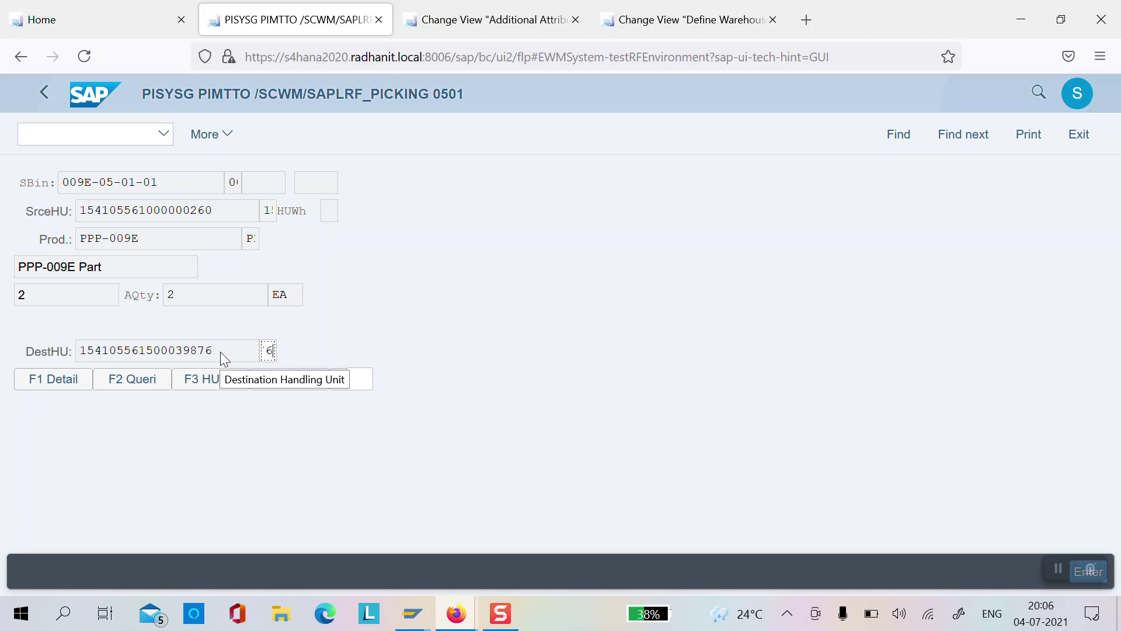
{"action": "key", "text": "Return"}
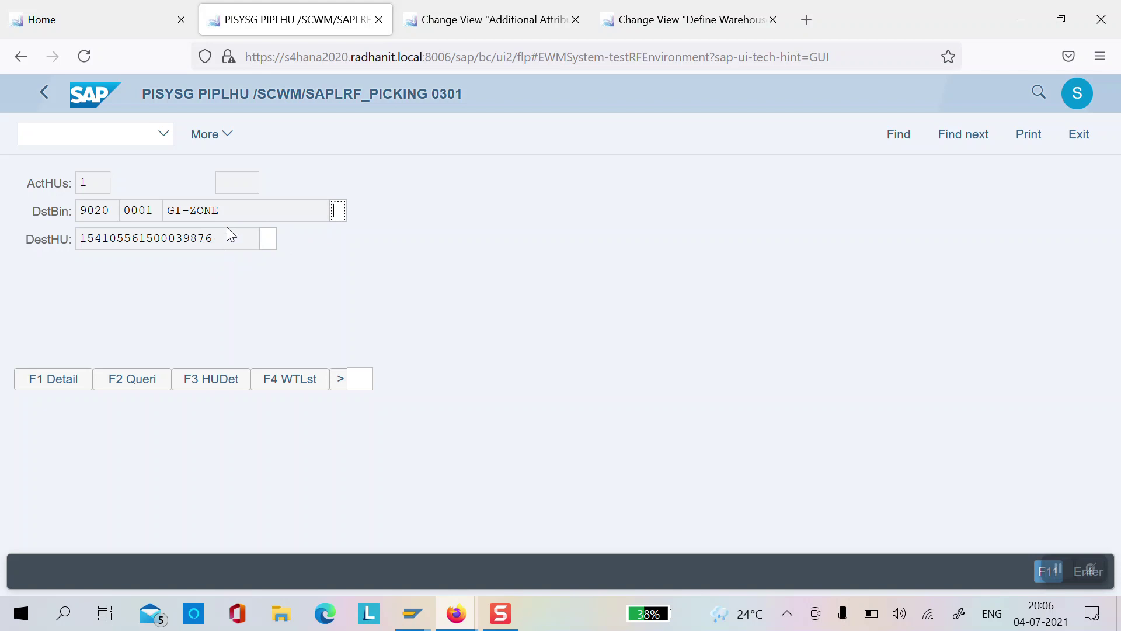
Check the activity areas' start and end points in Customizing, and verify destination bin GI-ZONE on the RF placement screen.
{"action": "left_click", "coordinate": [514, 29]}
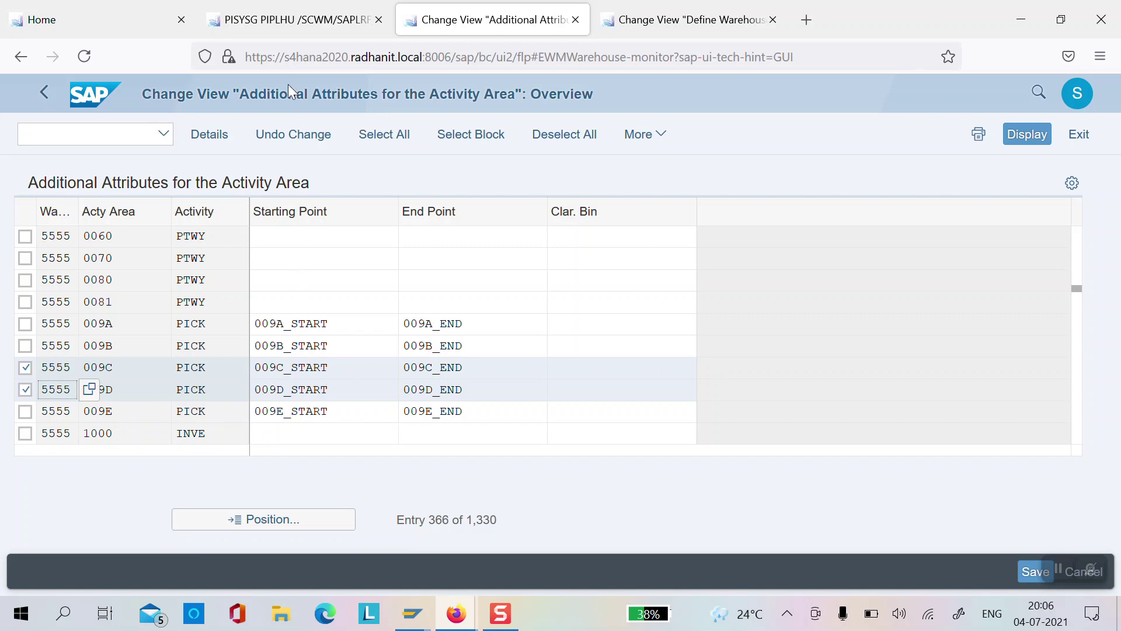
{"action": "left_click", "coordinate": [297, 22]}
{"action": "left_click", "coordinate": [171, 212]}
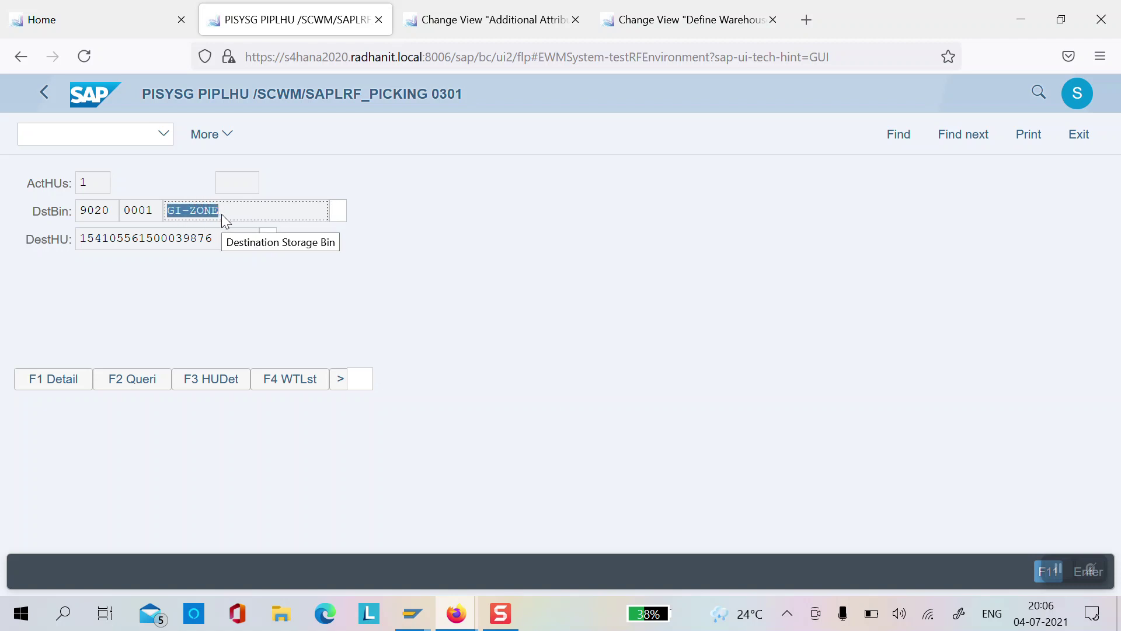
{"action": "key", "text": "Tab"}
{"action": "key", "text": "ctrl+v"}
{"action": "key", "text": "Tab"}
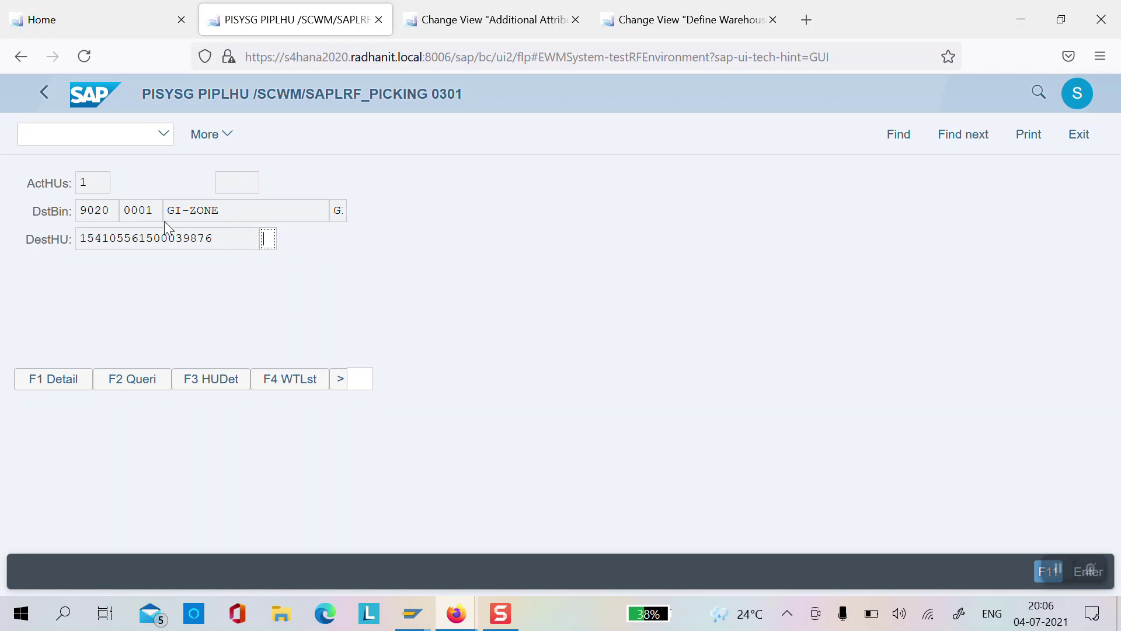
{"action": "left_click_drag", "start_coordinate": [80, 239], "coordinate": [222, 257]}
{"action": "key", "text": "ctrl+c"}
{"action": "key", "text": "Tab"}
{"action": "key", "text": "ctrl+v"}
{"action": "key", "text": "Return"}
Deselect activity areas 009C and 009D in Customizing and review the picking start and end points from 009A_START to 009E_END.
{"action": "left_click", "coordinate": [524, 22]}
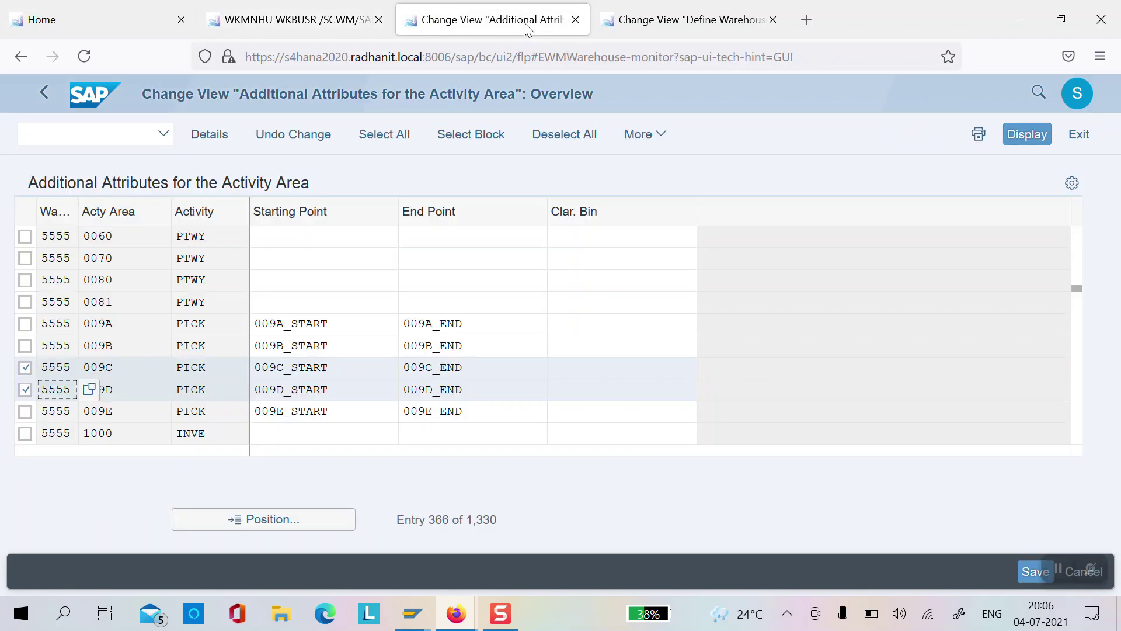
{"action": "left_click", "coordinate": [25, 388]}
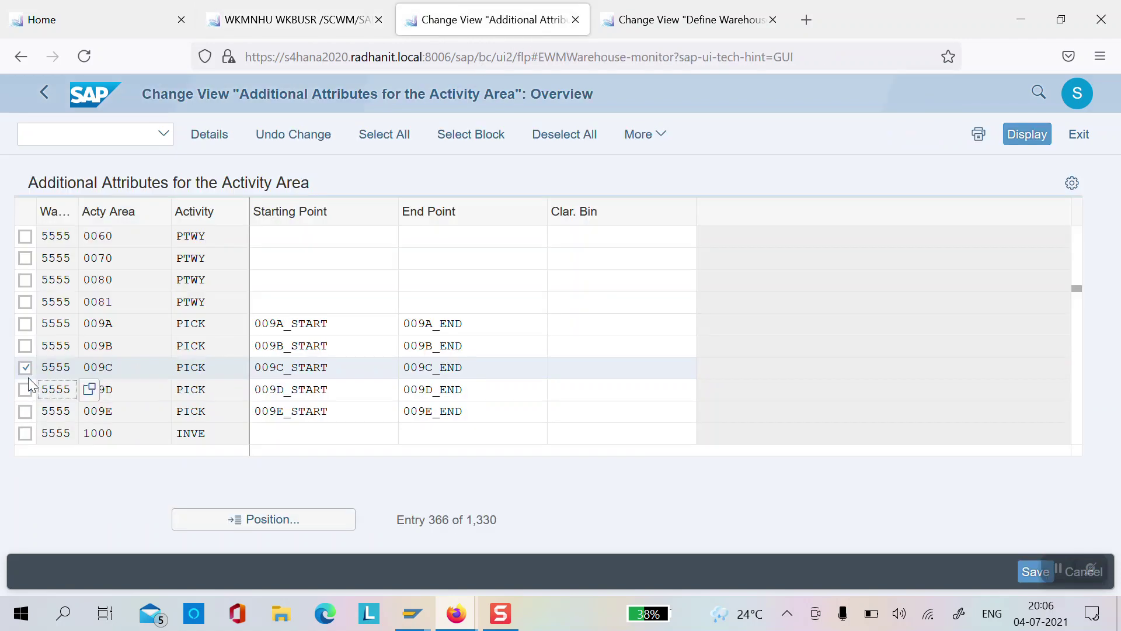
{"action": "left_click", "coordinate": [25, 367]}
{"action": "double_click", "coordinate": [333, 334]}
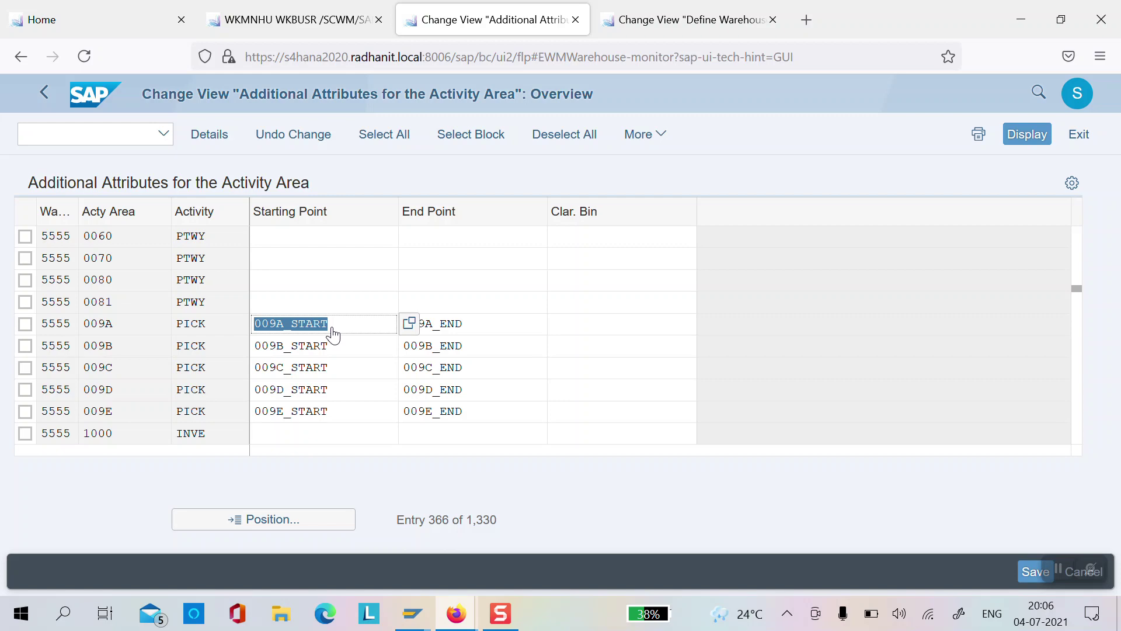
{"action": "double_click", "coordinate": [463, 415]}
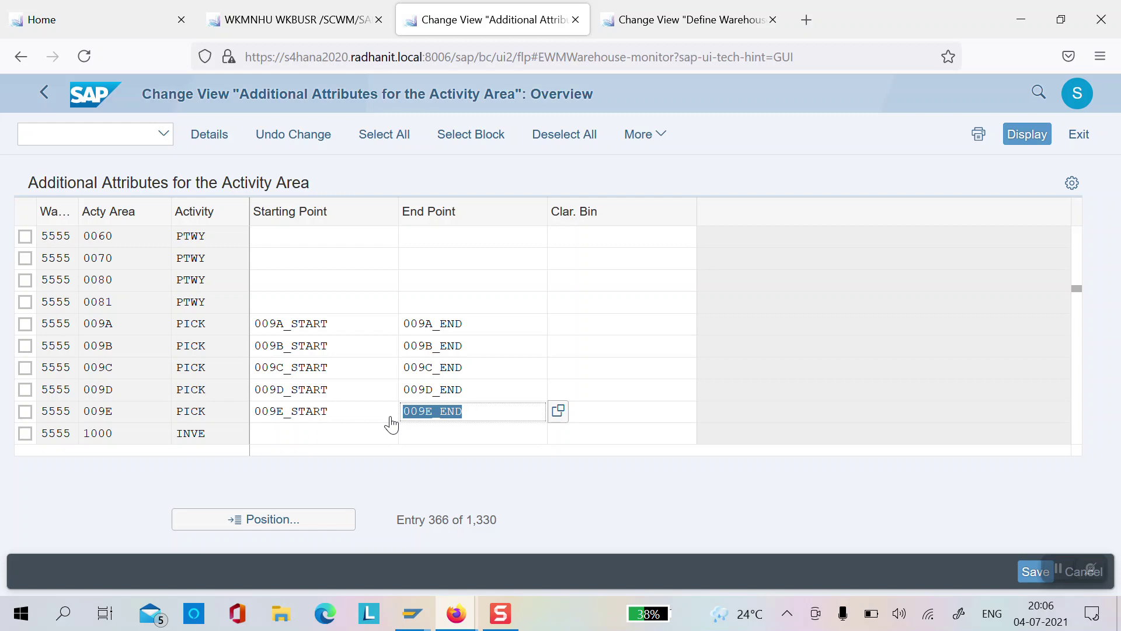
{"action": "double_click", "coordinate": [336, 326]}
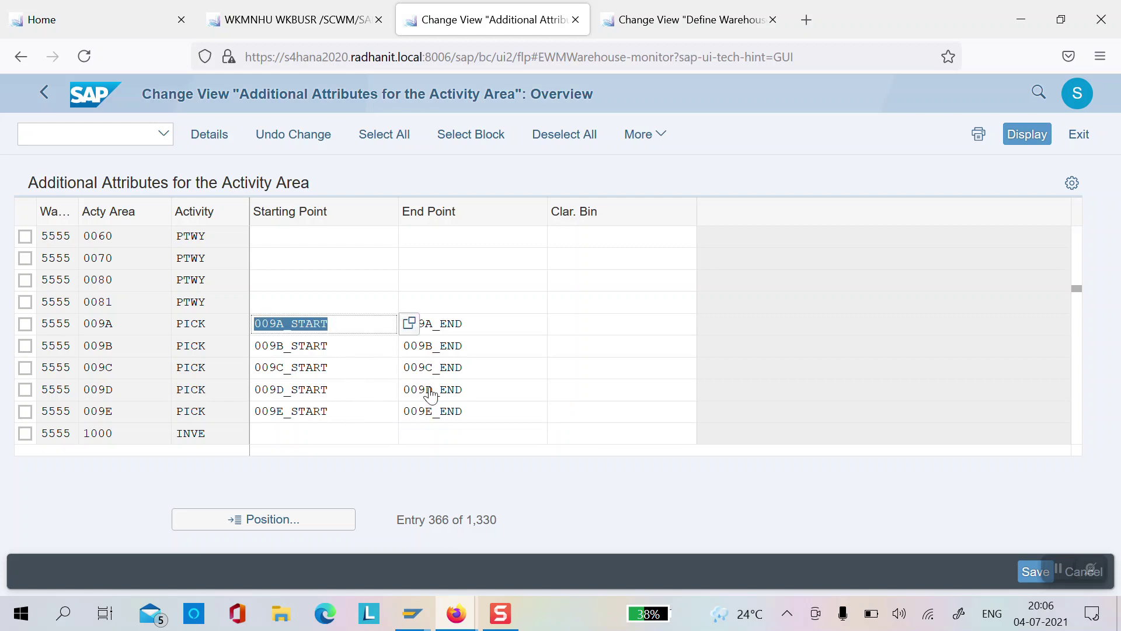
{"action": "double_click", "coordinate": [475, 418]}
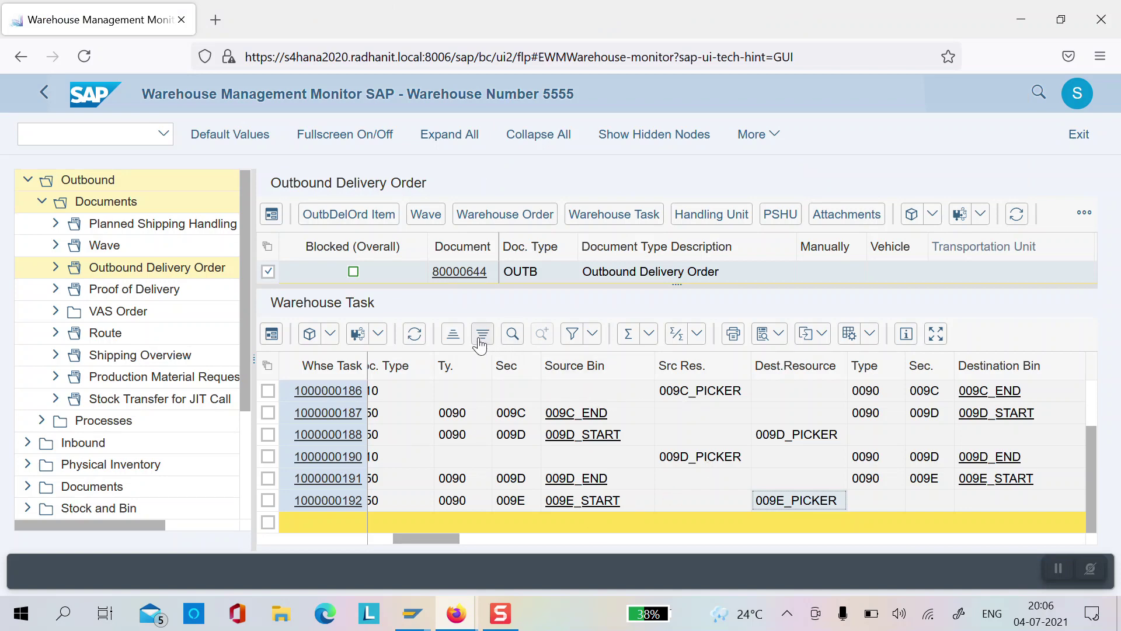
Refresh the delivery's warehouse tasks in the Warehouse Management Monitor and review their destination resources.
{"action": "left_click", "coordinate": [414, 333]}
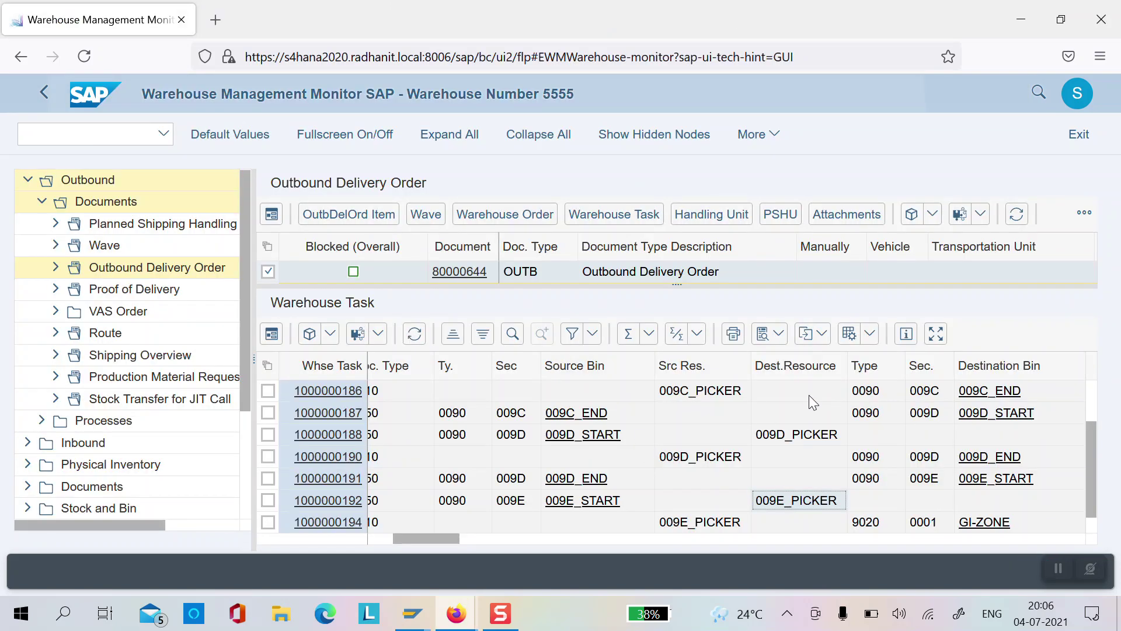
{"action": "left_click", "coordinate": [810, 397]}
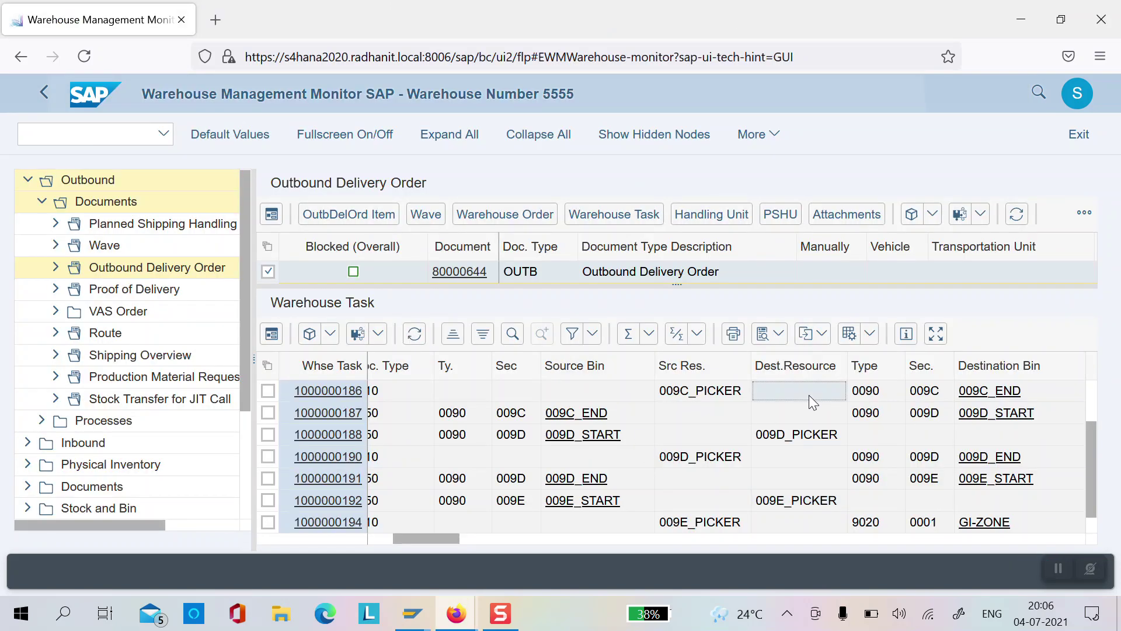
{"action": "scroll", "coordinate": [810, 397], "scroll_direction": "up", "scroll_amount": 3}
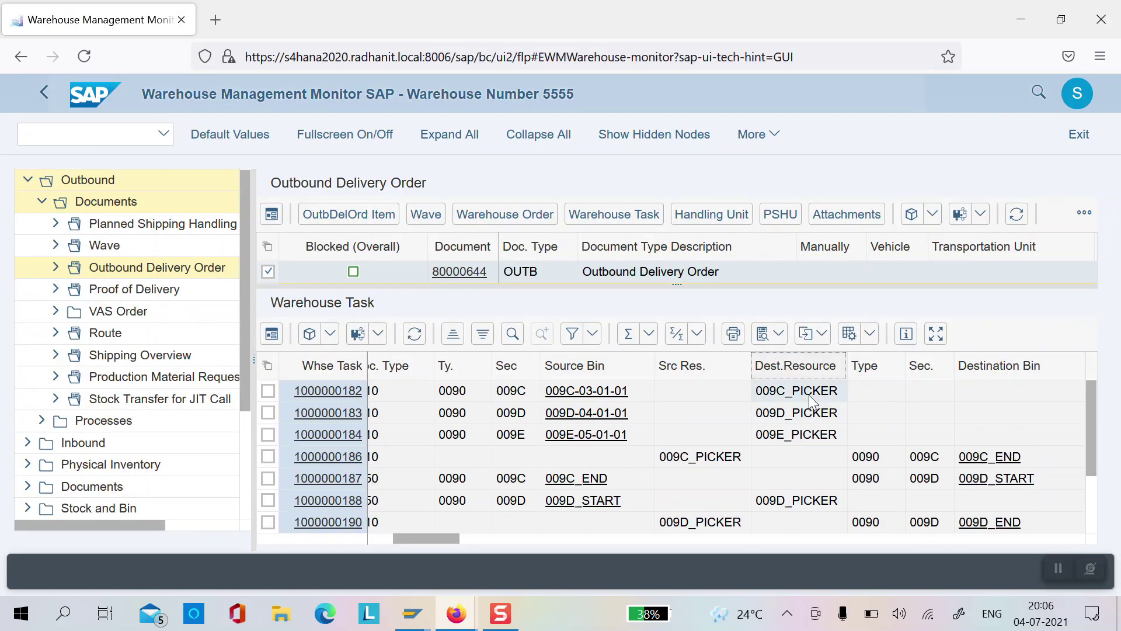
{"action": "key", "text": "Up"}
{"action": "key", "text": "Up"}
{"action": "key", "text": "Up"}
{"action": "key", "text": "Up"}
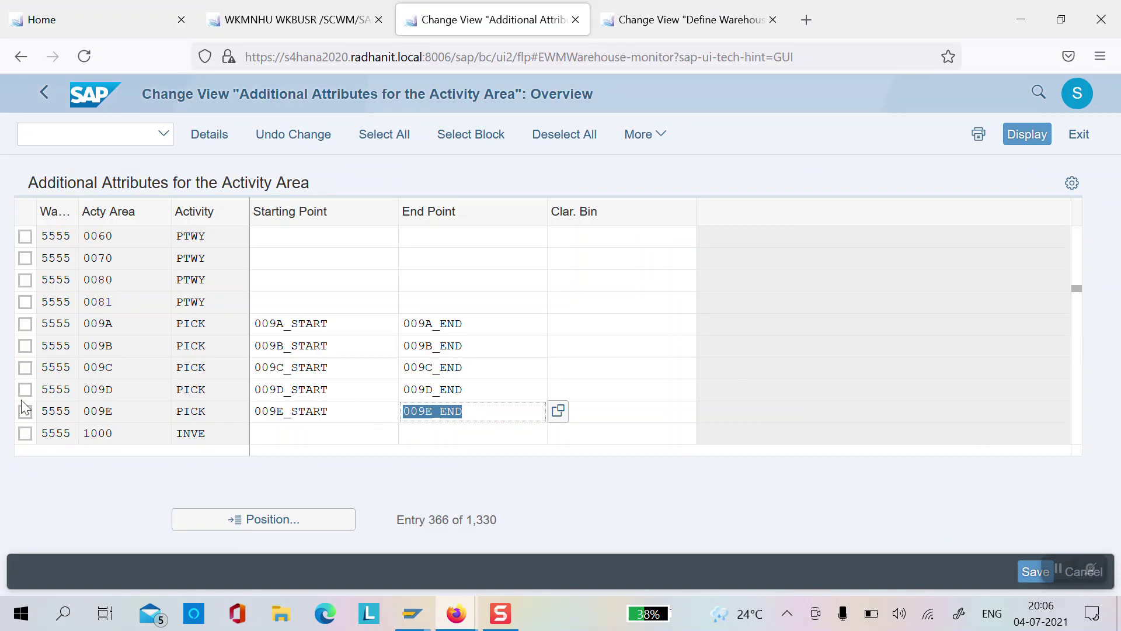
Select the PICK entries for activity areas 009C, 009D and 009E in the Additional Attributes view.
{"action": "left_click", "coordinate": [25, 368]}
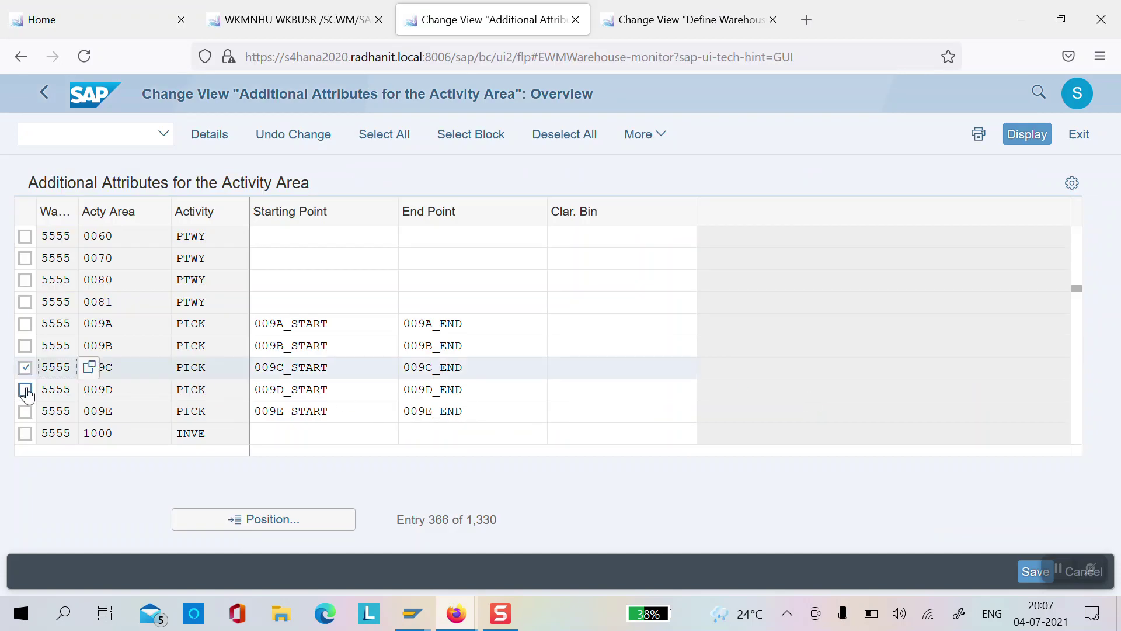
{"action": "left_click", "coordinate": [25, 390]}
{"action": "left_click", "coordinate": [26, 412]}
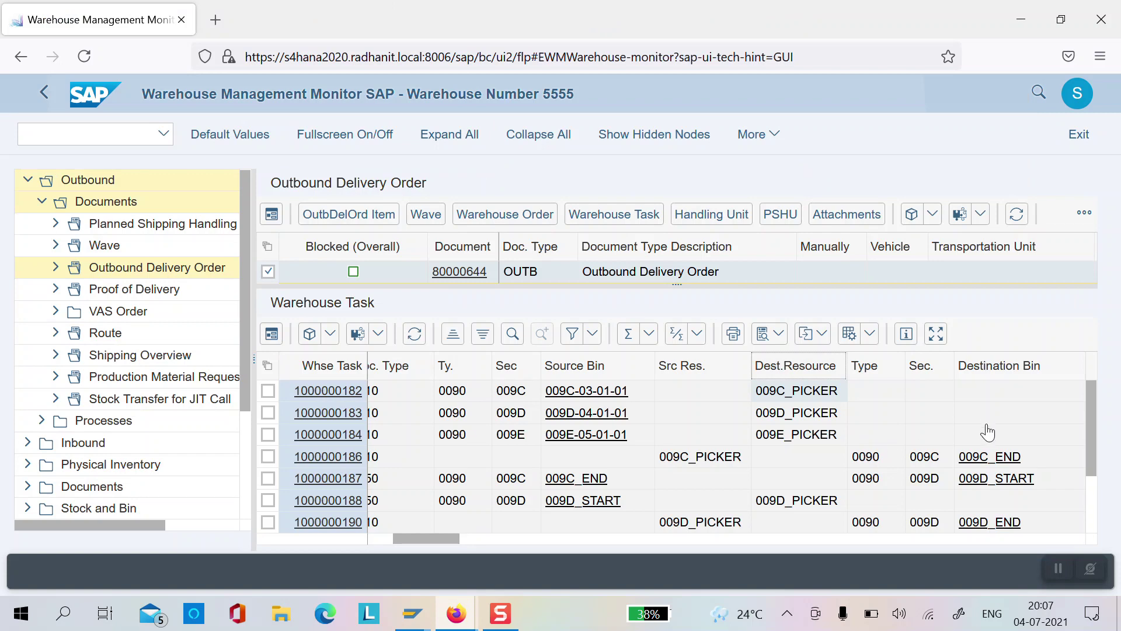
Trace the destination bins of the delivery's warehouse tasks from the 009C picks to GI-ZONE, comparing them with the selected activity areas.
{"action": "left_click", "coordinate": [1002, 418]}
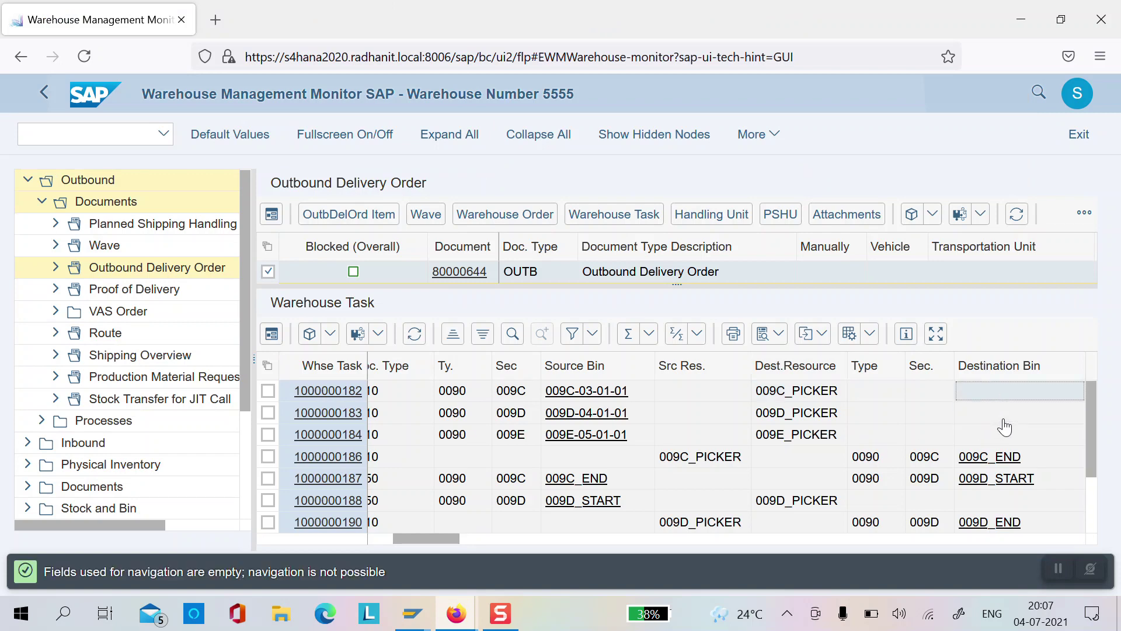
{"action": "key", "text": "Down"}
{"action": "key", "text": "Down"}
{"action": "key", "text": "Down"}
{"action": "key", "text": "Down"}
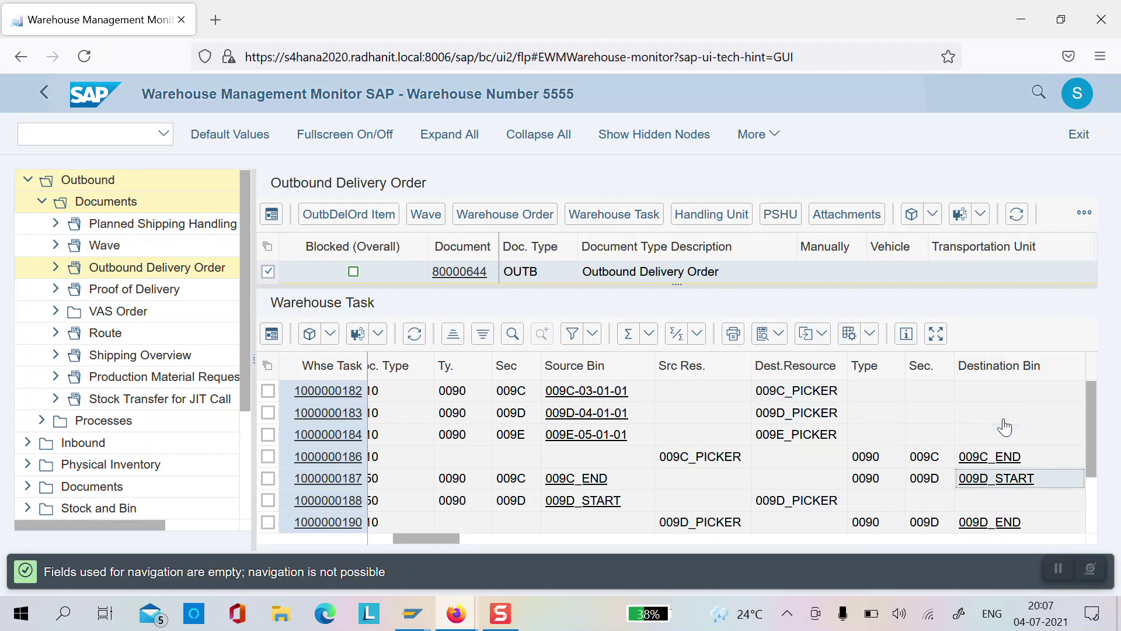
{"action": "key", "text": "Down"}
{"action": "key", "text": "Down"}
{"action": "key", "text": "Down"}
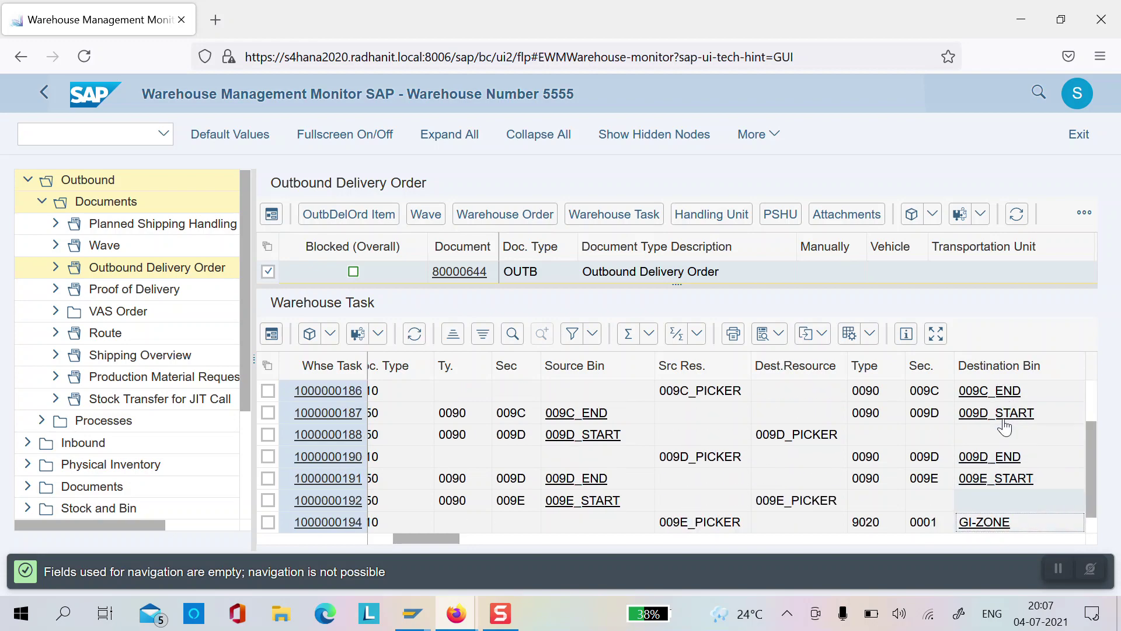
{"action": "key", "text": "alt+Tab"}
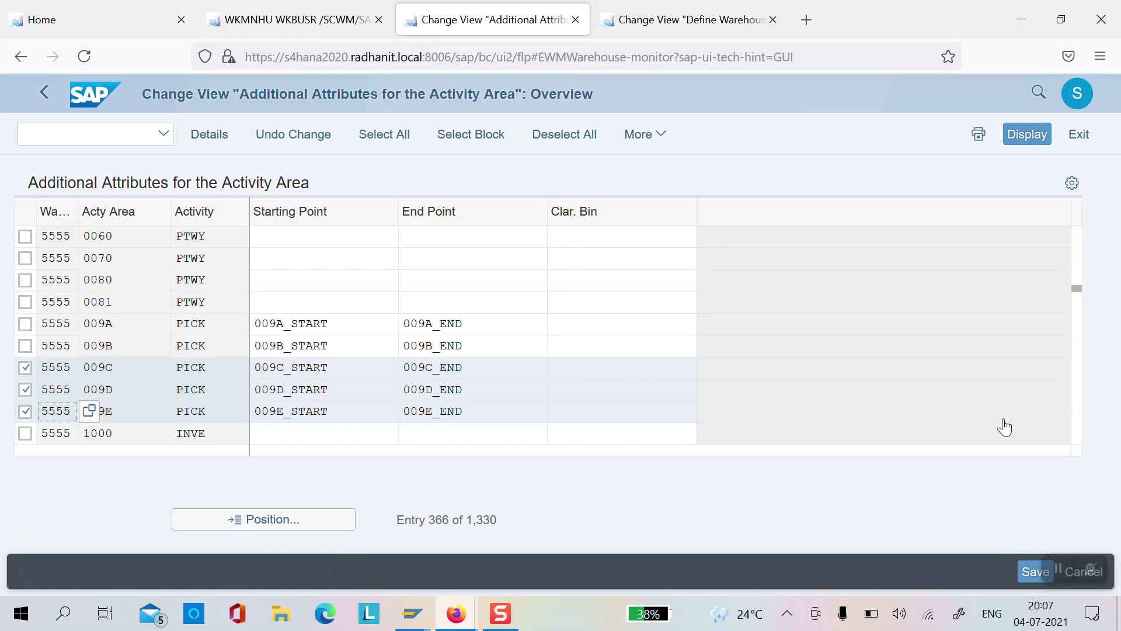
{"action": "key", "text": "alt+Tab"}
{"action": "key", "text": "Down"}
{"action": "key", "text": "Up"}
{"action": "key", "text": "Up"}
{"action": "key", "text": "Up"}
{"action": "key", "text": "Down"}
{"action": "key", "text": "Up"}
{"action": "key", "text": "Up"}
{"action": "key", "text": "Up"}
{"action": "key", "text": "Up"}
Recheck the 009A_START starting point and the 009E_END end point in the activity area attributes.
{"action": "key", "text": "alt+Tab"}
{"action": "double_click", "coordinate": [315, 332]}
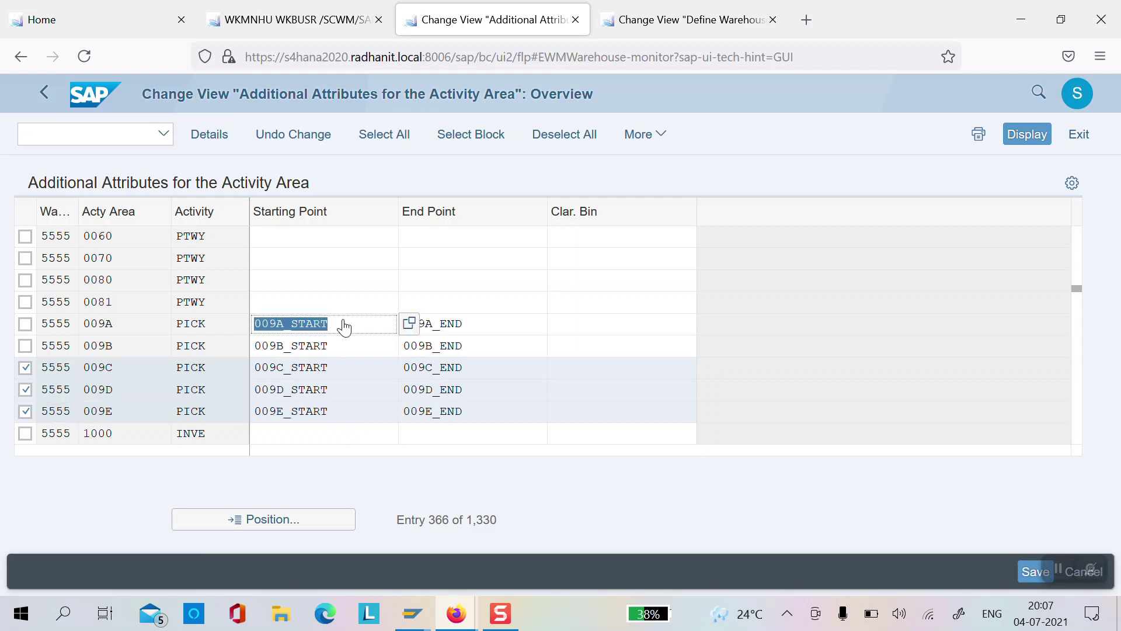
{"action": "double_click", "coordinate": [459, 418]}
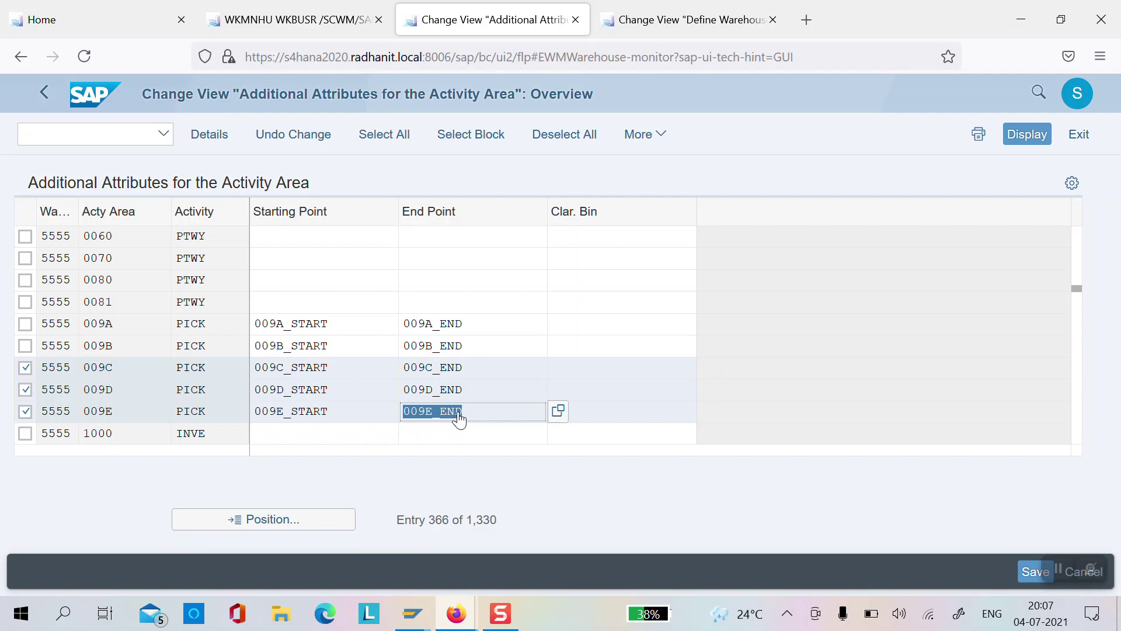
Examine which picker resource handled each of the delivery's warehouse tasks in the Warehouse Management Monitor.
{"action": "key", "text": "alt+Tab"}
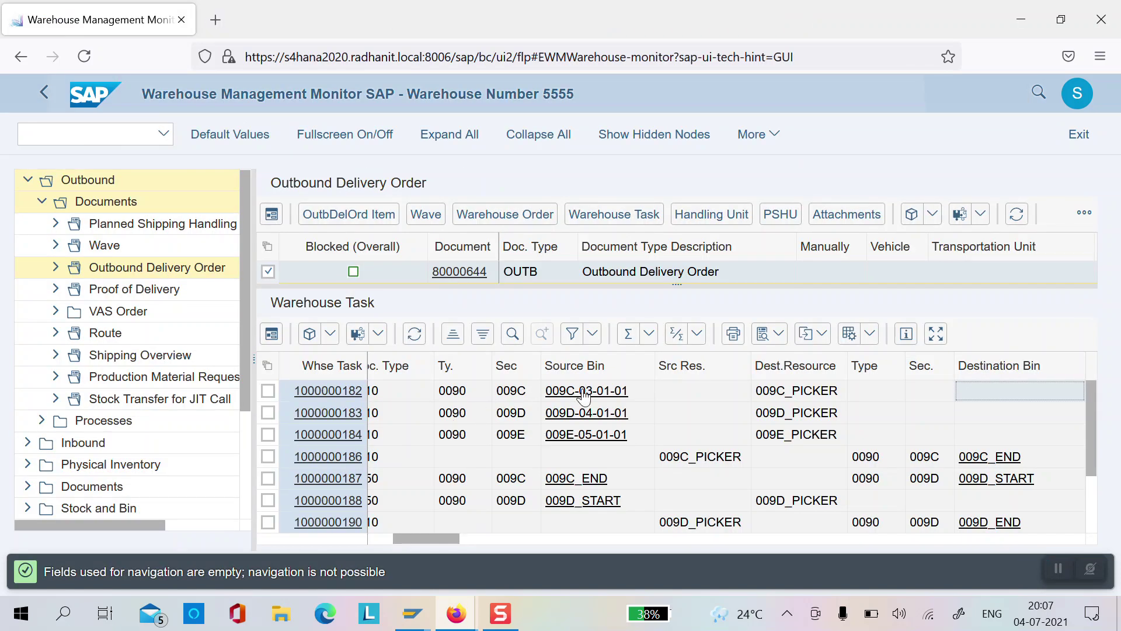
{"action": "left_click", "coordinate": [807, 401]}
{"action": "key", "text": "Down"}
{"action": "key", "text": "Down"}
{"action": "key", "text": "Down"}
{"action": "key", "text": "Down"}
{"action": "key", "text": "Down"}
{"action": "key", "text": "Down"}
{"action": "key", "text": "Down"}
{"action": "key", "text": "Down"}
{"action": "key", "text": "Down"}
{"action": "key", "text": "Down"}
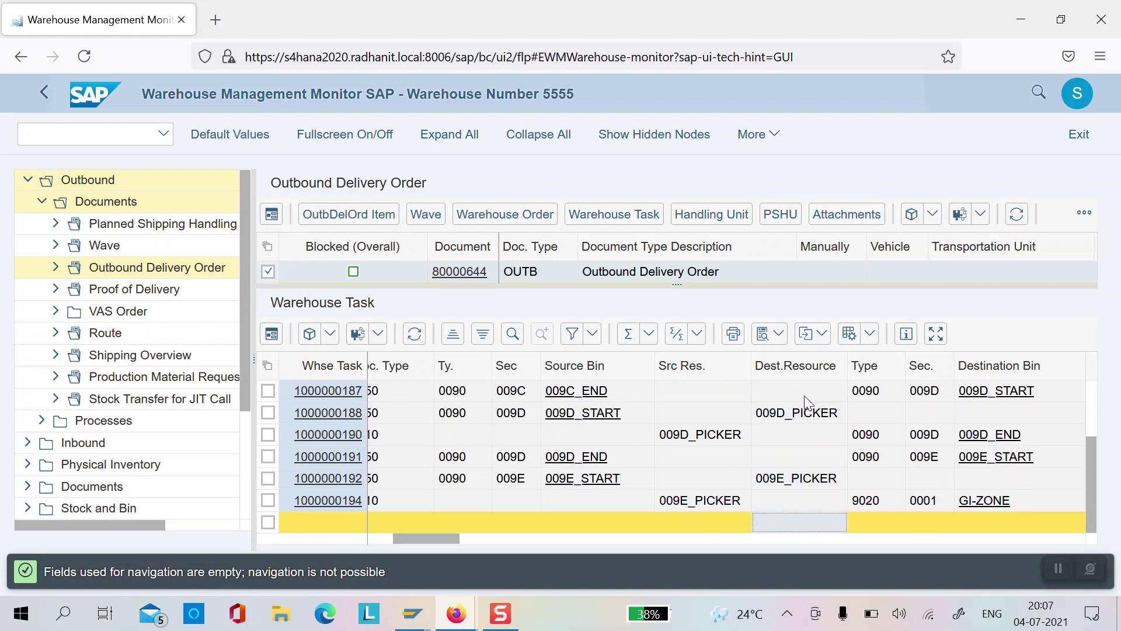
{"action": "key", "text": "Up"}
{"action": "key", "text": "Up"}
{"action": "key", "text": "Up"}
{"action": "key", "text": "Up"}
{"action": "key", "text": "Up"}
{"action": "key", "text": "Up"}
{"action": "key", "text": "Up"}
{"action": "key", "text": "Up"}
{"action": "key", "text": "Up"}
{"action": "key", "text": "Up"}
{"action": "key", "text": "Up"}
{"action": "key", "text": "Up"}
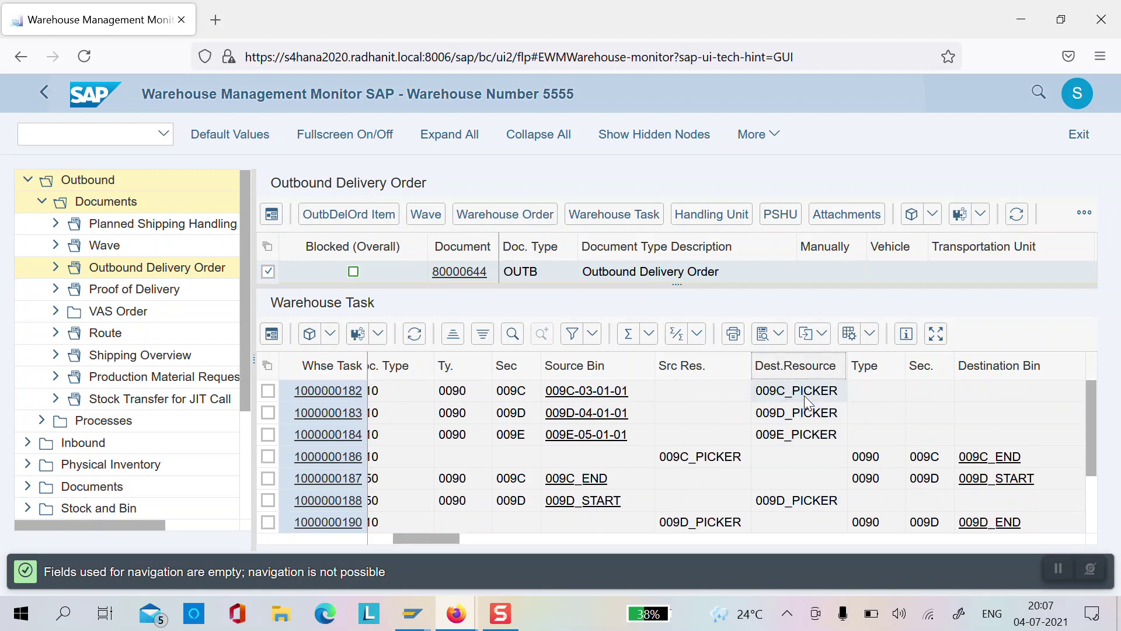
Display the delivery's warehouse orders and examine their status, queue and activity area.
{"action": "left_click", "coordinate": [505, 216]}
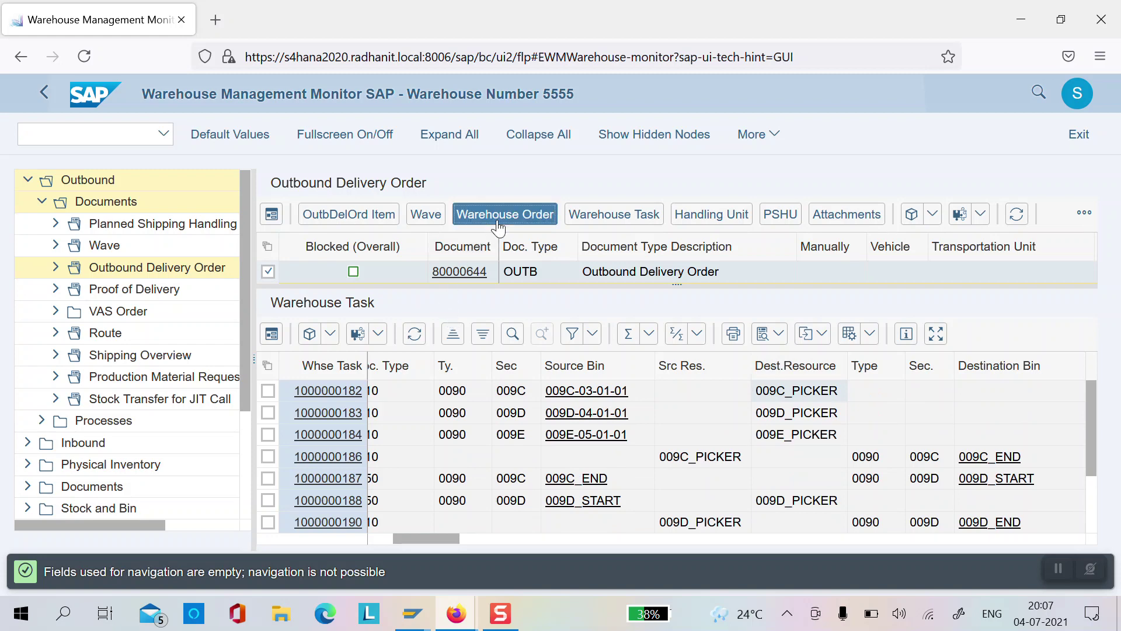
{"action": "left_click", "coordinate": [718, 421]}
{"action": "key", "text": "Up"}
{"action": "key", "text": "Up"}
{"action": "key", "text": "Down"}
{"action": "key", "text": "Down"}
{"action": "key", "text": "Down"}
{"action": "key", "text": "Down"}
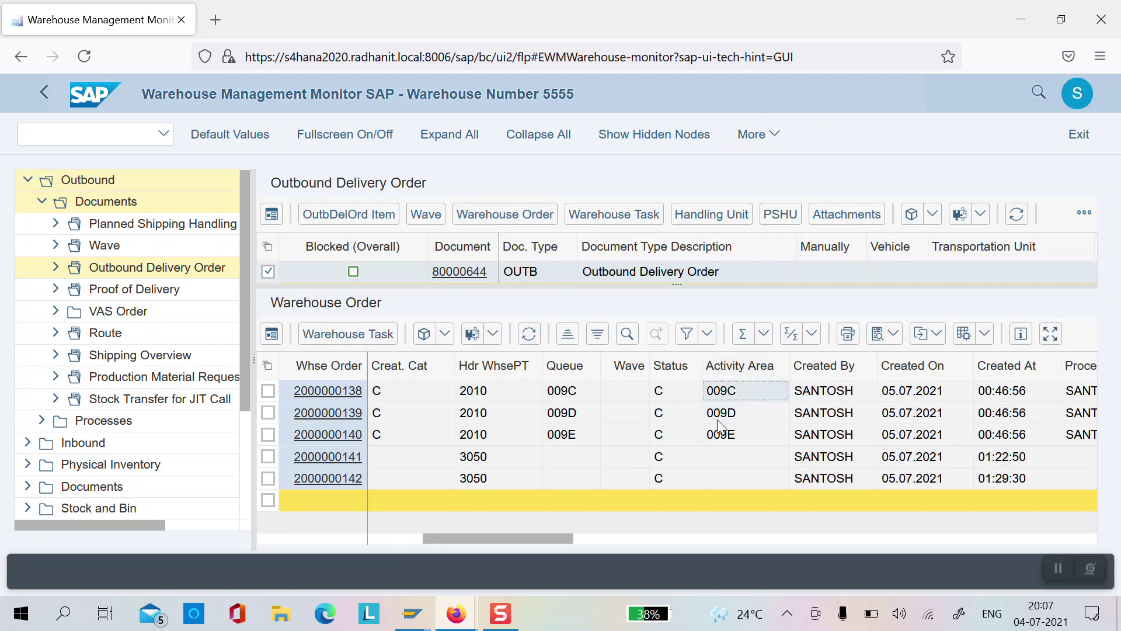
{"action": "key", "text": "Down"}
{"action": "key", "text": "Down"}
{"action": "key", "text": "Up"}
{"action": "key", "text": "Up"}
{"action": "key", "text": "Up"}
{"action": "key", "text": "Up"}
{"action": "key", "text": "Up"}
{"action": "key", "text": "Up"}
Open the outbound delivery order from the monitor and post its goods issue.
{"action": "left_click", "coordinate": [468, 275]}
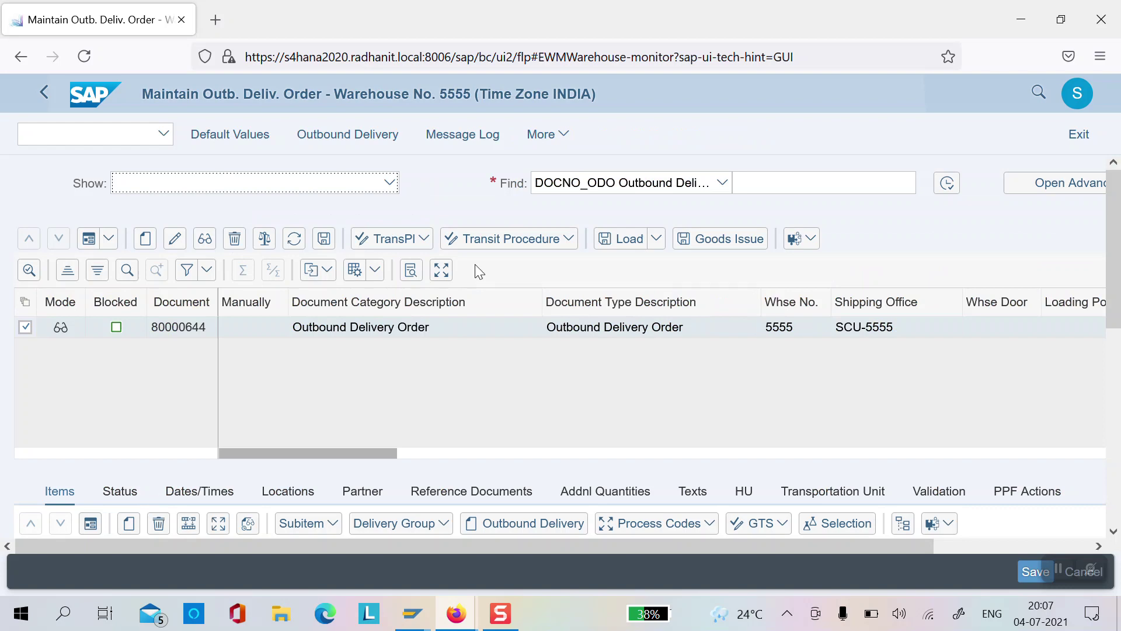
{"action": "left_click", "coordinate": [707, 240]}
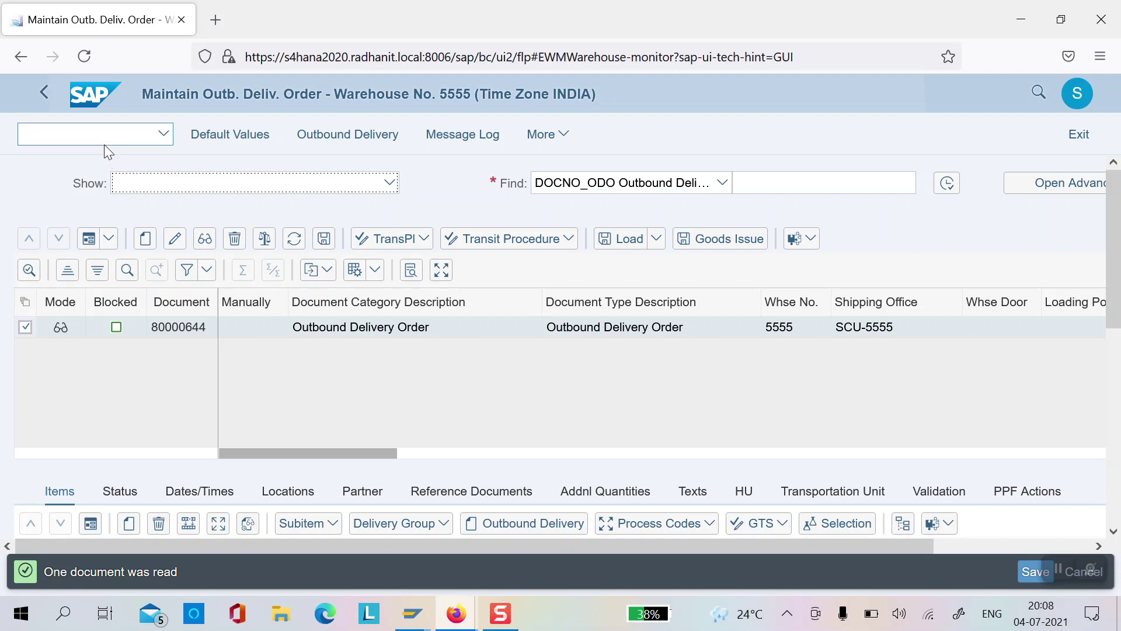
Display the outbound delivery in transaction VL03N by entering its delivery number, and open its document flow.
{"action": "left_click", "coordinate": [102, 139]}
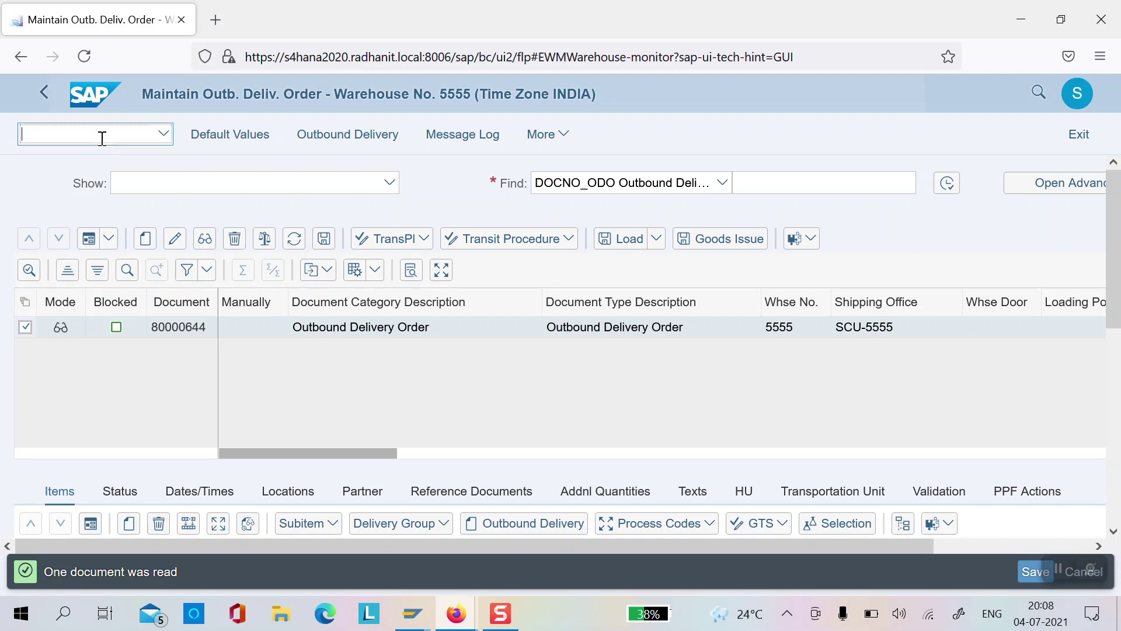
{"action": "type", "text": "/nvl03n"}
{"action": "key", "text": "Return"}
{"action": "type", "text": "8"}
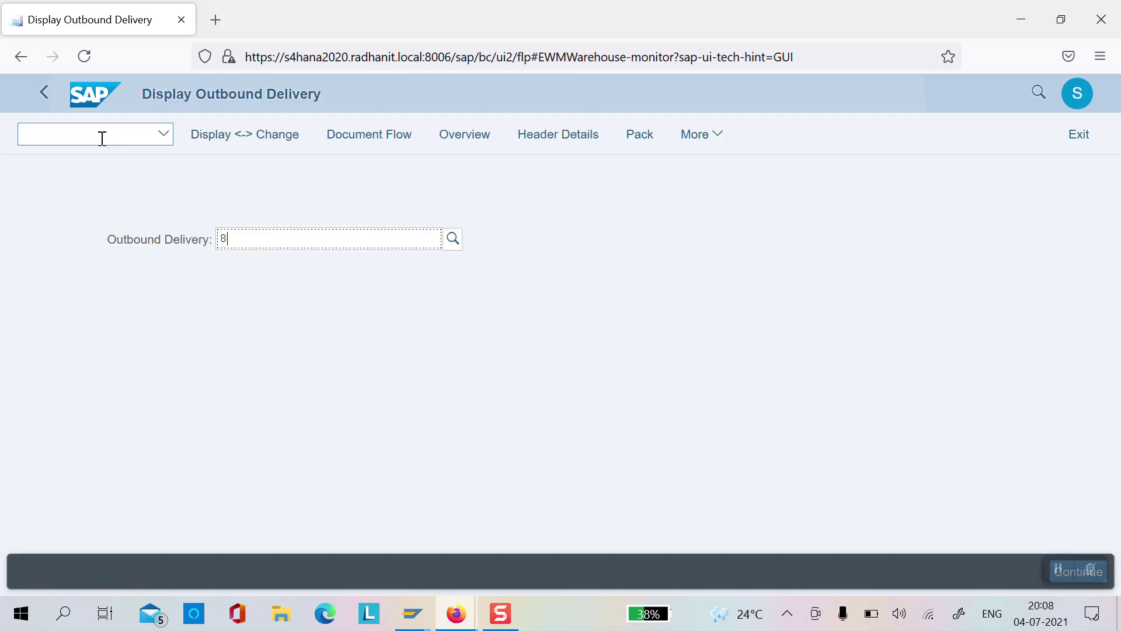
{"action": "type", "text": "0000644"}
{"action": "key", "text": "Return"}
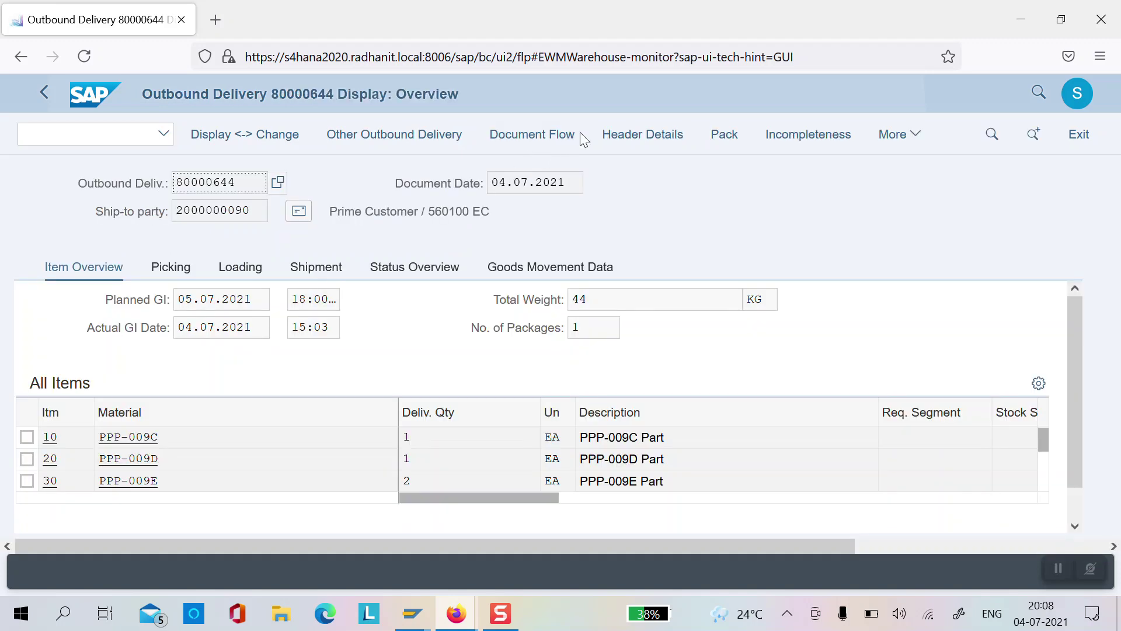
{"action": "left_click", "coordinate": [549, 135]}
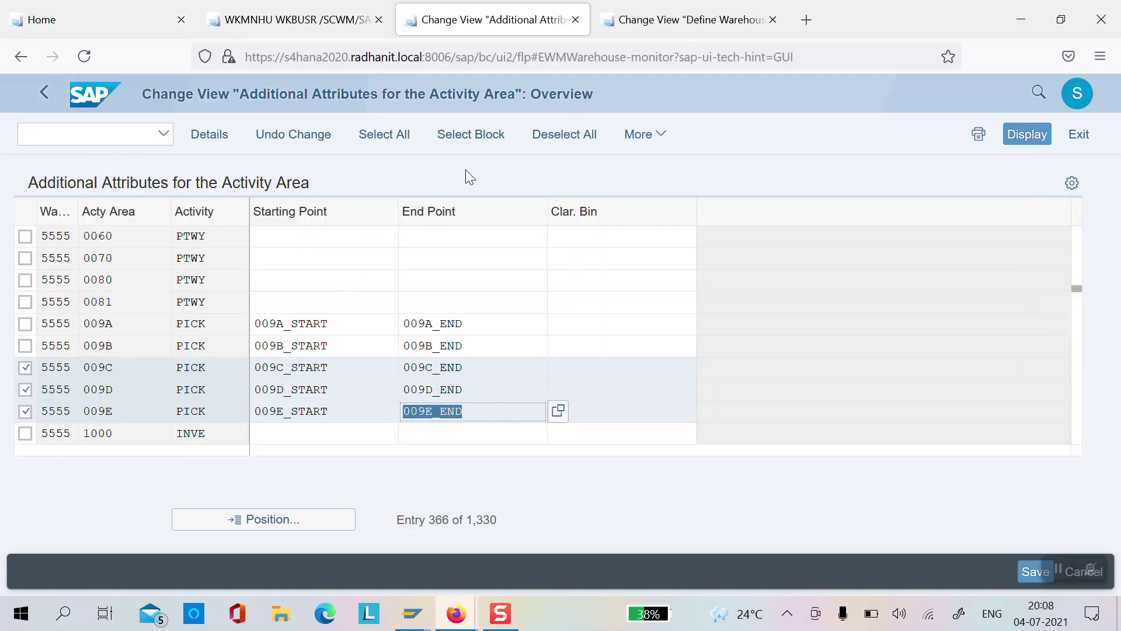
Review the default storage process types in Define Warehouse Number Control and the RF handling unit screen.
{"action": "left_click", "coordinate": [672, 21]}
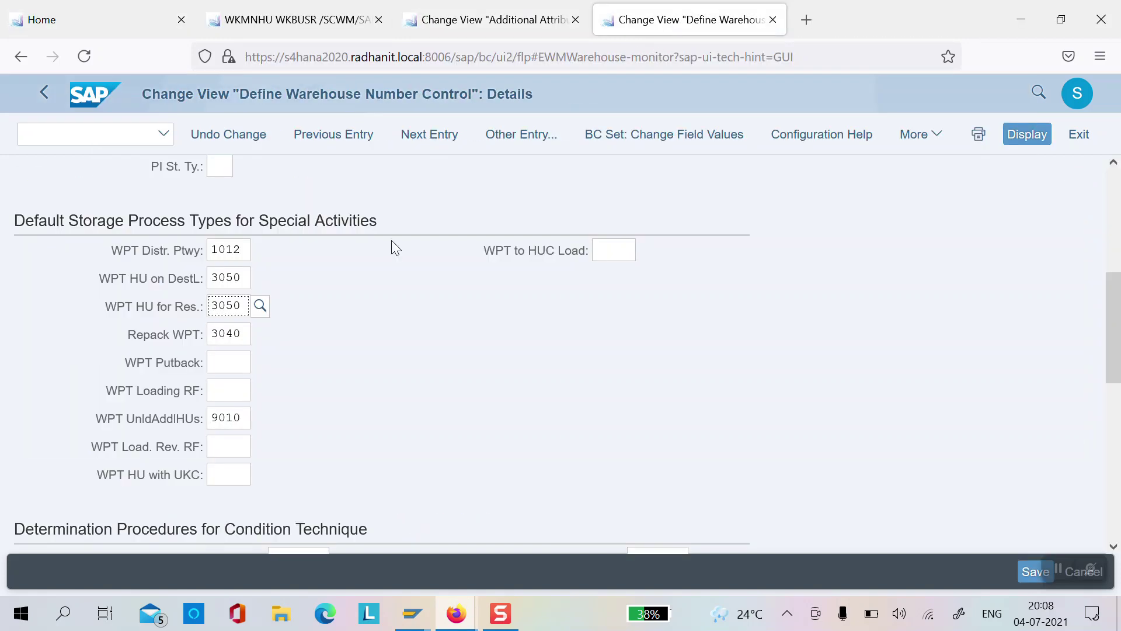
{"action": "left_click", "coordinate": [327, 21]}
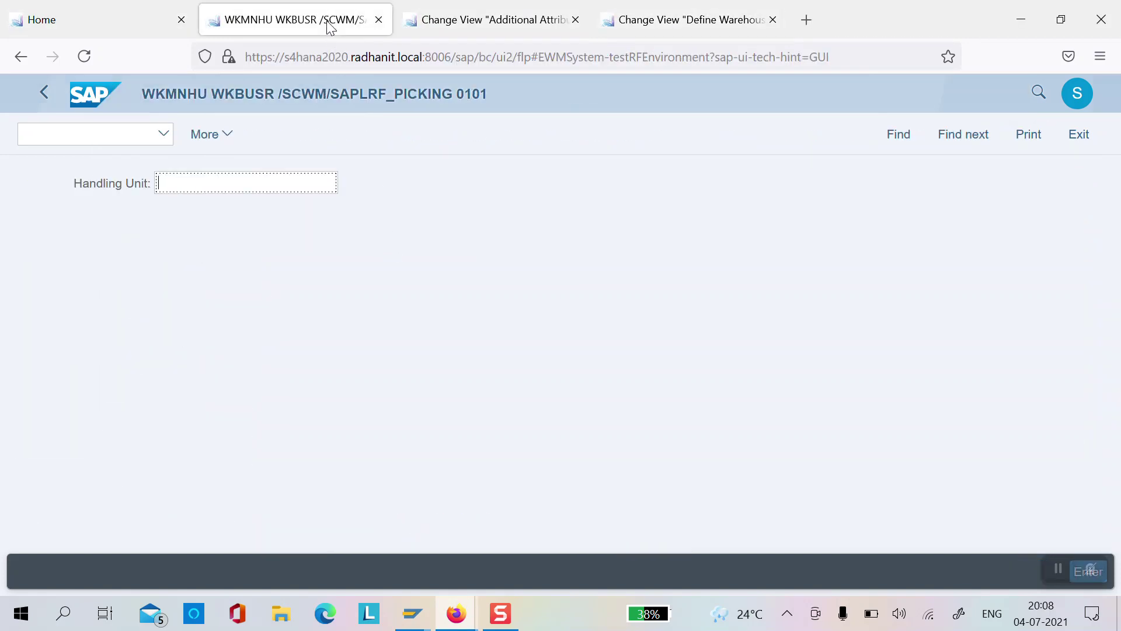
{"action": "left_click", "coordinate": [482, 23]}
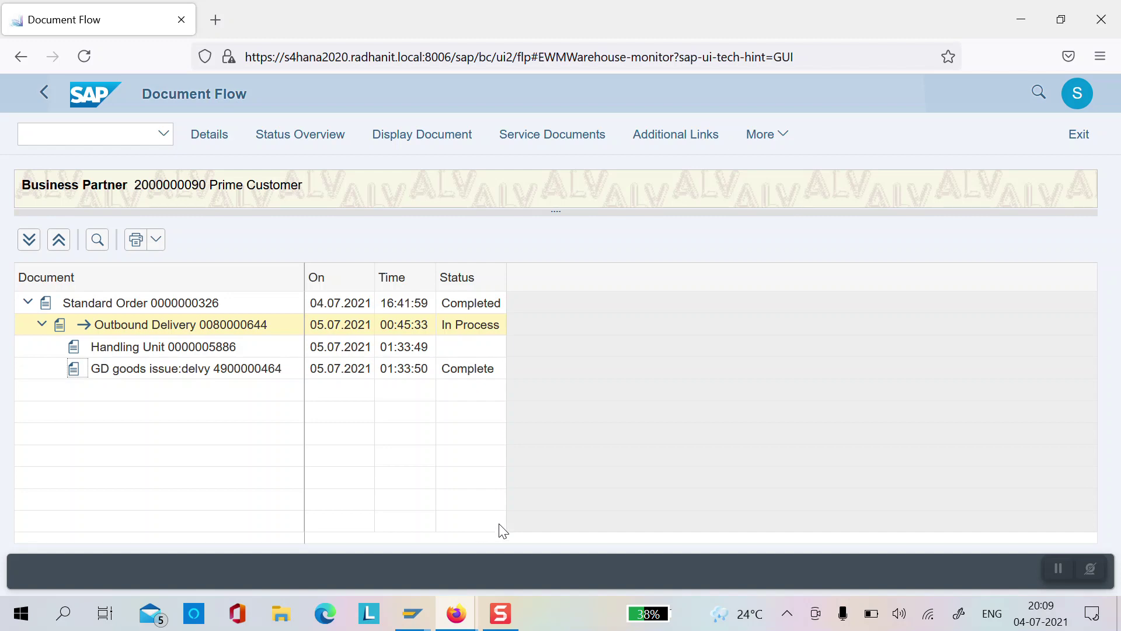
{"action": "left_click", "coordinate": [501, 614]}
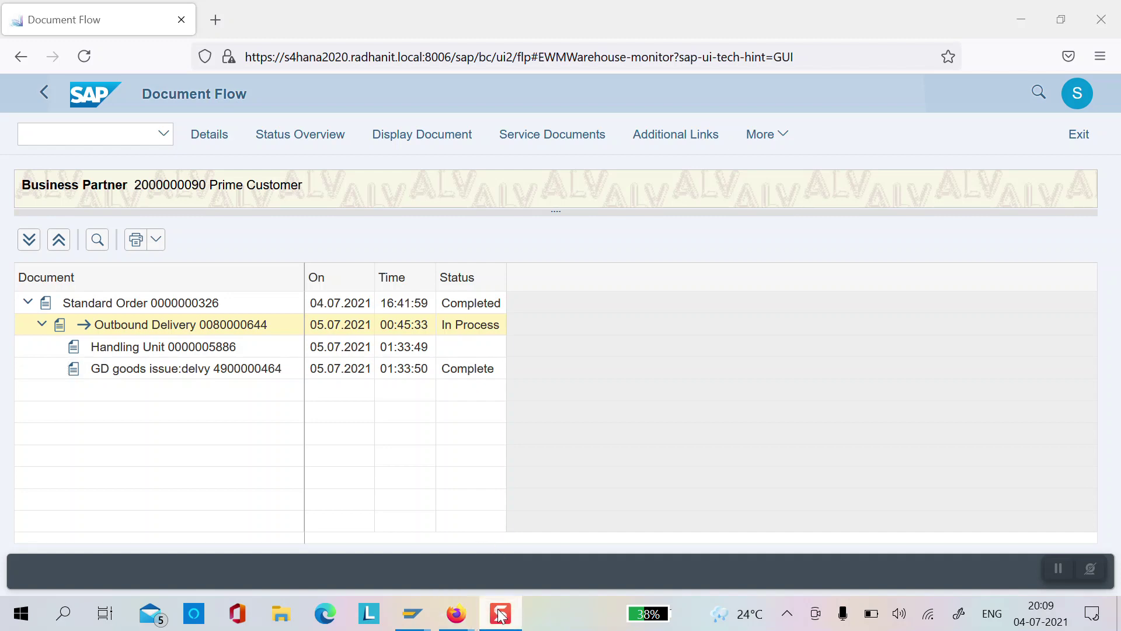